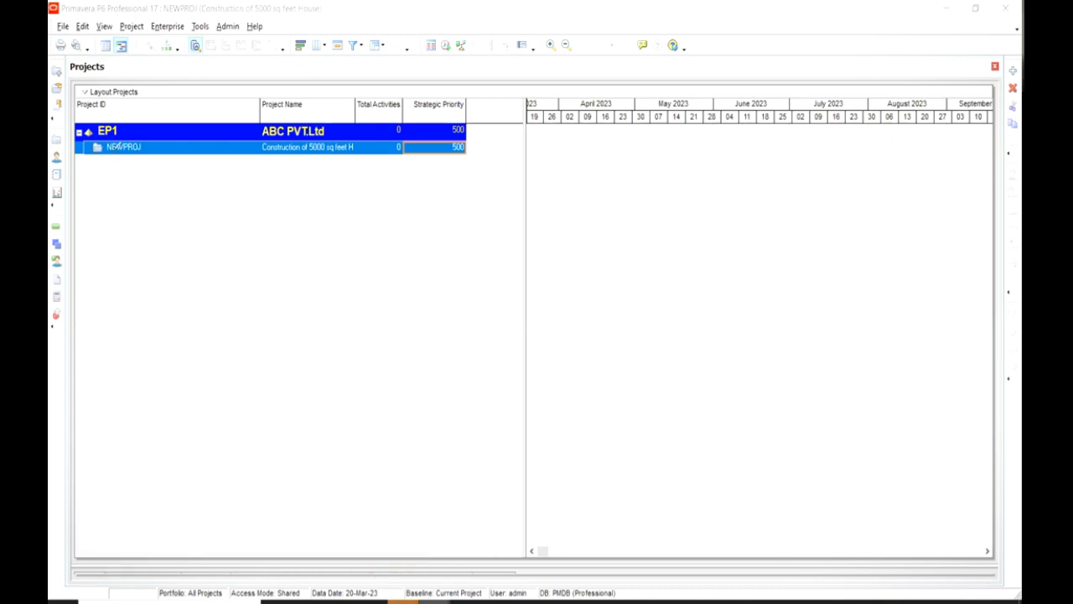
pyautogui.moveTo(104, 149)
pyautogui.mouseDown()
pyautogui.moveTo(95, 174)
pyautogui.moveTo(88, 134)
pyautogui.mouseUp()
pyautogui.moveTo(72, 220)
pyautogui.mouseDown()
pyautogui.moveTo(53, 234)
pyautogui.moveTo(60, 219)
pyautogui.mouseUp()
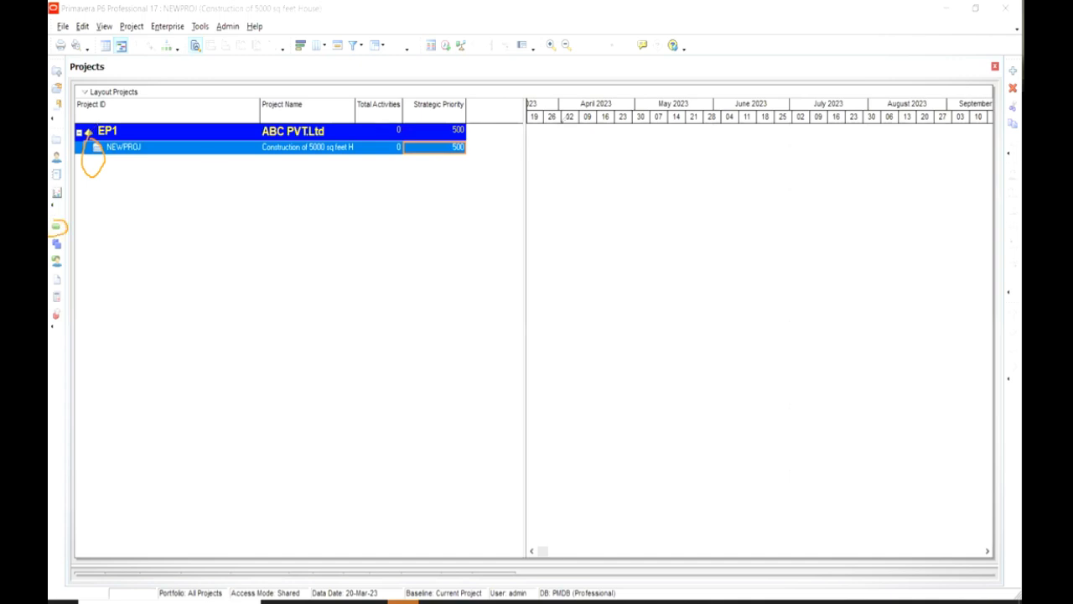
pyautogui.click(696, 131)
# Step: Open the NEWPROJ project to show its activities
pyautogui.rightClick(194, 147)
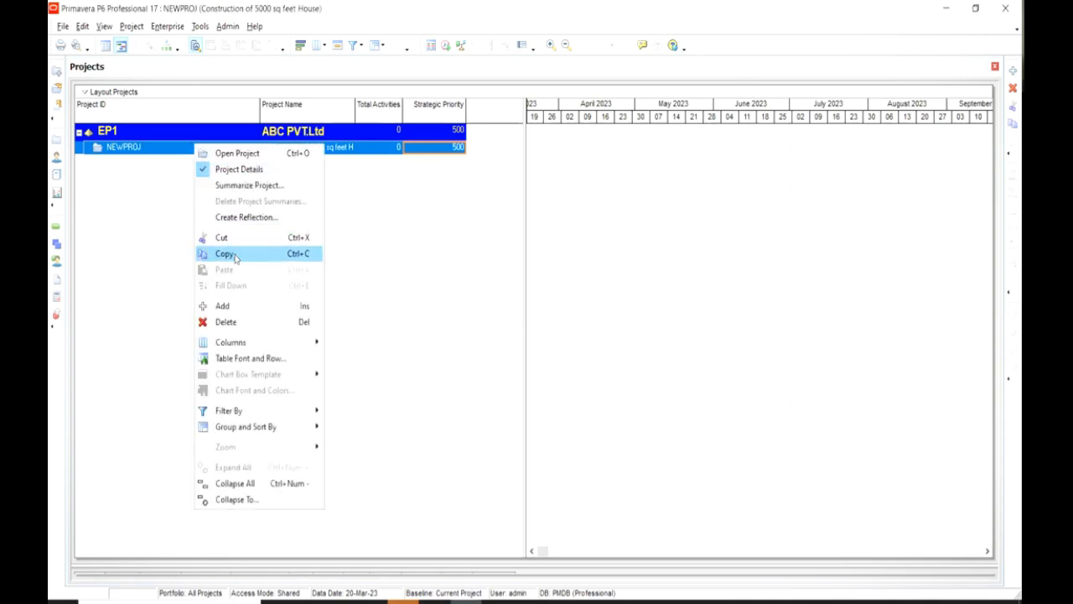
pyautogui.click(240, 154)
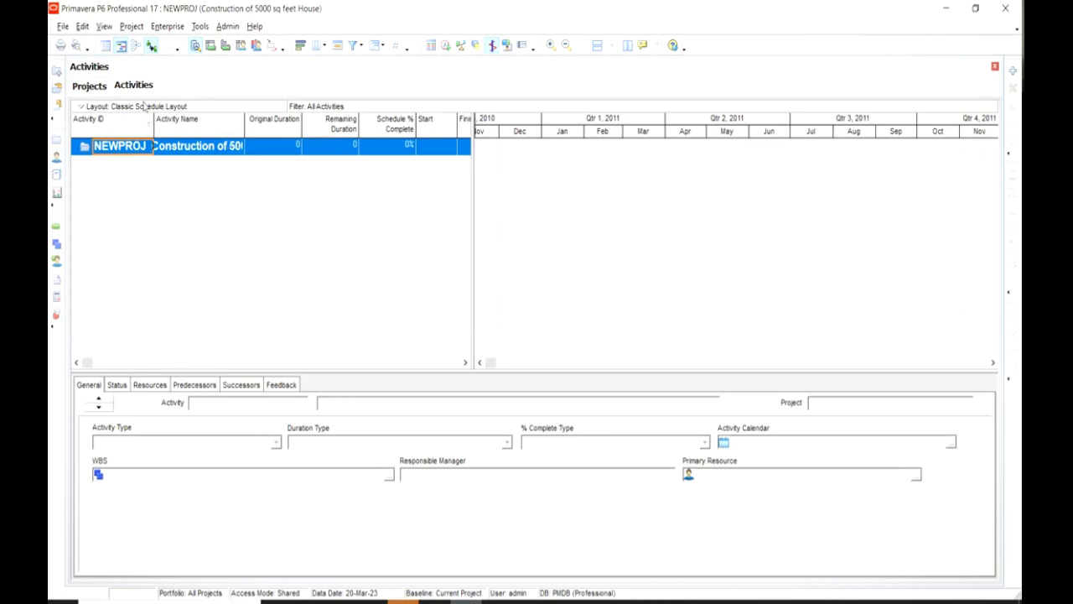
# Step: Narrow the Activity ID column, widen the Activity Name column, and enlarge the activity table area against the Gantt chart
pyautogui.moveTo(154, 124); pyautogui.dragTo(123, 124)
pyautogui.moveTo(215, 123); pyautogui.dragTo(273, 126)
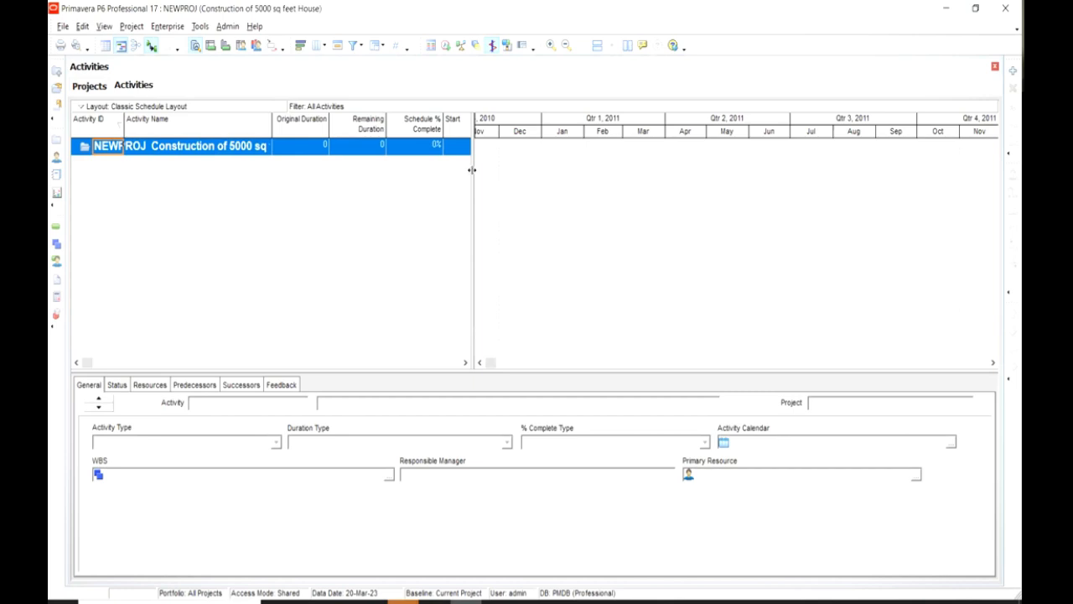
pyautogui.moveTo(579, 173); pyautogui.dragTo(703, 189)
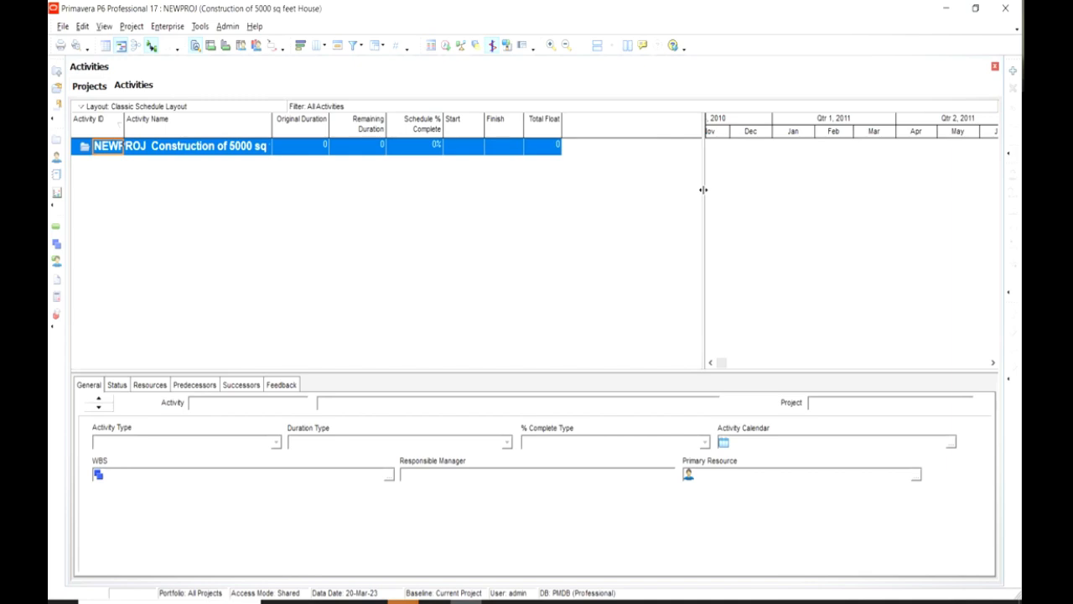
pyautogui.rightClick(595, 125)
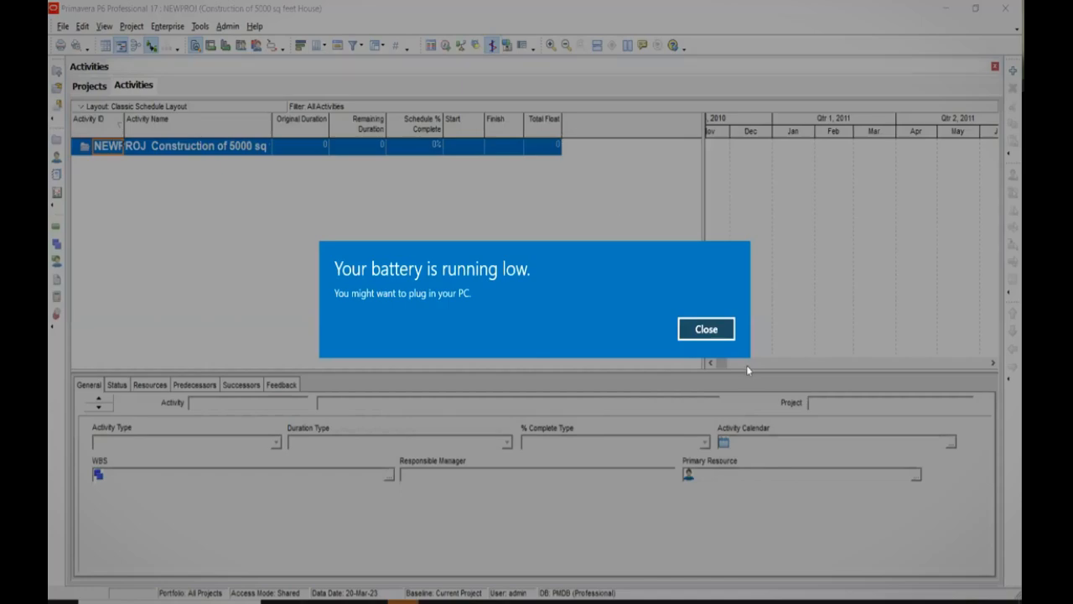
pyautogui.click(726, 337)
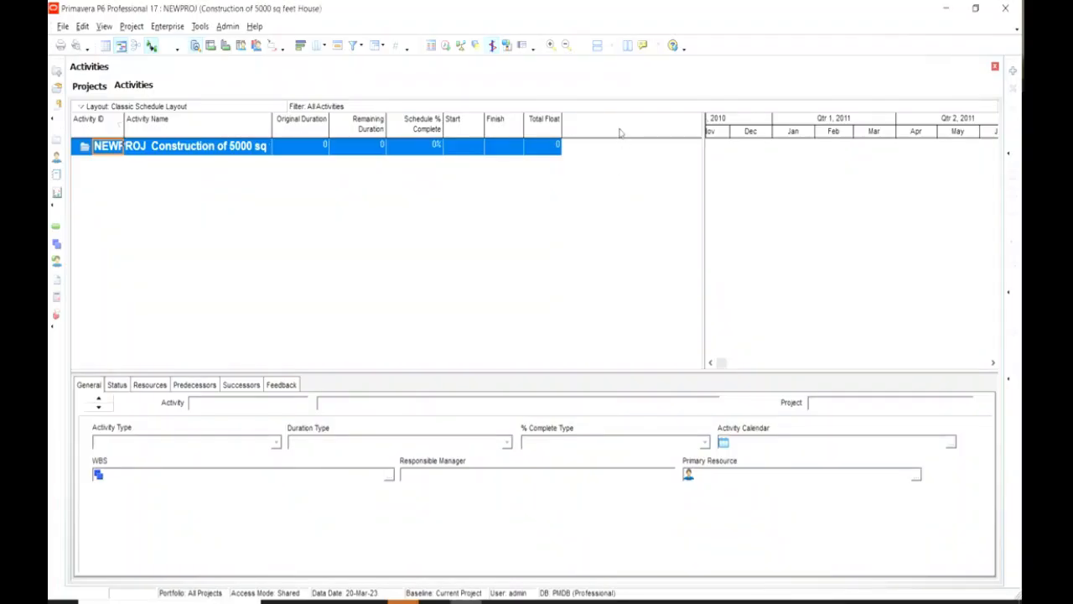
pyautogui.rightClick(621, 134)
pyautogui.click(656, 347)
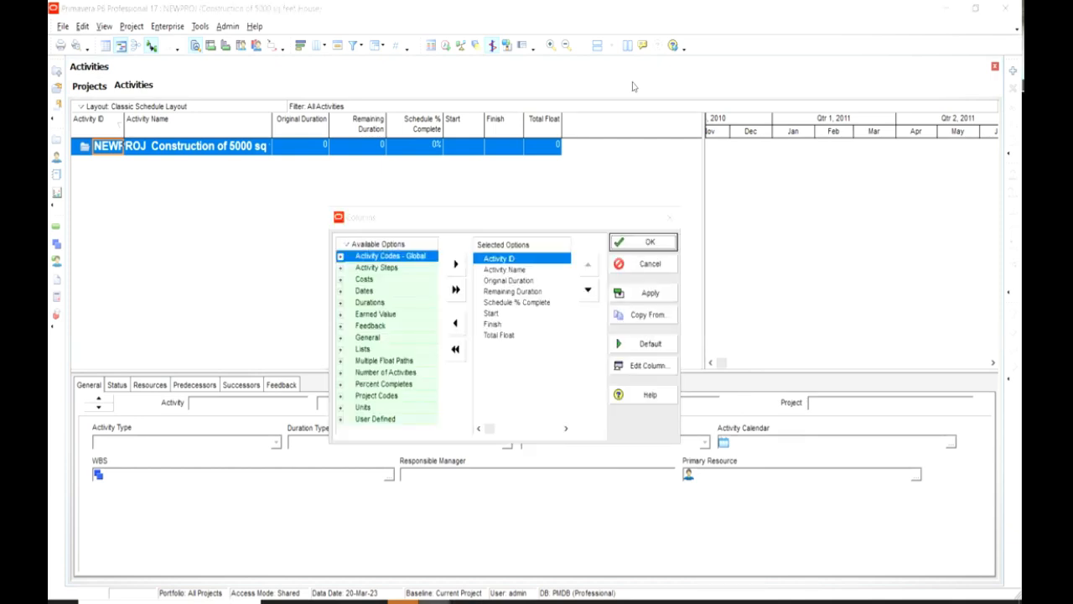
pyautogui.click(661, 218)
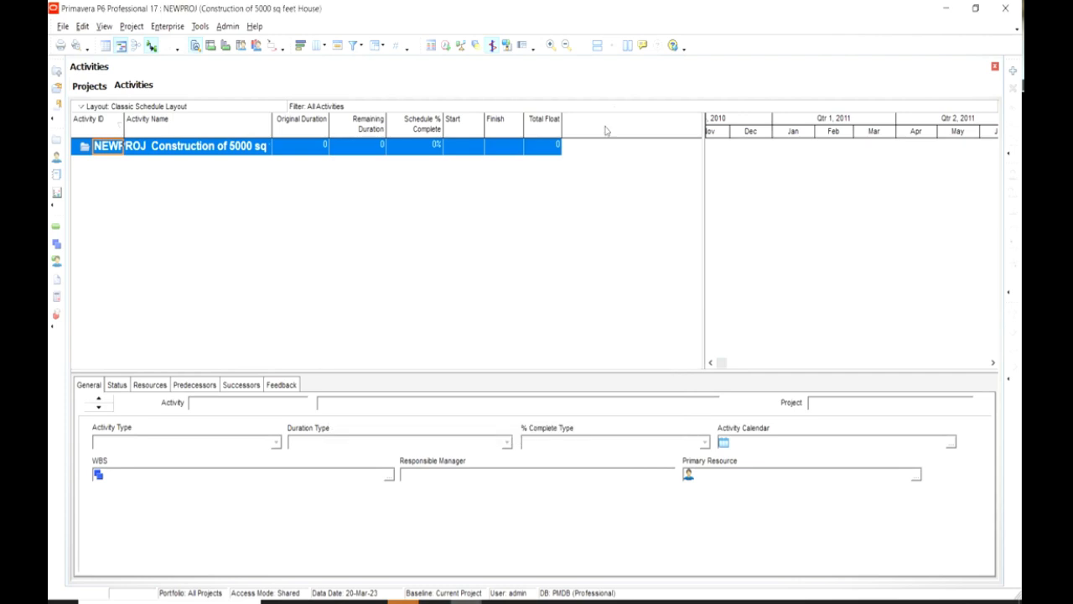
# Step: Remove Remaining Duration, Schedule % Complete and Total Float from the selected columns of the activity table
pyautogui.rightClick(601, 135)
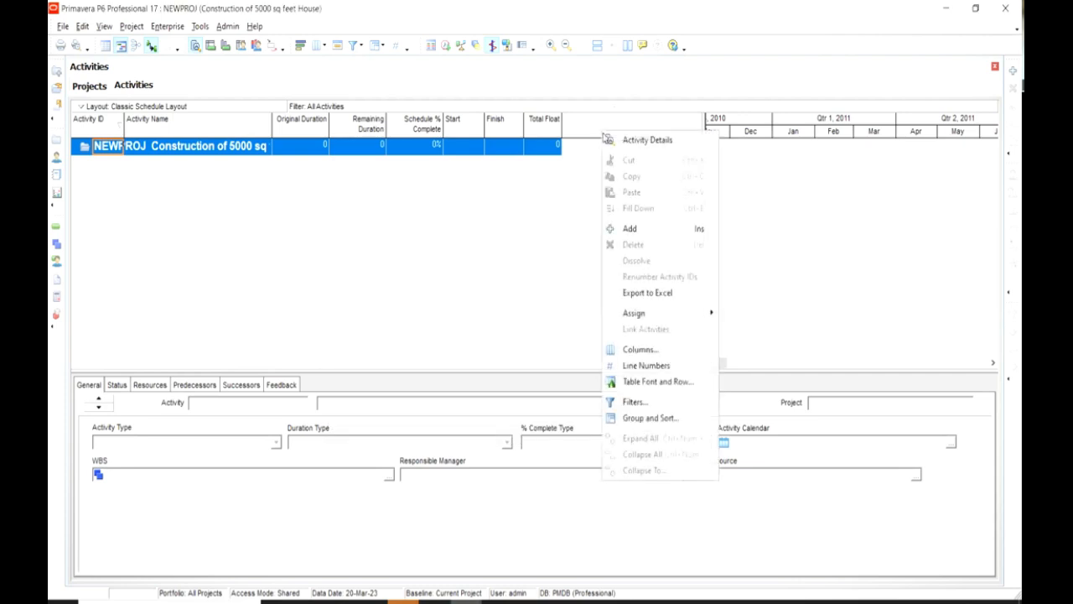
pyautogui.click(637, 349)
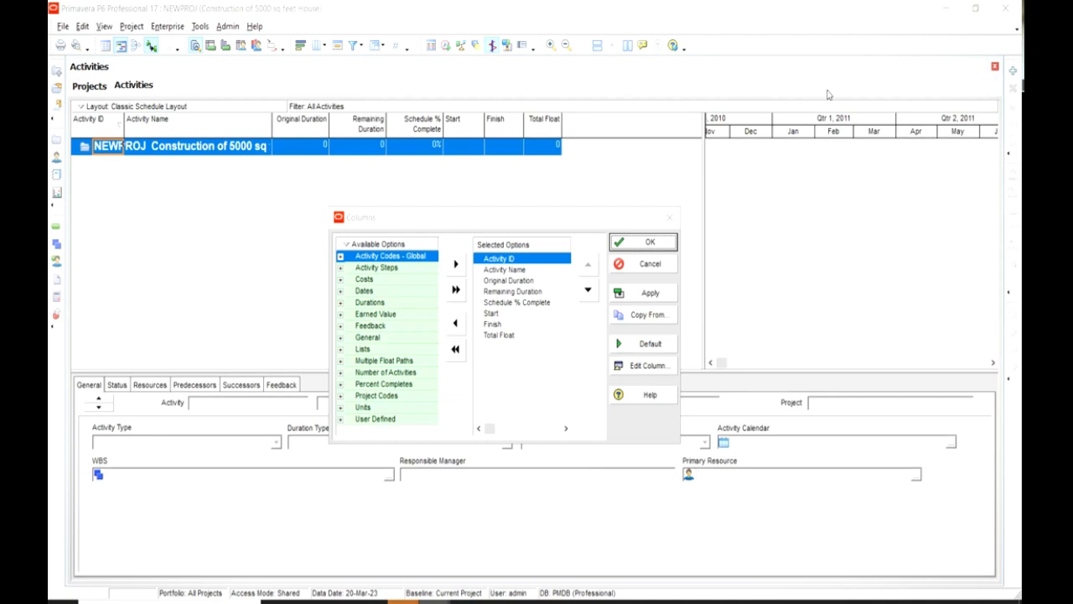
pyautogui.click(508, 291)
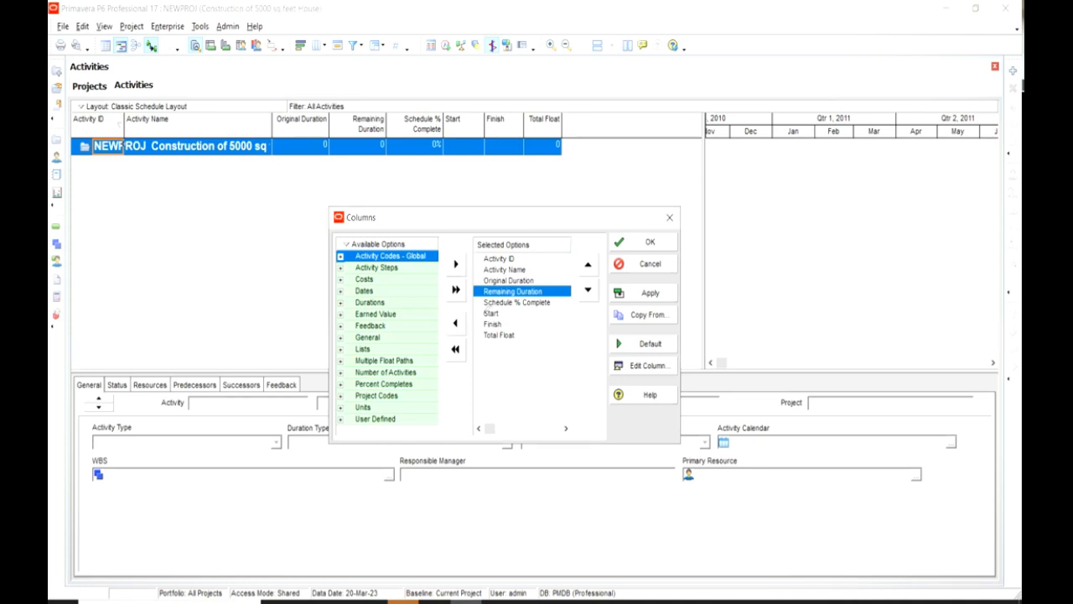
pyautogui.moveTo(443, 316); pyautogui.dragTo(434, 333)
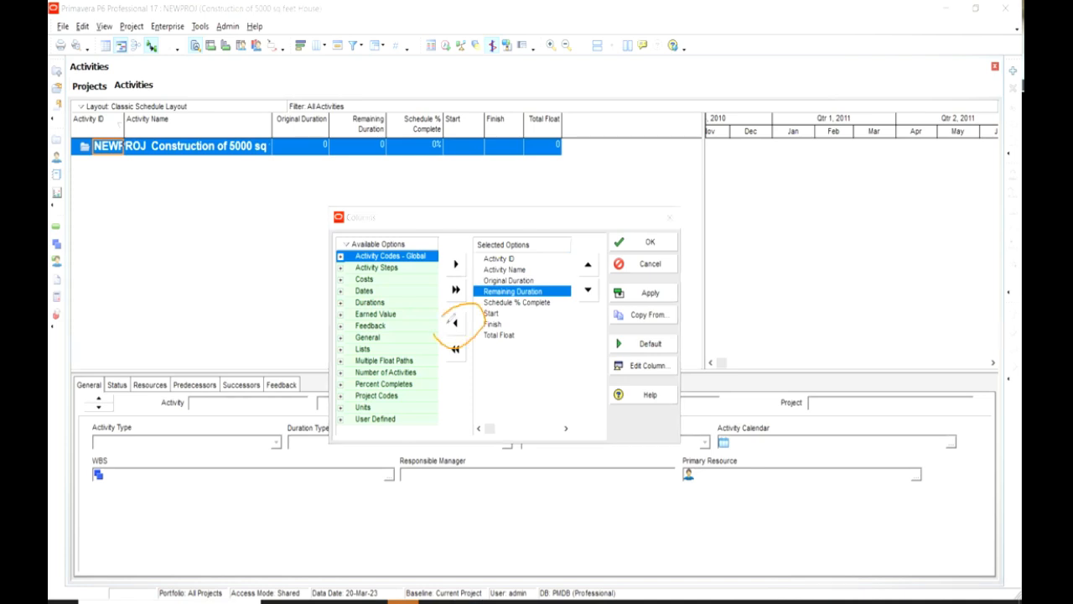
pyautogui.click(454, 326)
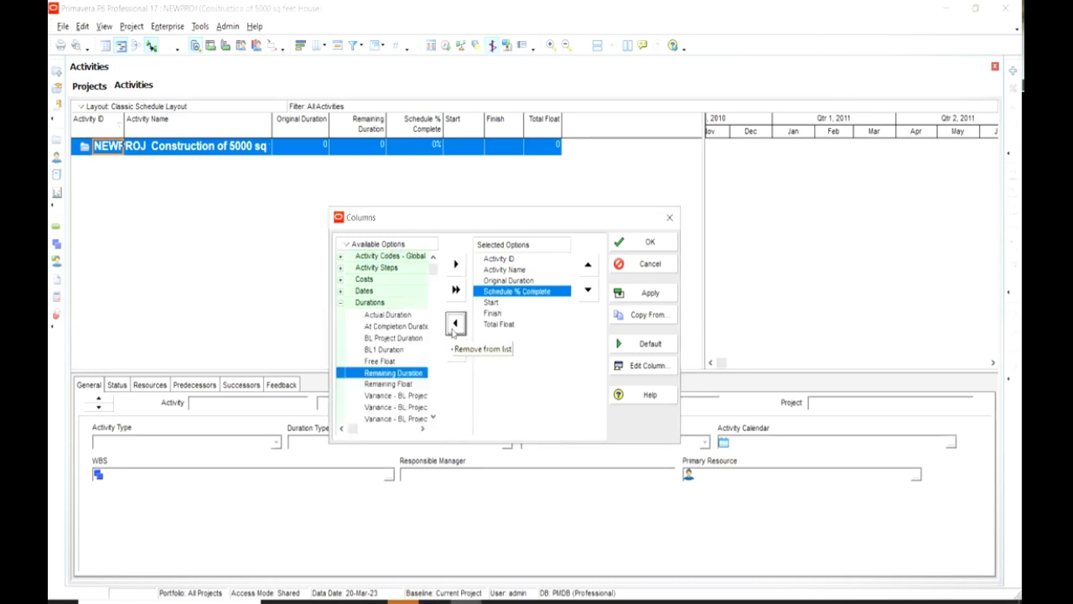
pyautogui.click(455, 327)
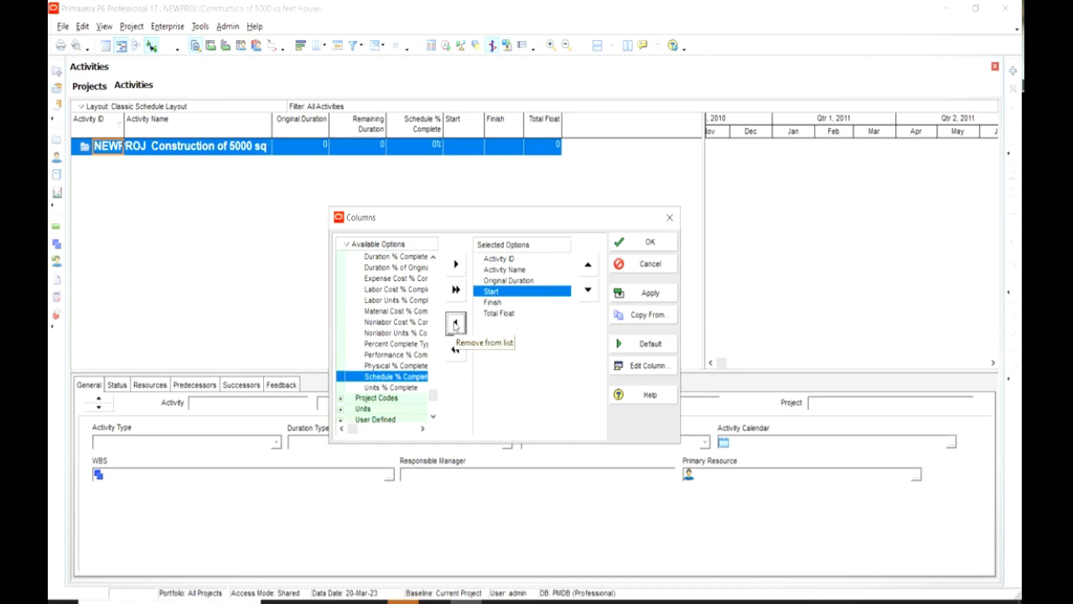
pyautogui.click(500, 318)
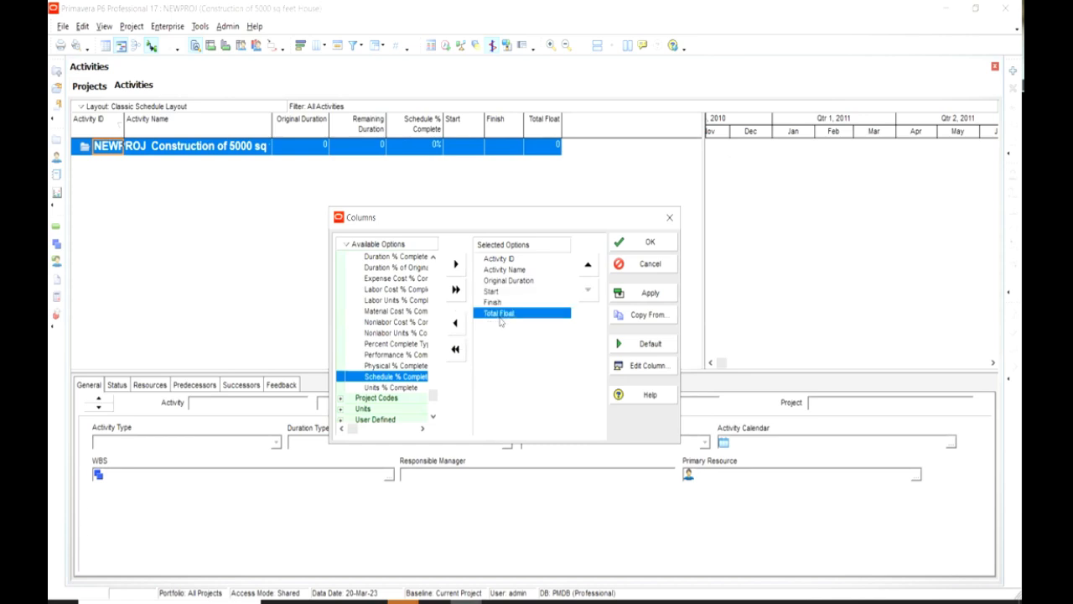
pyautogui.click(455, 326)
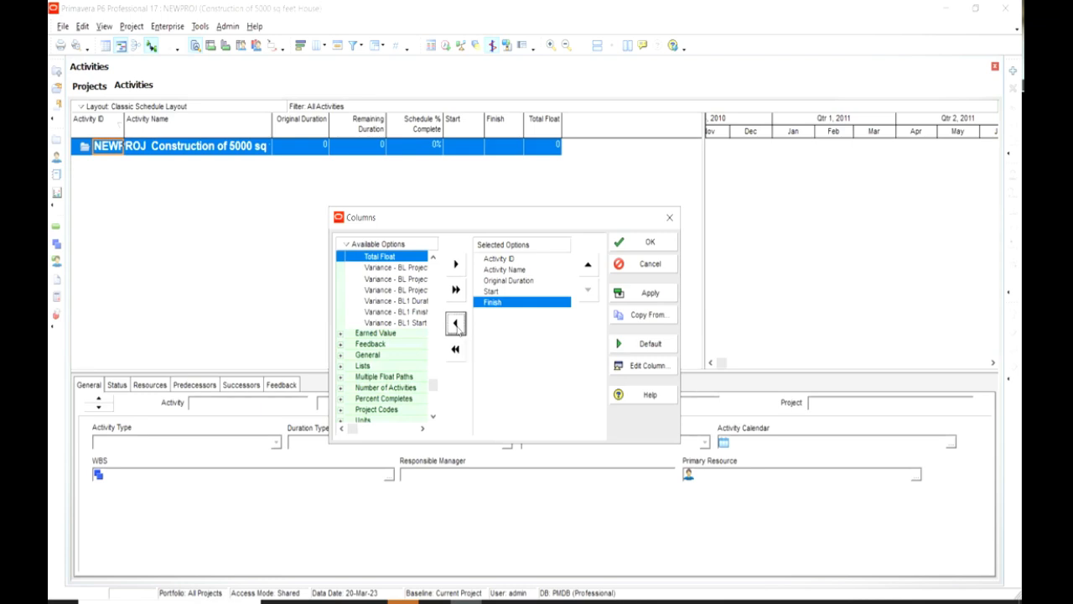
# Step: Search the available column options for "pre" and add Predecessors to the selected columns
pyautogui.click(432, 257)
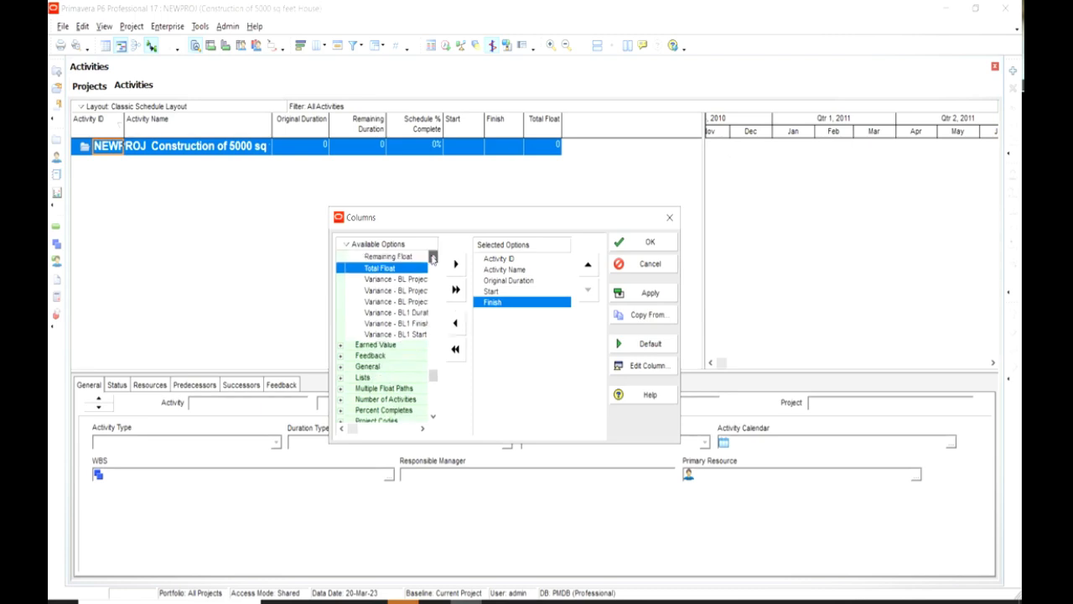
pyautogui.click(432, 257)
pyautogui.click(433, 258)
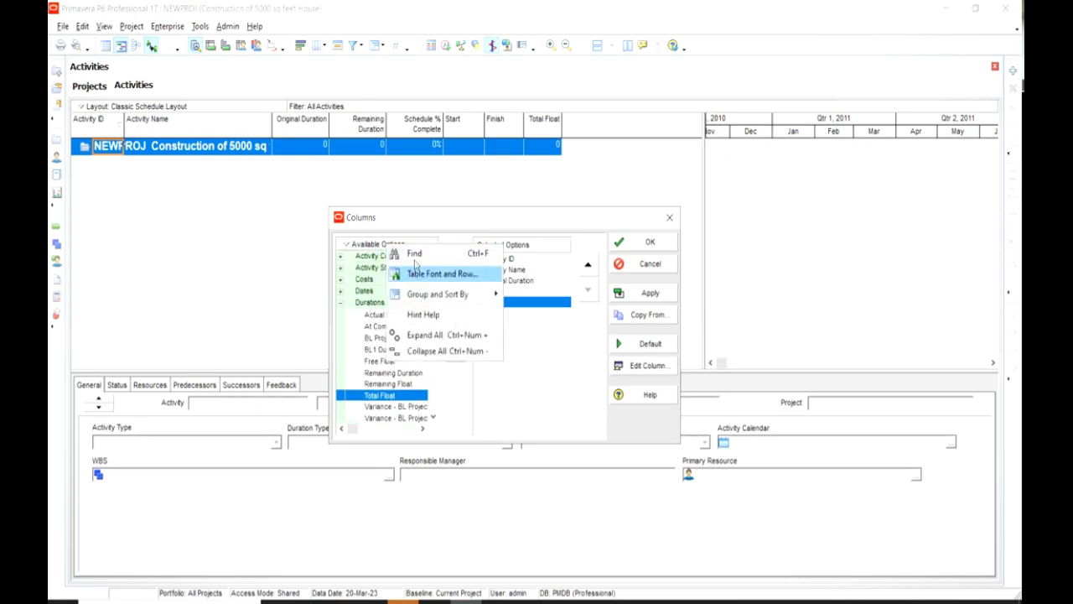
pyautogui.click(415, 254)
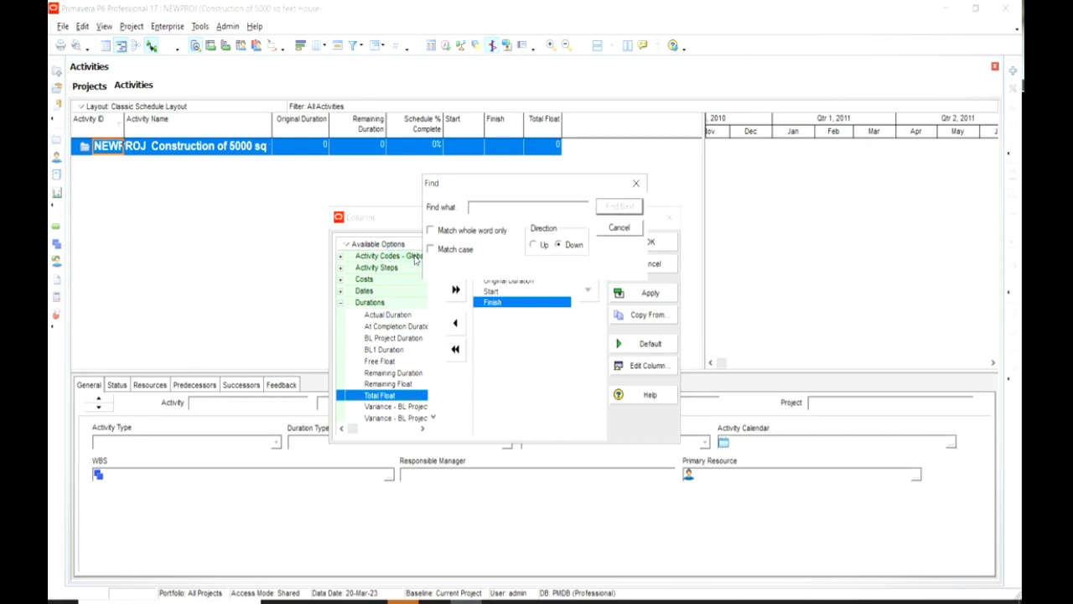
pyautogui.write('pre')
pyautogui.click(621, 206)
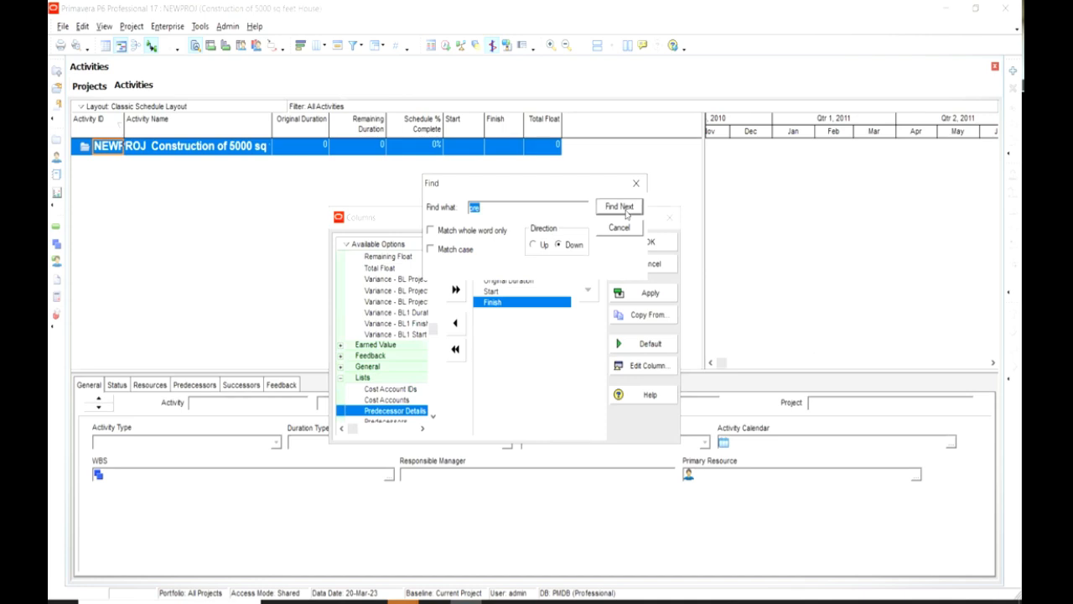
pyautogui.click(636, 183)
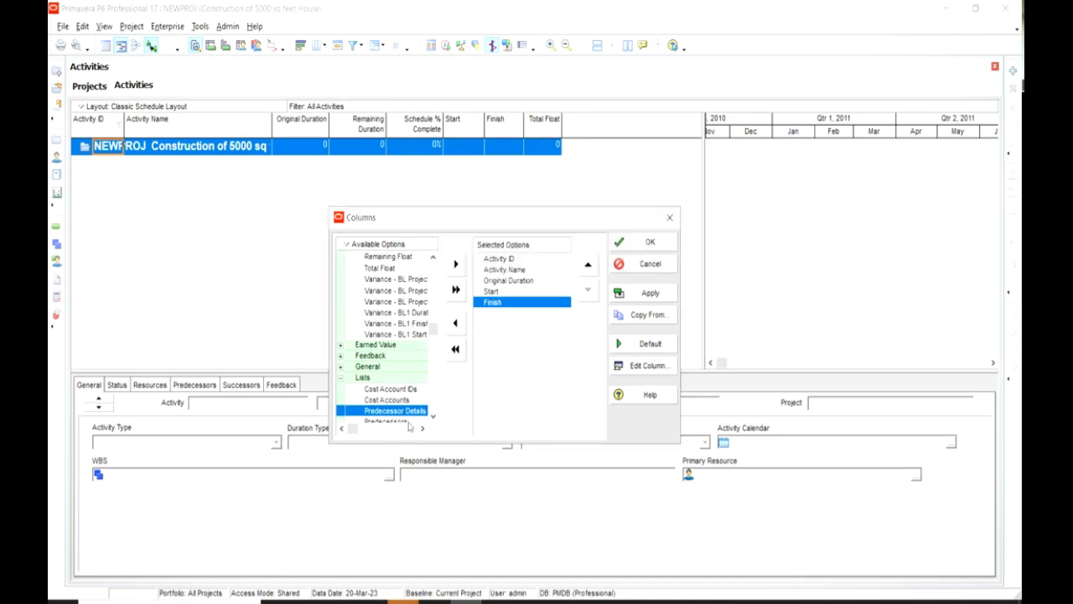
pyautogui.scroll(-1, 409, 427)
pyautogui.click(411, 392)
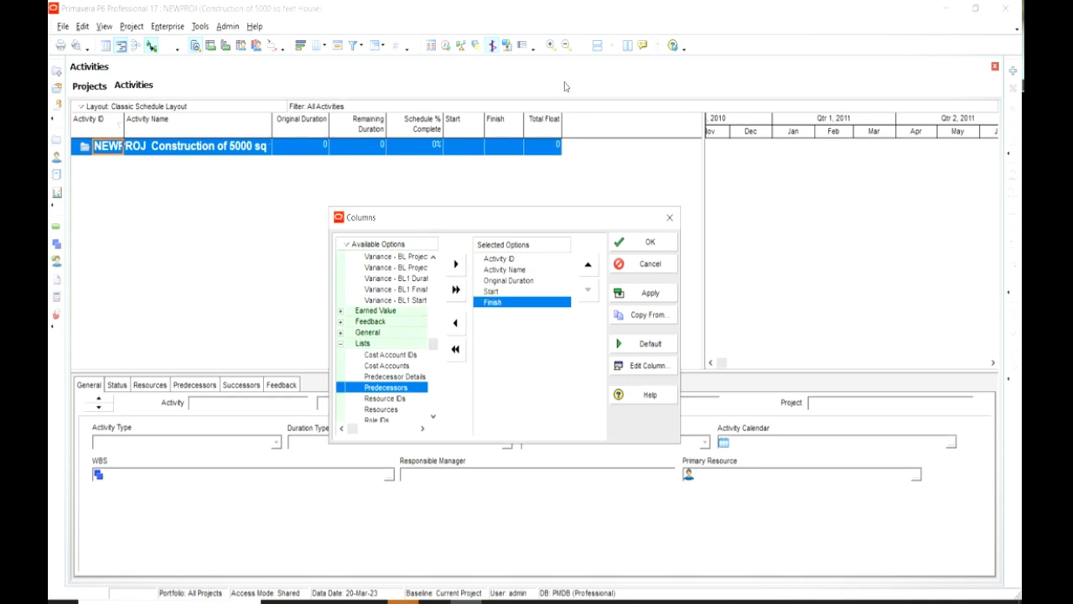
pyautogui.moveTo(477, 248)
pyautogui.mouseDown()
pyautogui.moveTo(453, 252)
pyautogui.moveTo(478, 248)
pyautogui.mouseUp()
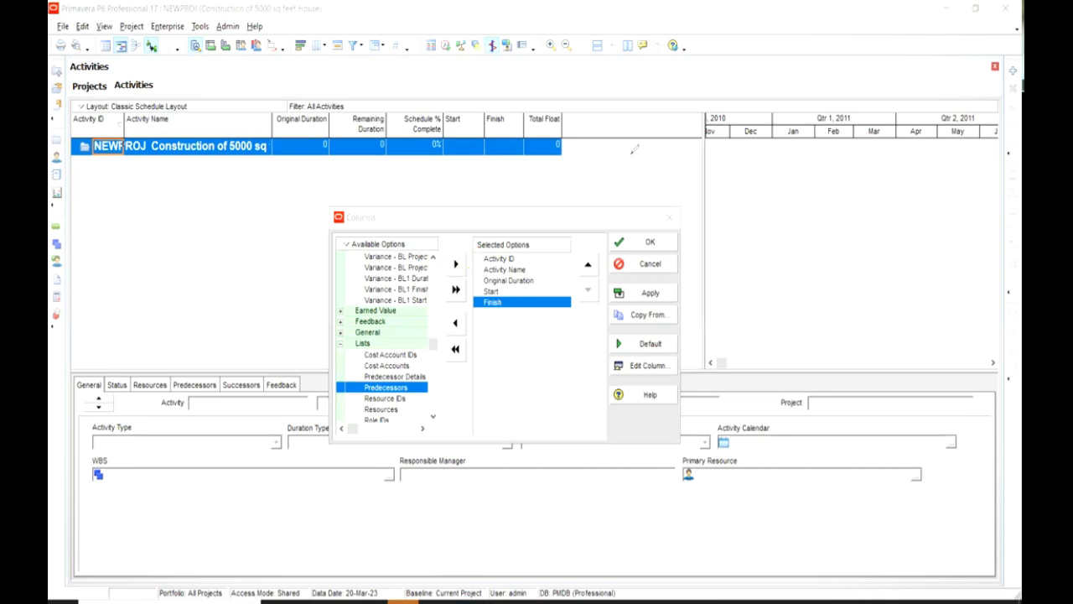
pyautogui.click(455, 265)
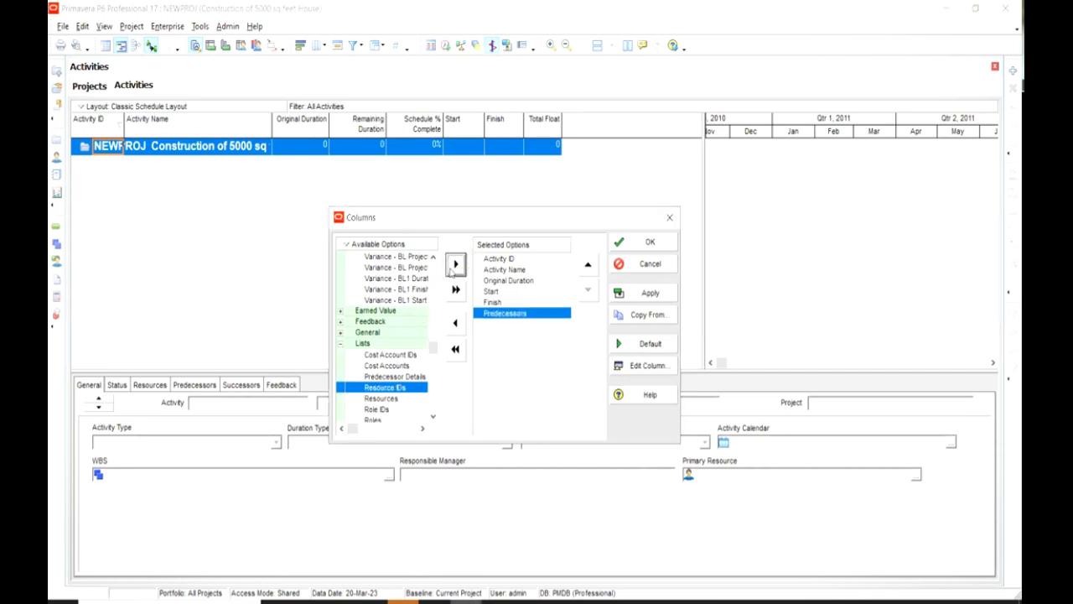
# Step: Move Predecessors up to directly after Activity Name in the column order, and return it to the end
pyautogui.click(588, 266)
pyautogui.click(589, 266)
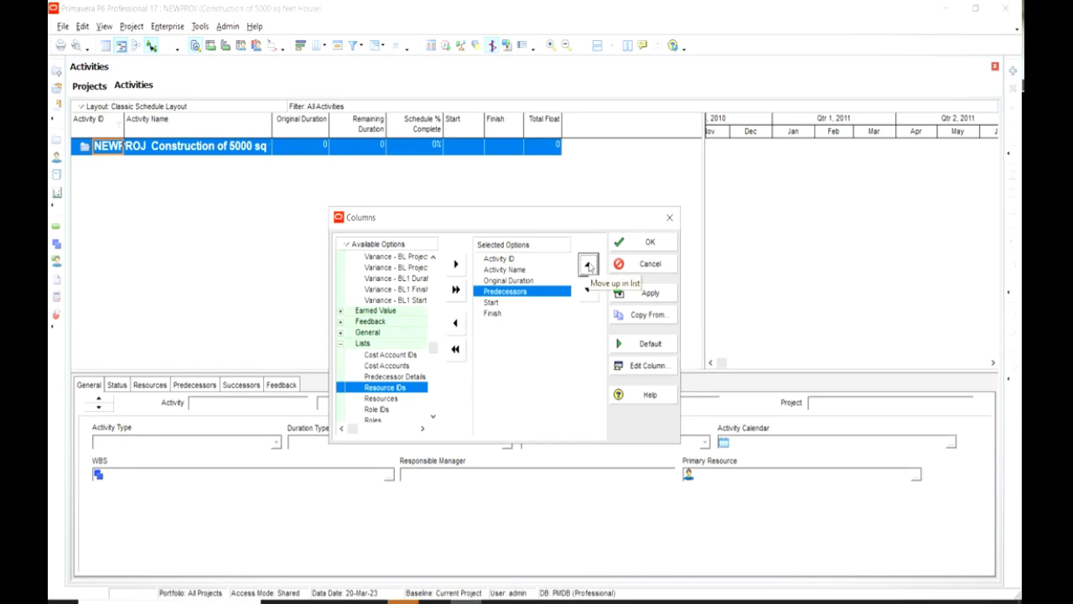
pyautogui.click(589, 266)
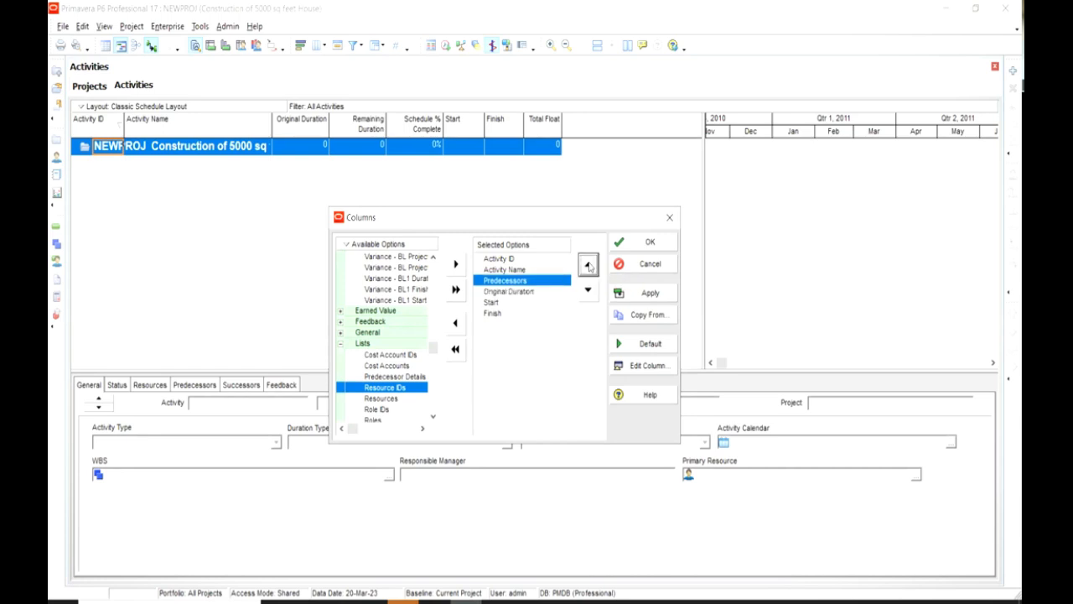
pyautogui.click(588, 291)
pyautogui.click(588, 291)
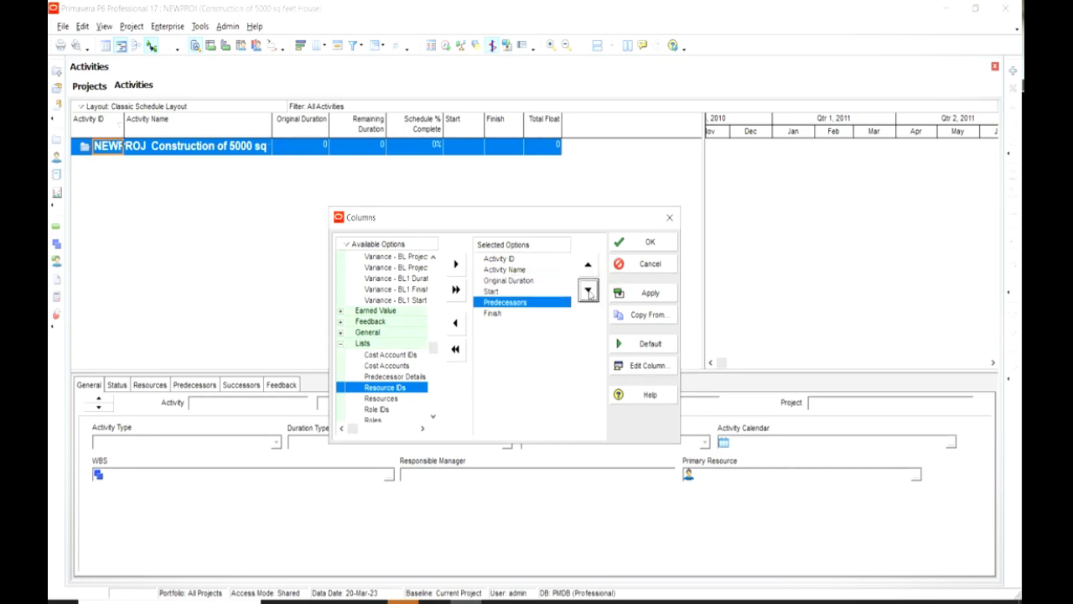
pyautogui.click(588, 291)
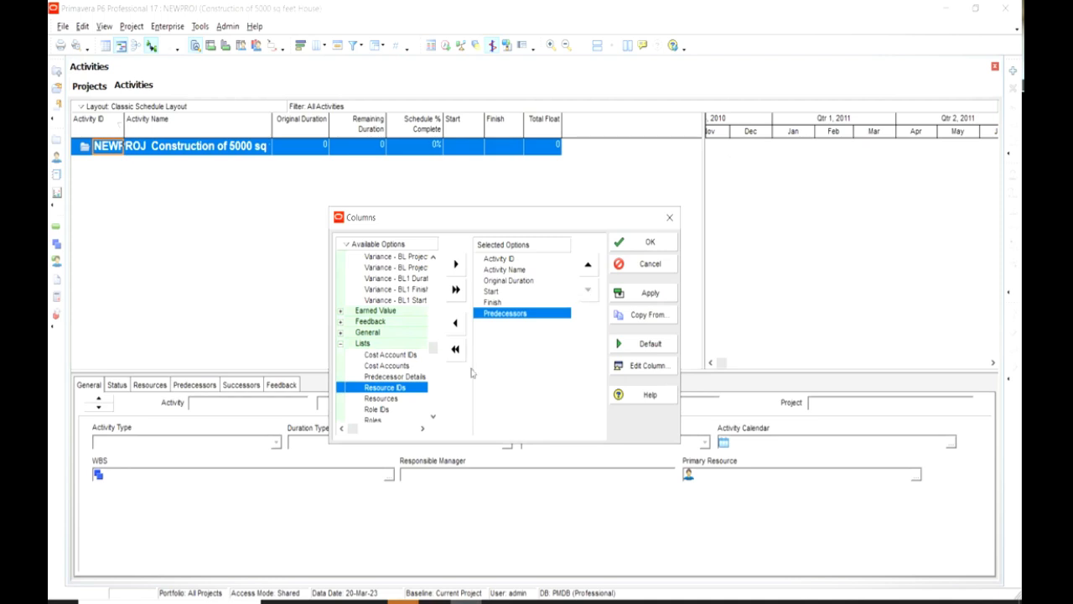
# Step: Add Resources to the selected columns and apply the column changes to the activity table
pyautogui.click(381, 399)
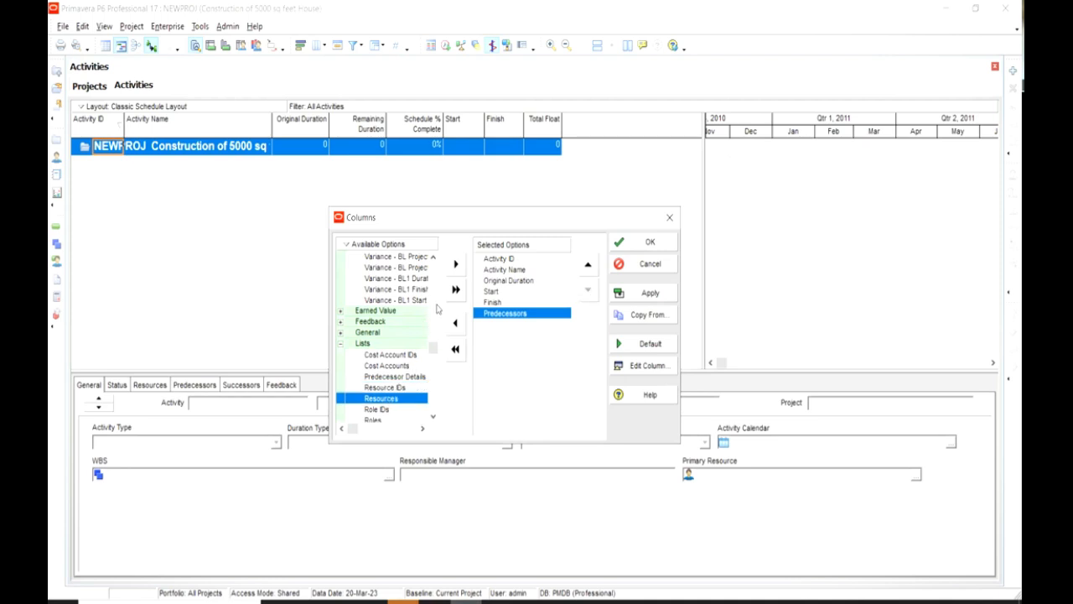
pyautogui.click(456, 265)
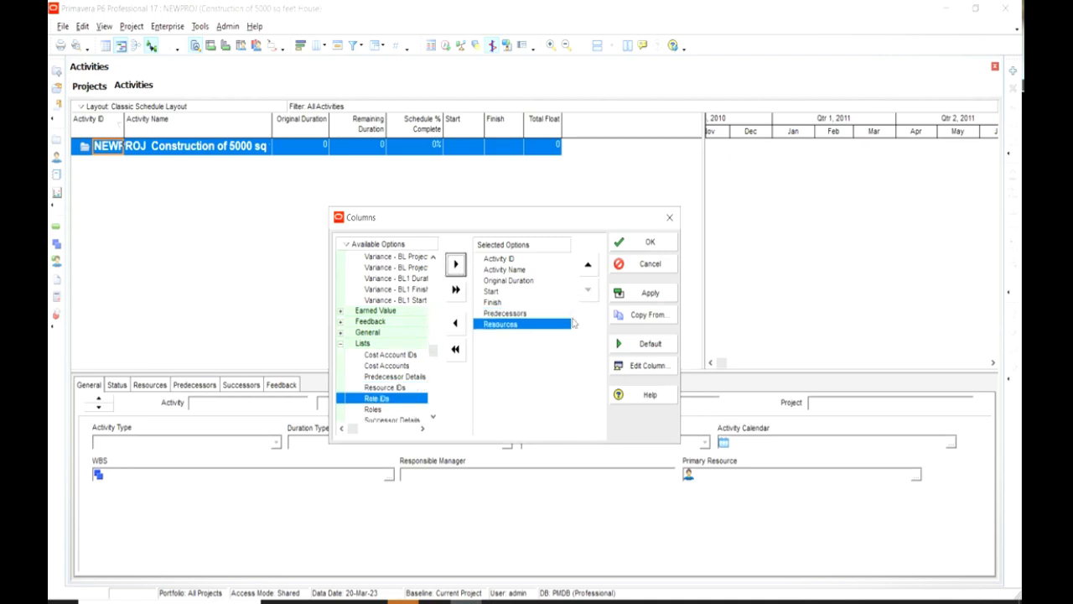
pyautogui.click(647, 295)
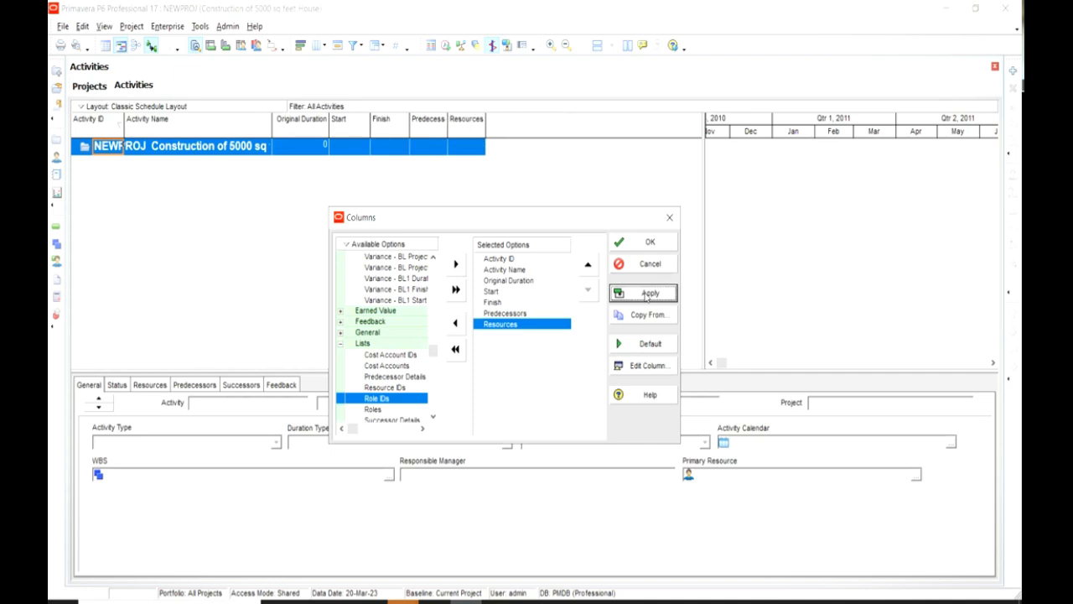
pyautogui.click(654, 242)
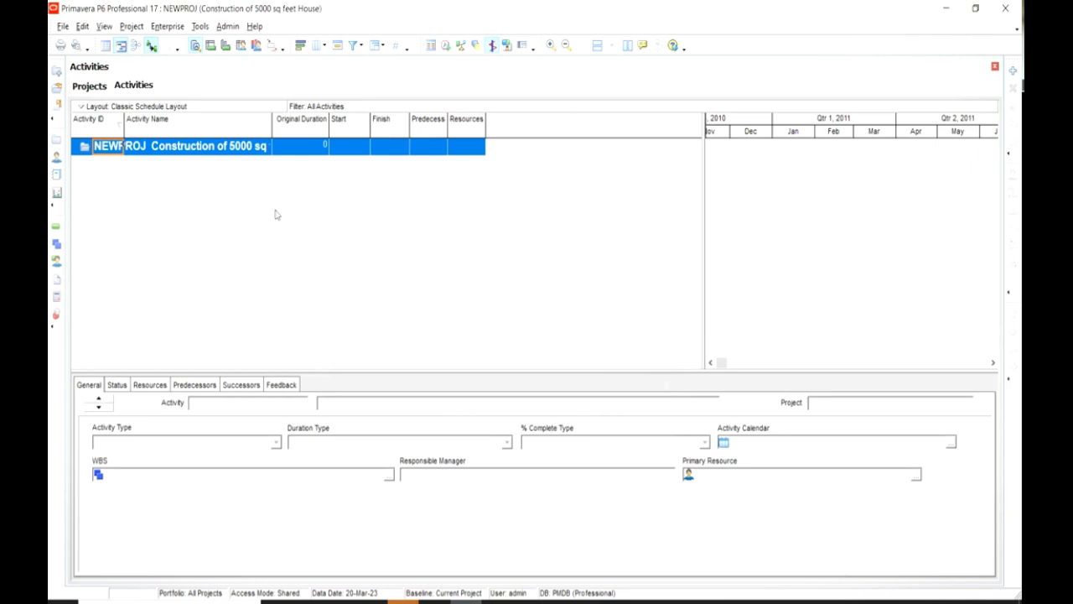
# Step: Add a new activity under the NEWPROJ project and delete it again
pyautogui.rightClick(240, 147)
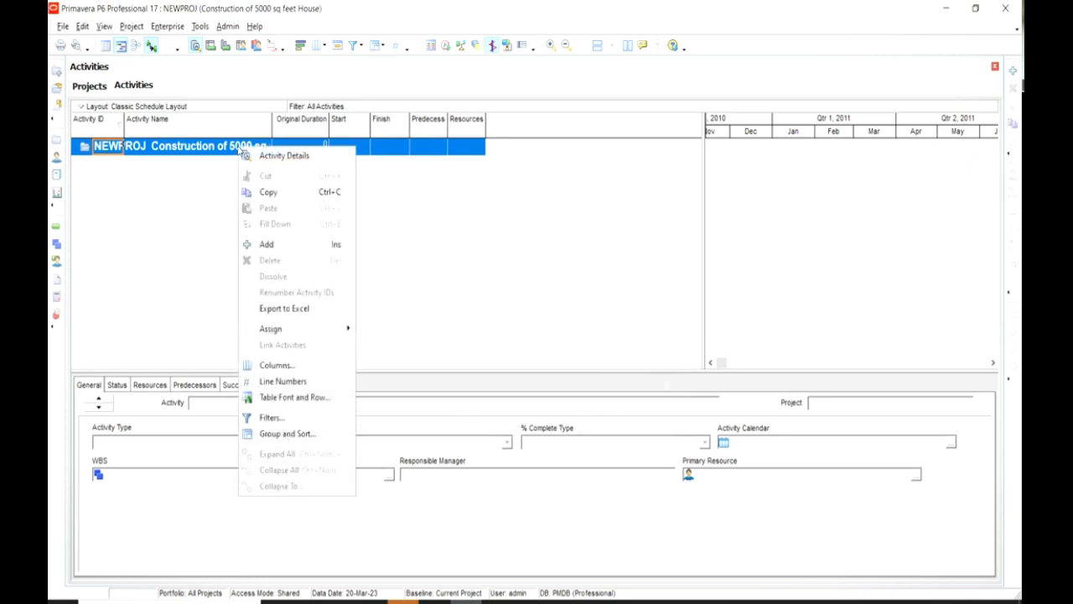
pyautogui.click(285, 248)
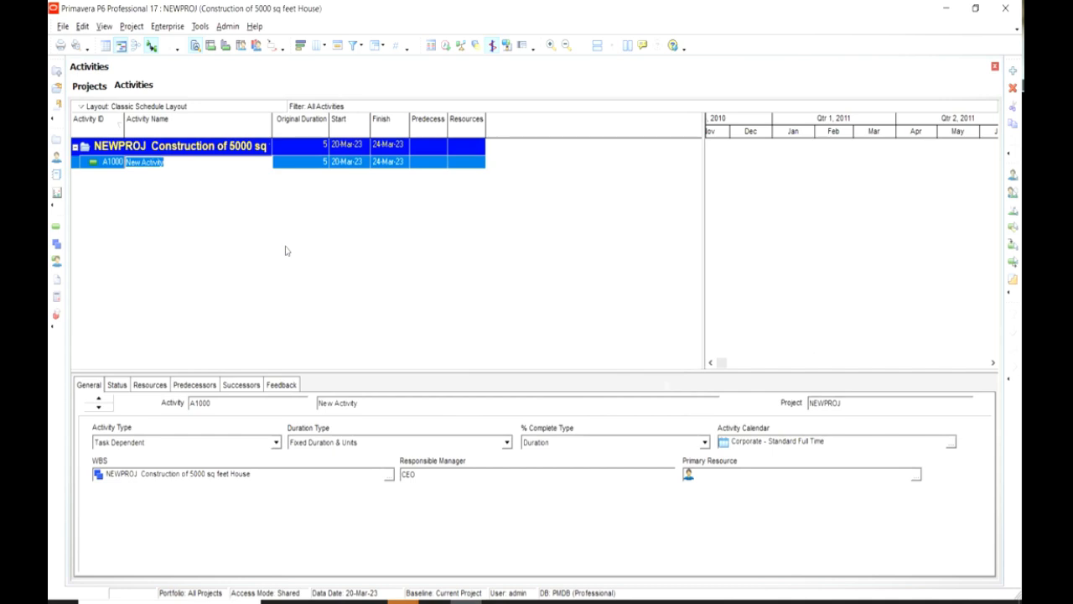
pyautogui.rightClick(238, 165)
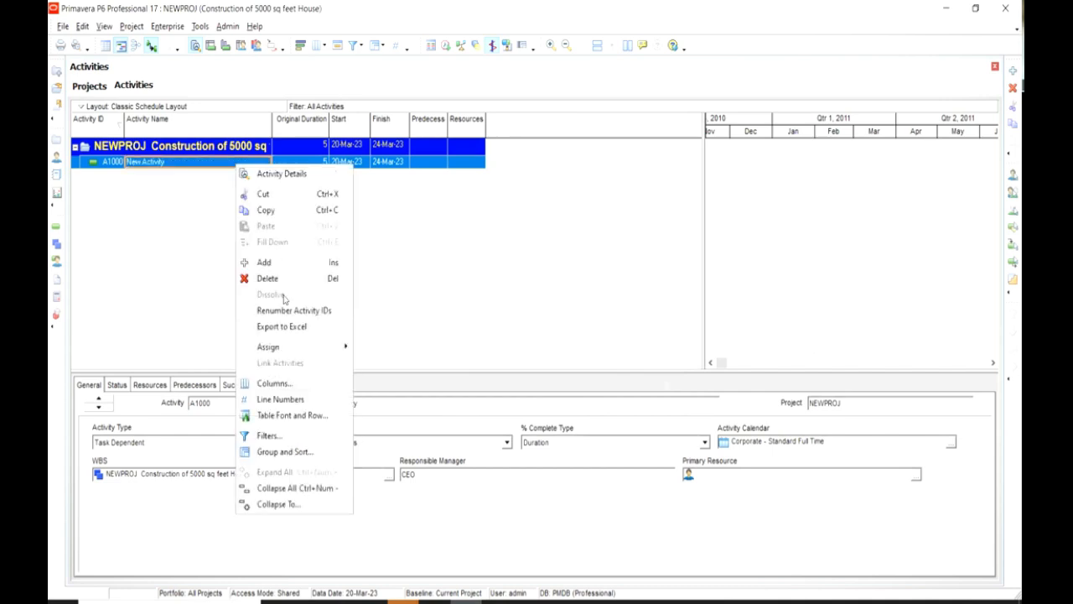
pyautogui.click(268, 278)
pyautogui.click(569, 331)
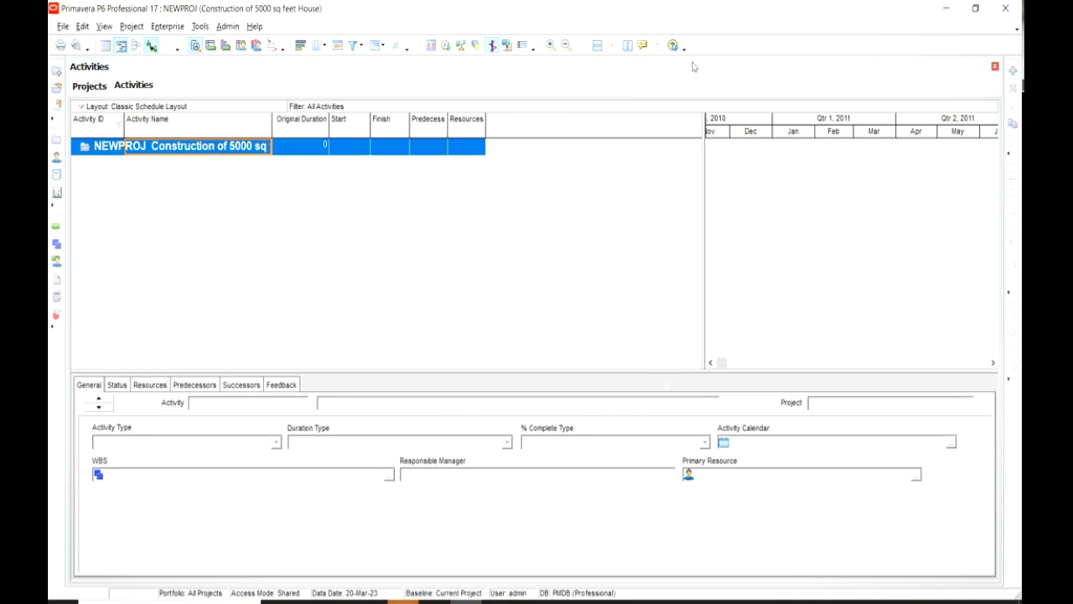
# Step: Add a new activity with ID A1000 to the project and name it A in the New Activity wizard
pyautogui.moveTo(1010, 58)
pyautogui.mouseDown()
pyautogui.moveTo(1014, 85)
pyautogui.moveTo(1022, 80)
pyautogui.mouseUp()
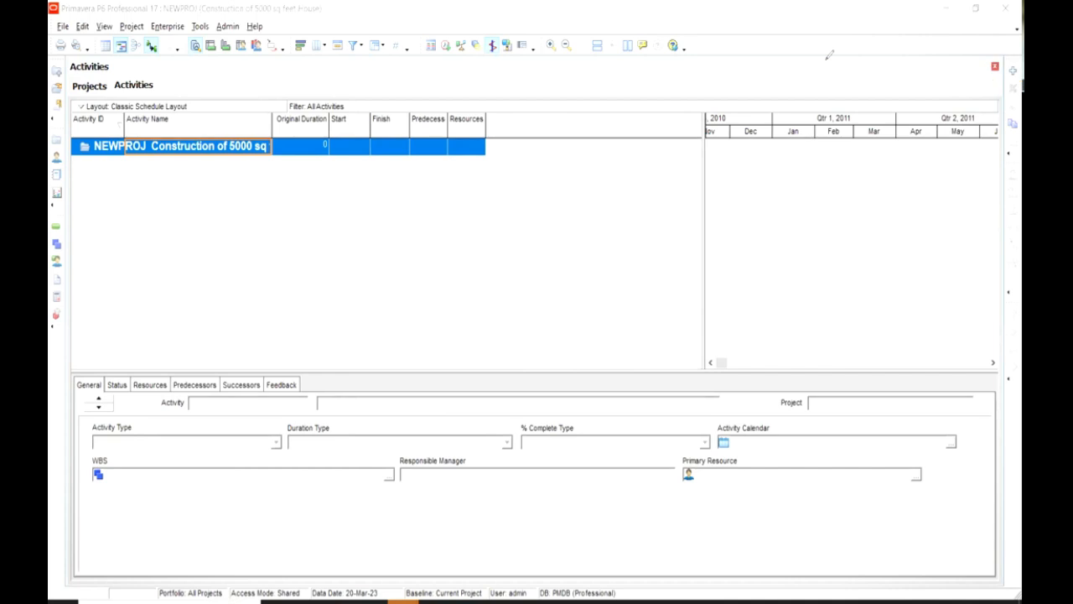
pyautogui.click(1011, 73)
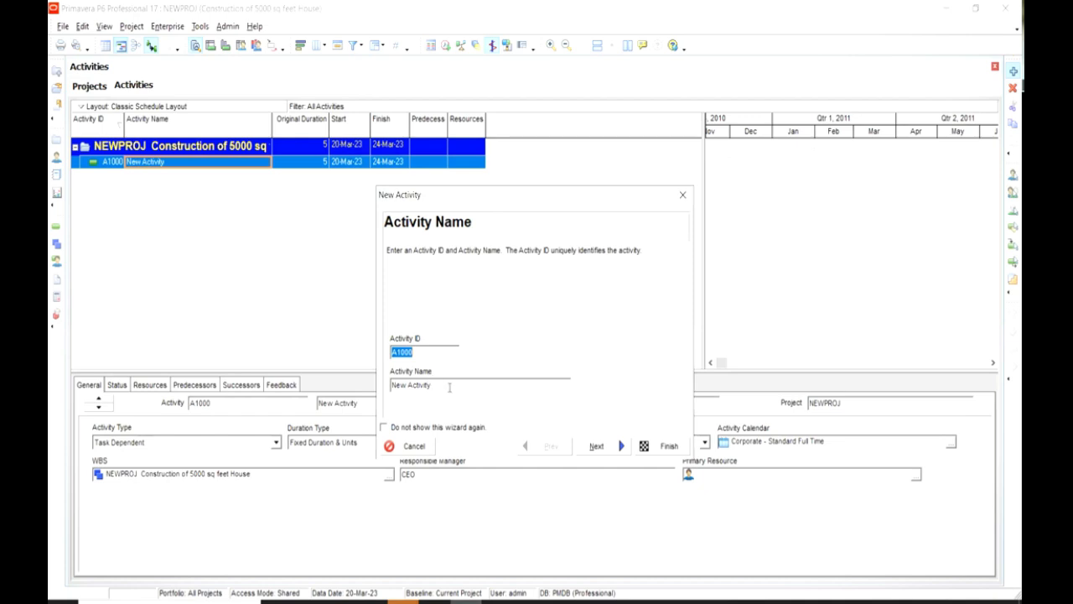
pyautogui.click(453, 381)
pyautogui.press('BackSpace')
pyautogui.press('BackSpace')
pyautogui.press('BackSpace')
pyautogui.press('BackSpace')
pyautogui.press('BackSpace')
pyautogui.press('BackSpace')
pyautogui.press('BackSpace')
pyautogui.press('BackSpace')
pyautogui.press('BackSpace')
pyautogui.press('BackSpace')
pyautogui.press('BackSpace')
pyautogui.press('BackSpace')
pyautogui.write('A')
pyautogui.click(597, 446)
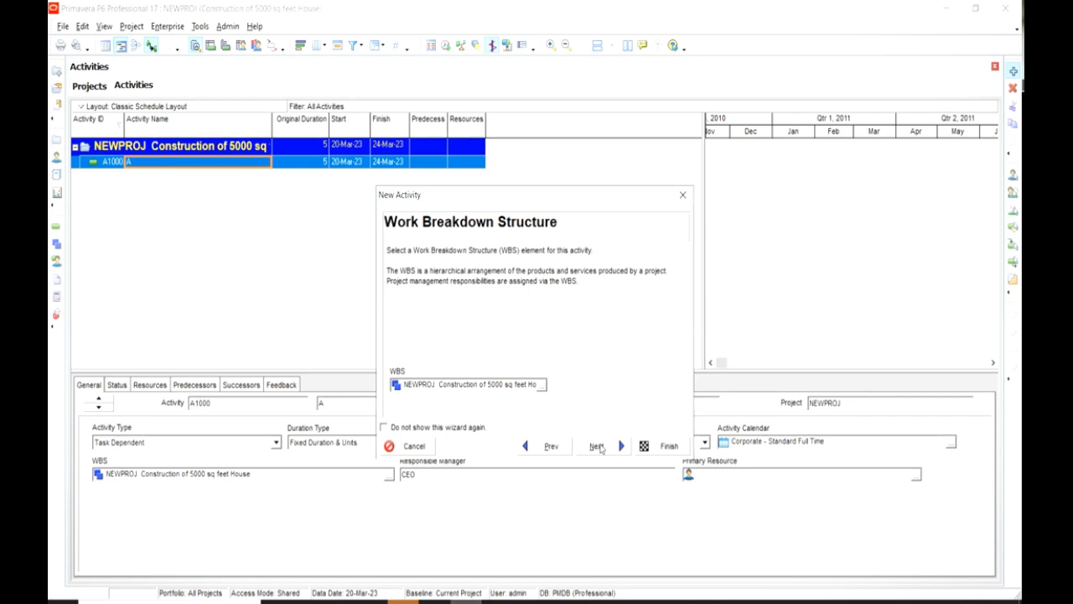
# Step: Accept the NEWPROJ WBS element for the activity and choose Task Dependent as its activity type
pyautogui.click(600, 450)
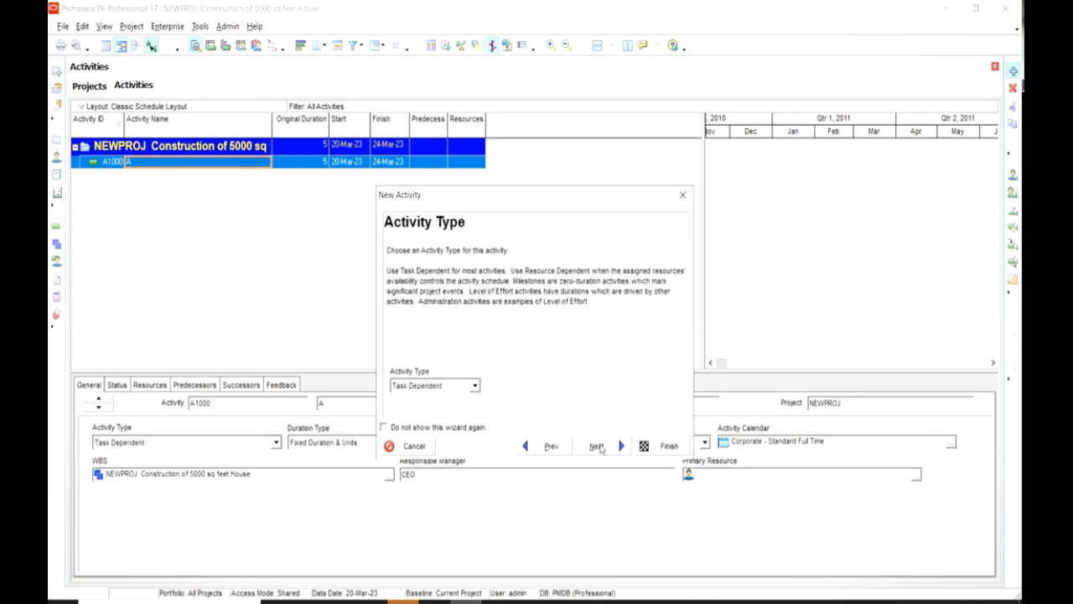
pyautogui.click(474, 386)
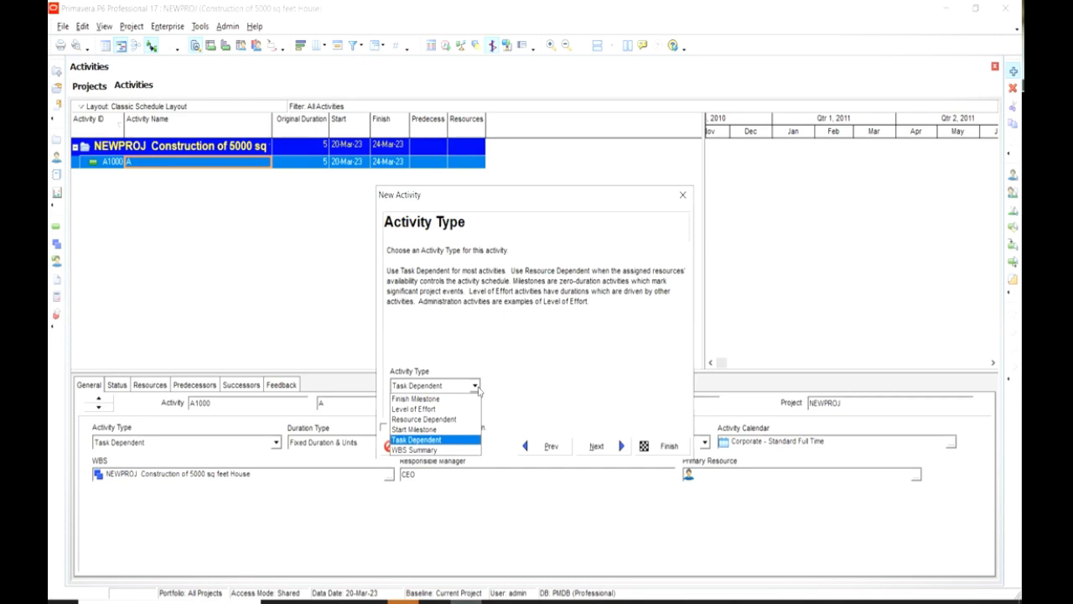
pyautogui.click(449, 439)
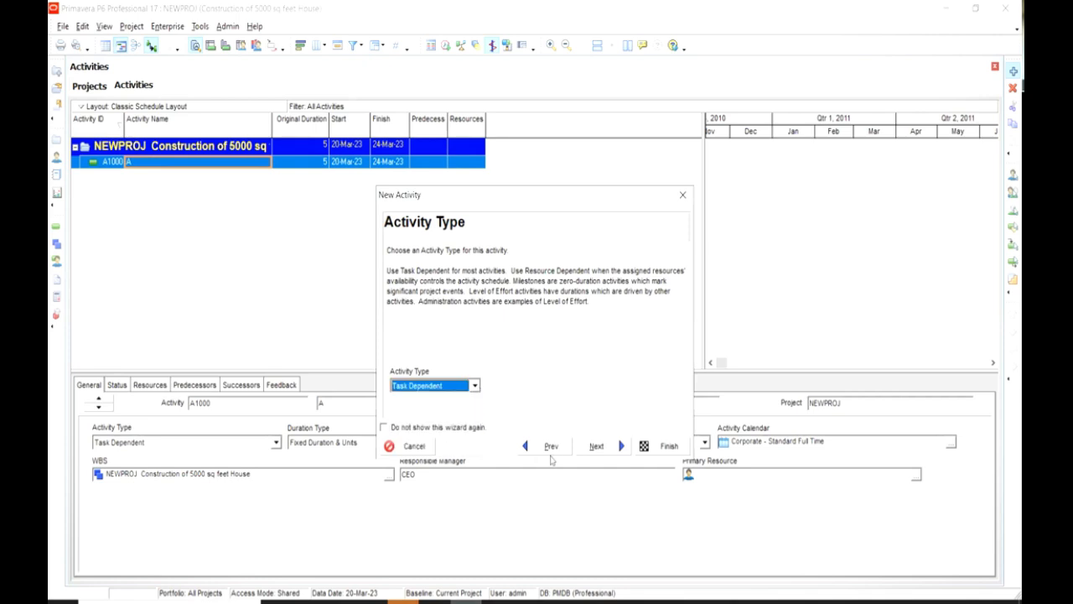
pyautogui.click(591, 446)
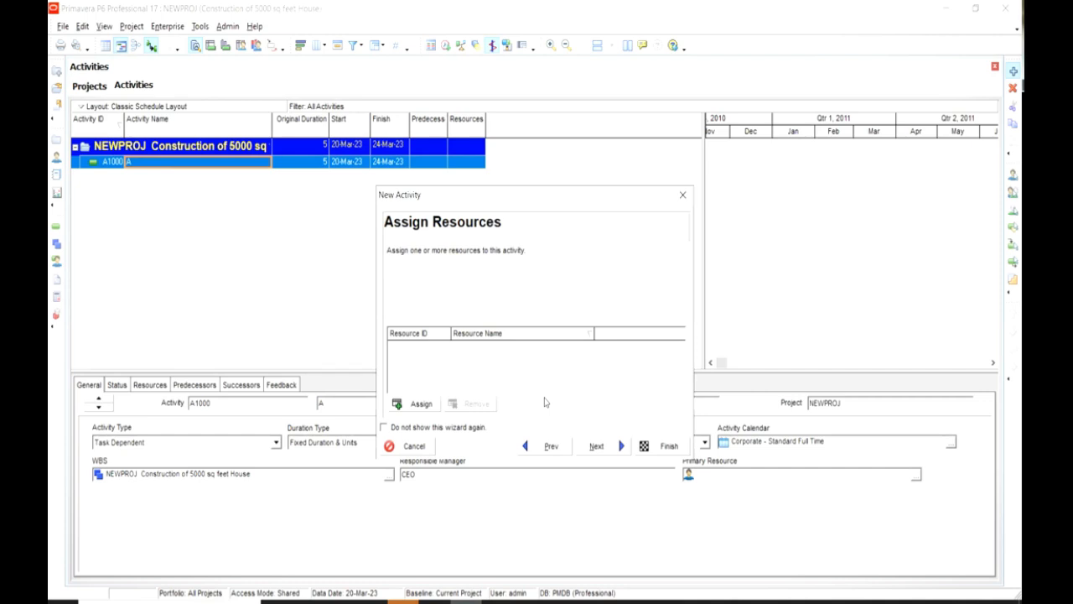
# Step: Skip assigning resources to the activity and keep Fixed Duration & Units as its duration type
pyautogui.click(587, 446)
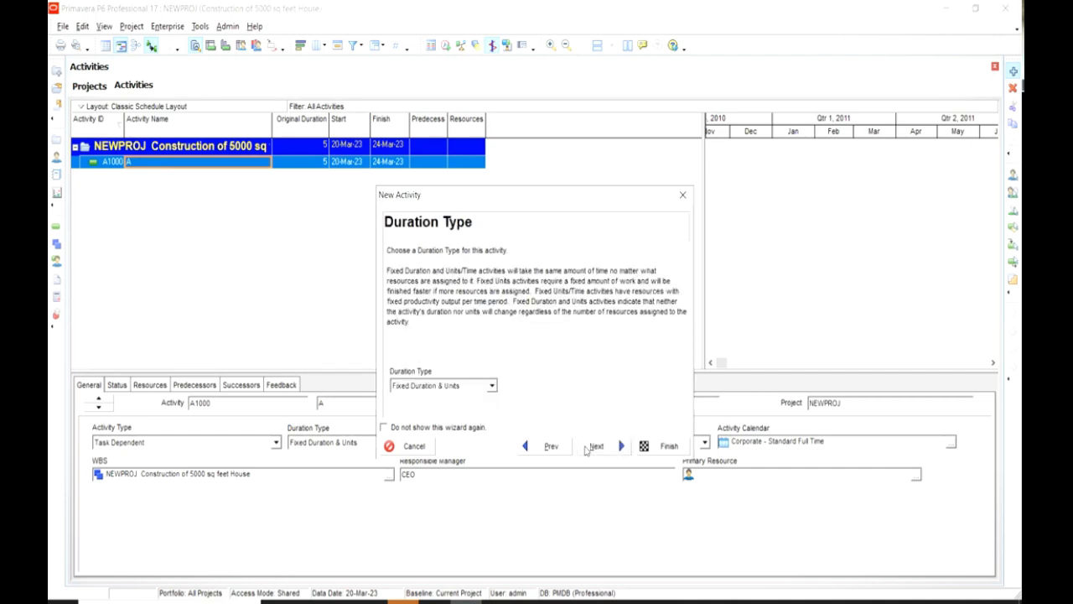
pyautogui.click(492, 386)
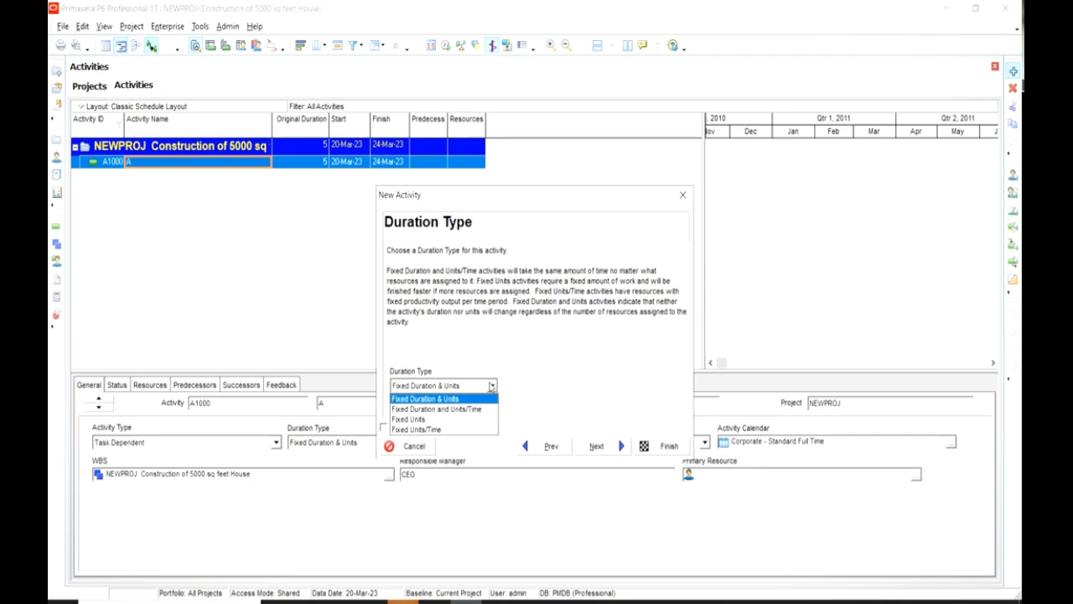
pyautogui.click(553, 408)
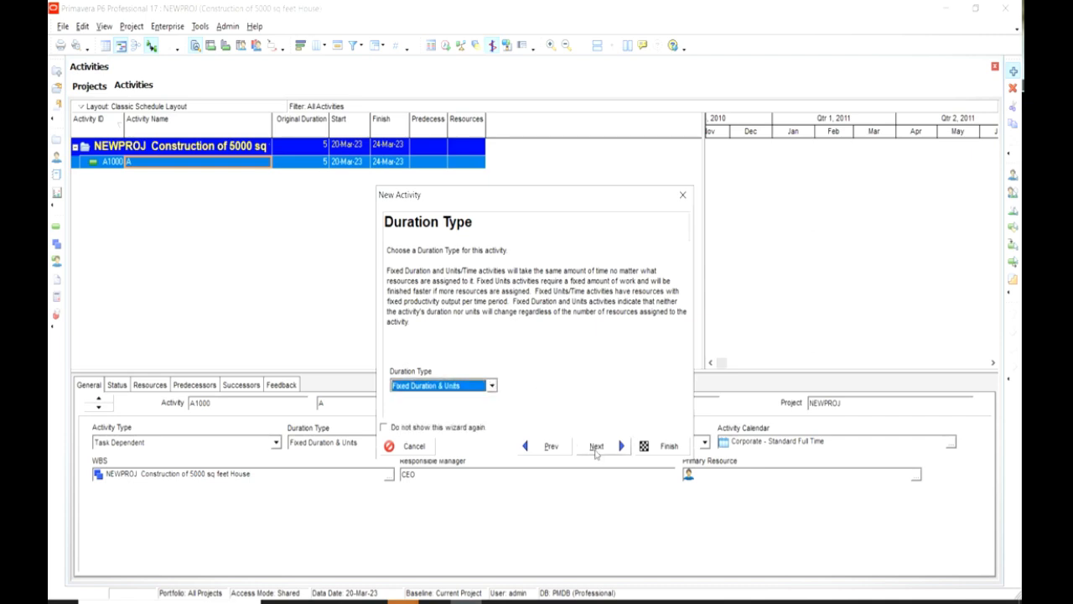
pyautogui.click(596, 449)
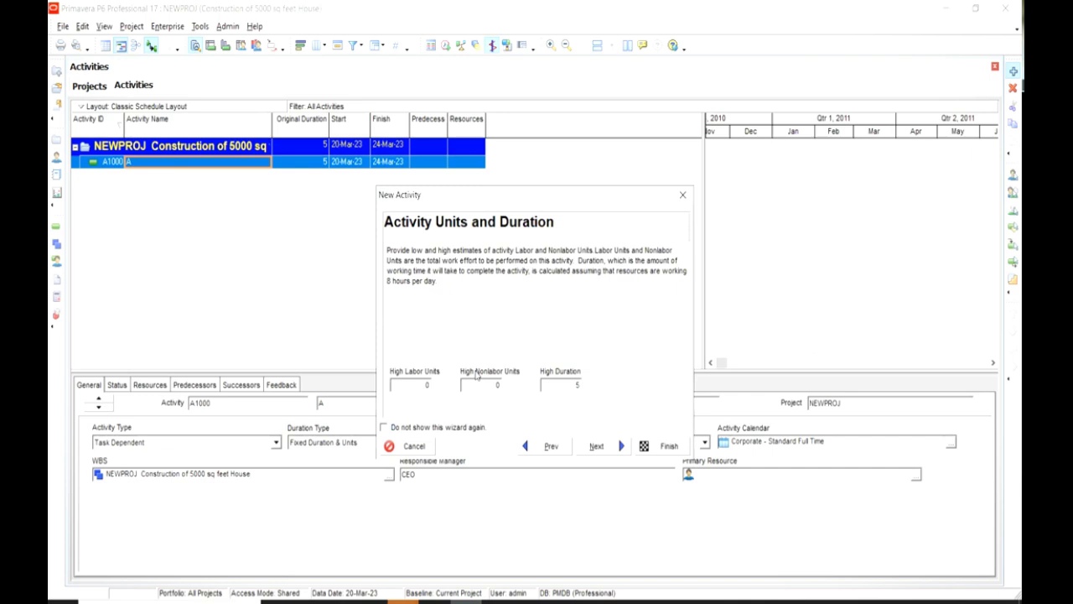
# Step: Set the High Duration of activity A to 10
pyautogui.click(578, 382)
pyautogui.moveTo(568, 381); pyautogui.dragTo(532, 386)
pyautogui.write('10')
pyautogui.click(611, 453)
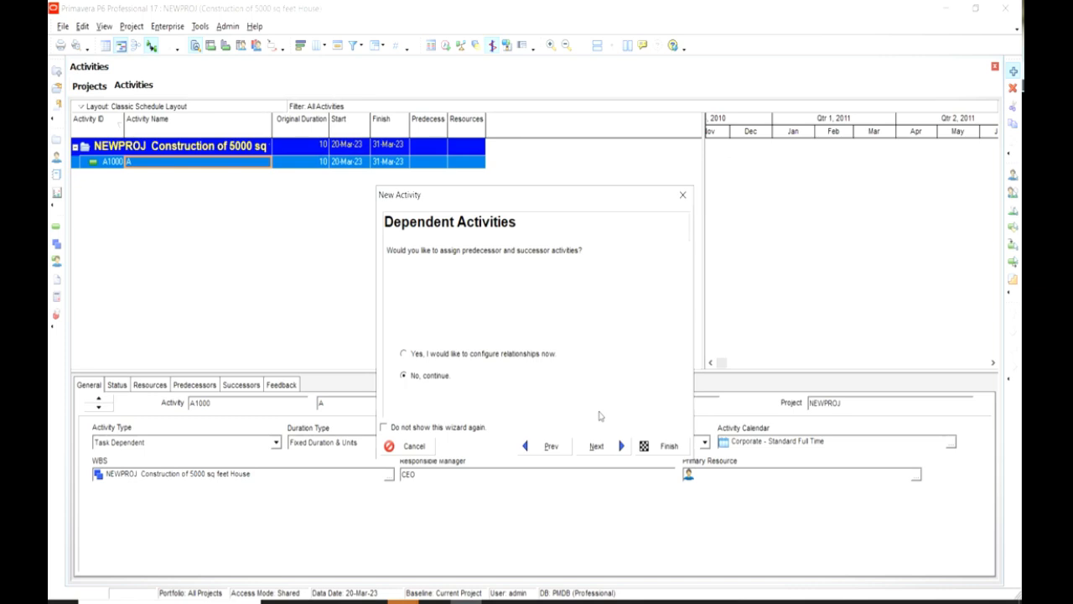
# Step: Decline configuring relationships and more details for activity A, and finish the New Activity wizard
pyautogui.click(597, 447)
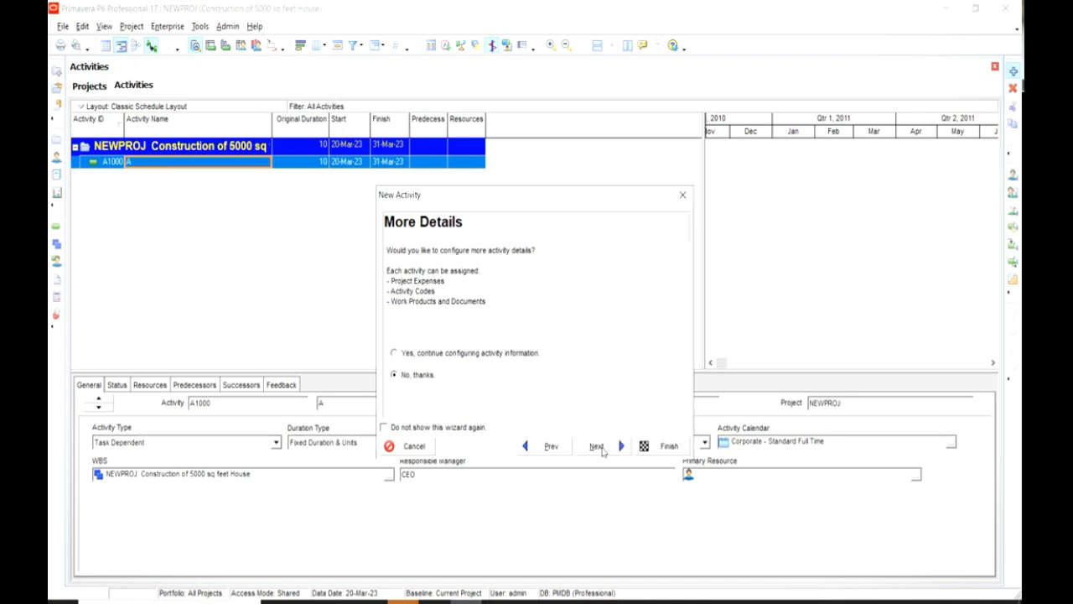
pyautogui.click(600, 448)
pyautogui.click(675, 453)
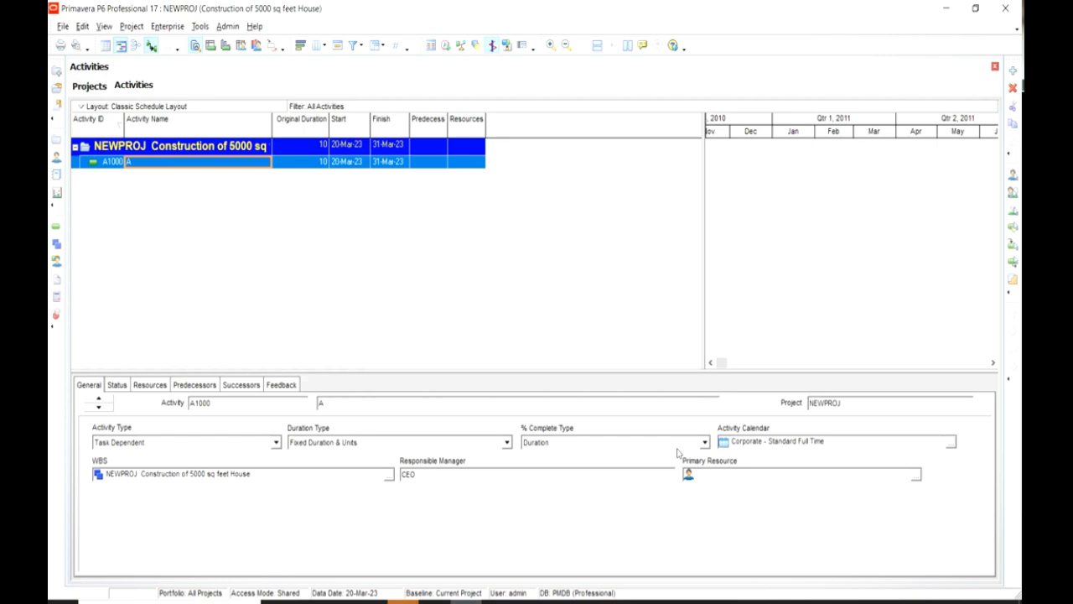
# Step: Switch to Word to view the Organizational Breakdown Structure chart
pyautogui.hotkey('alt', 'Tab')
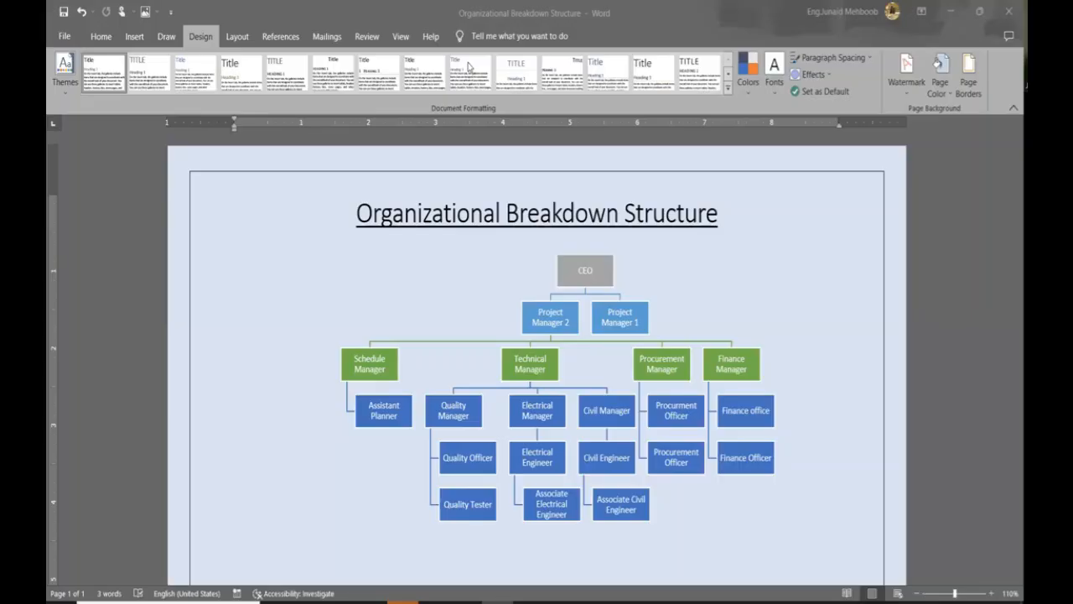
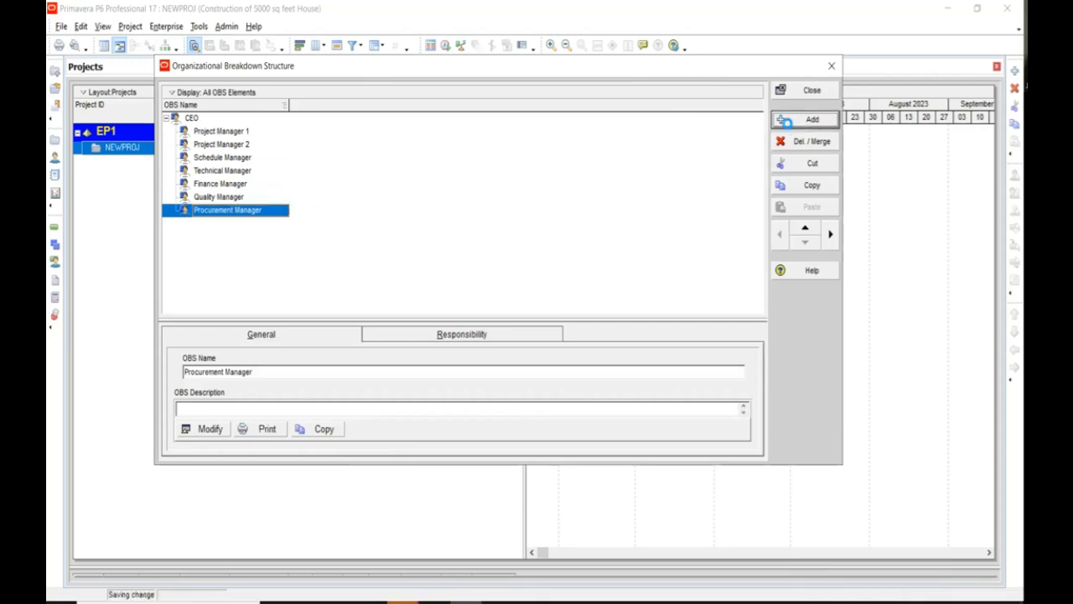
# Step: Add Electrical Manager and Civil Manager as new OBS elements under CEO
pyautogui.click(788, 124)
pyautogui.write('Electrical')
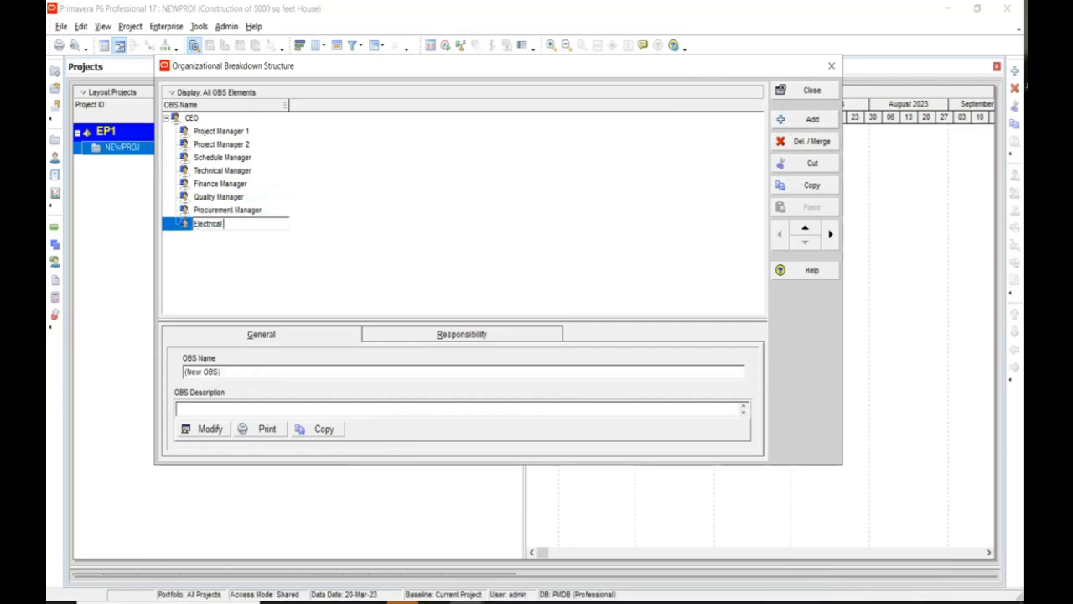
pyautogui.write(' Manager')
pyautogui.press('Return')
pyautogui.click(806, 122)
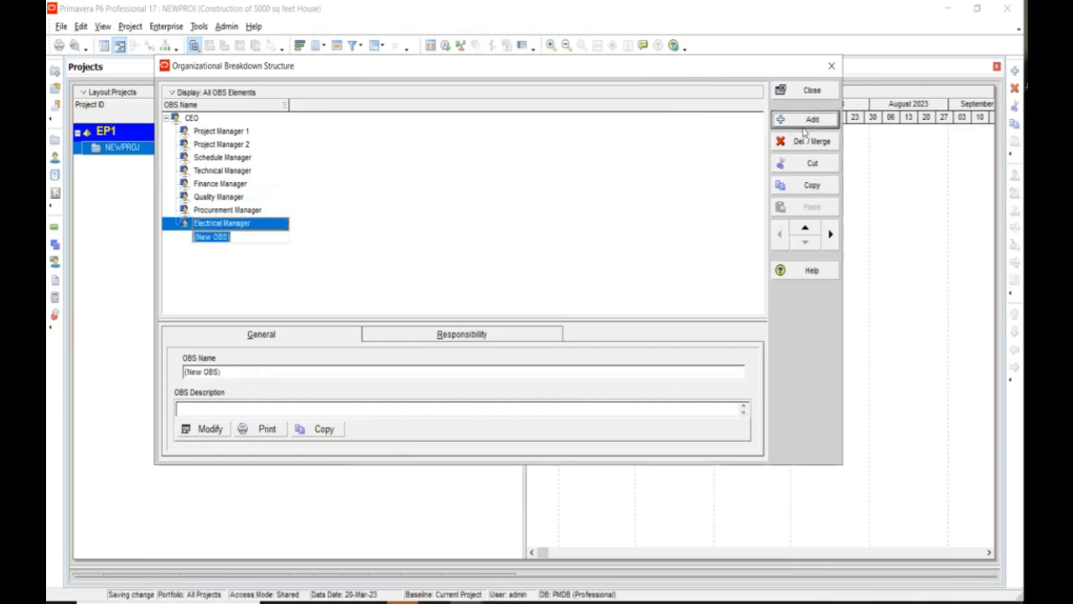
pyautogui.write('Civil')
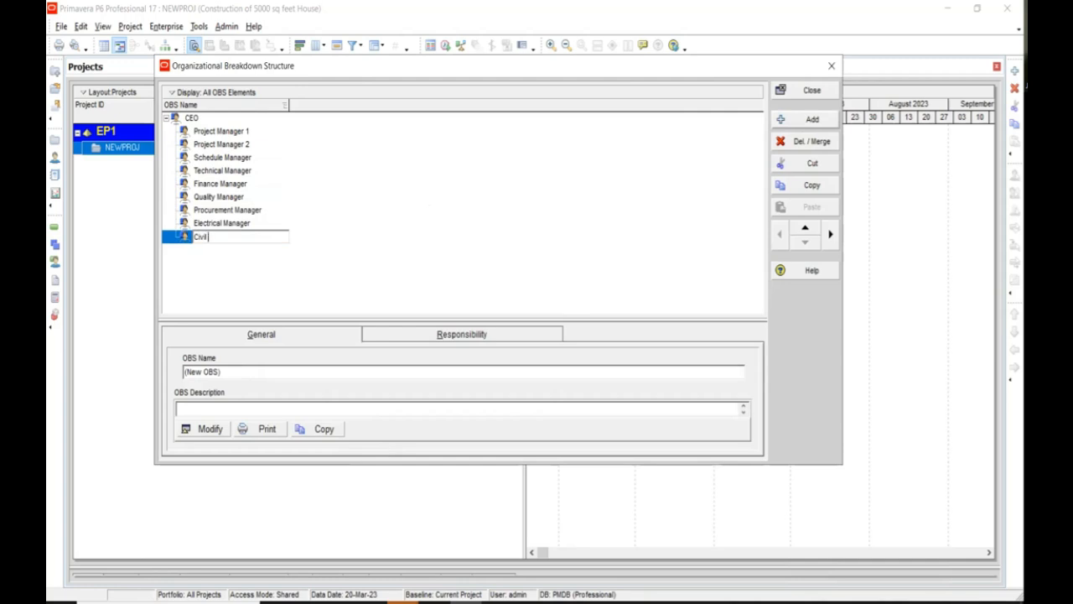
pyautogui.write(' Manager')
pyautogui.press('Return')
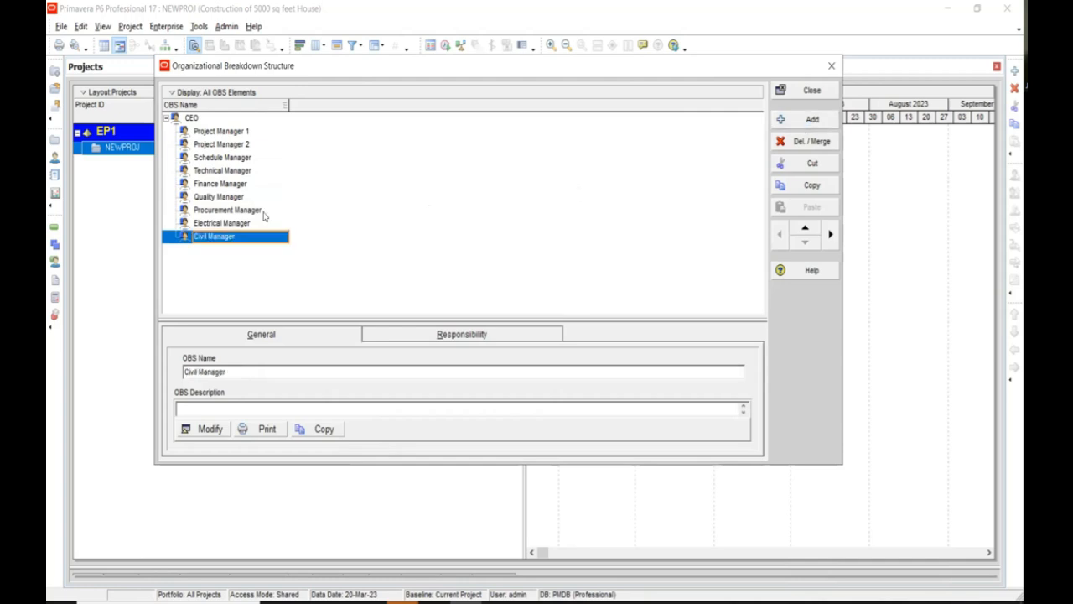
# Step: Move Technical Manager down the OBS list to directly below Procurement Manager
pyautogui.click(237, 174)
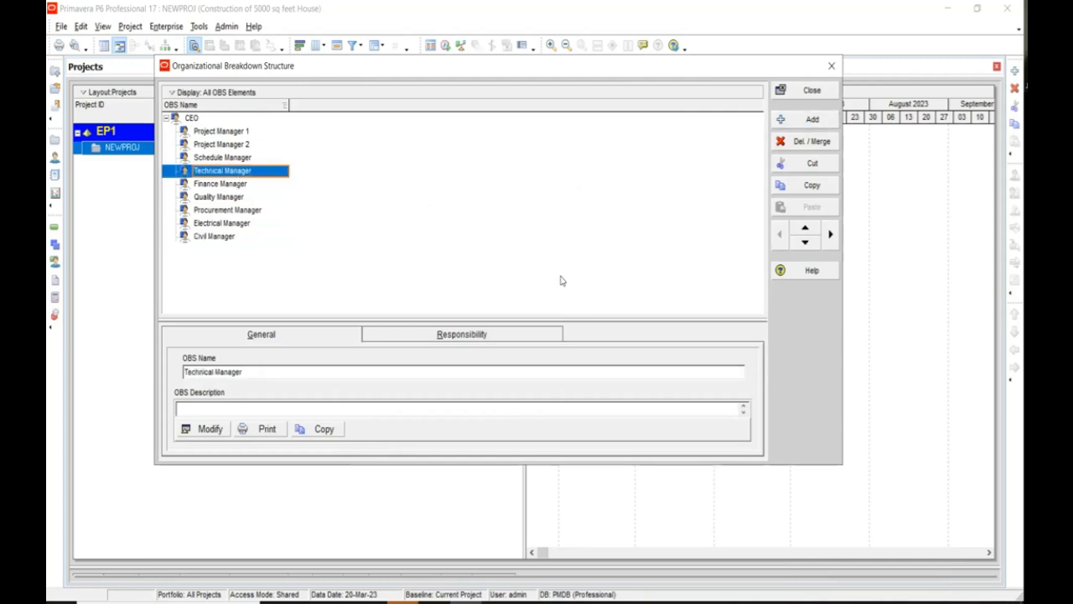
pyautogui.click(805, 242)
pyautogui.click(805, 242)
pyautogui.click(804, 241)
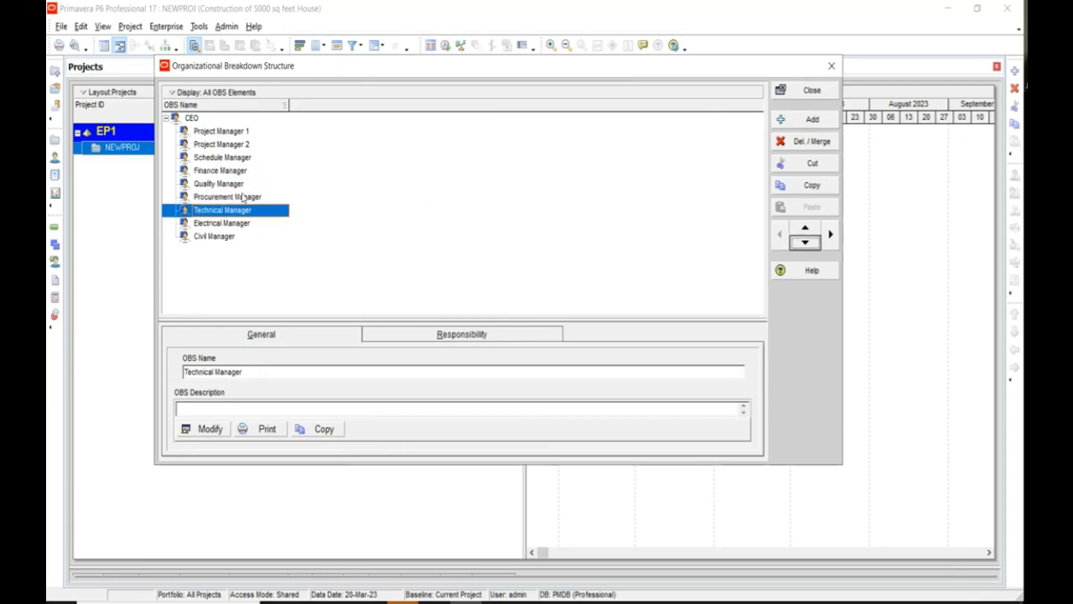
# Step: Move Quality Manager down the OBS list to between Electrical Manager and Civil Manager
pyautogui.click(233, 185)
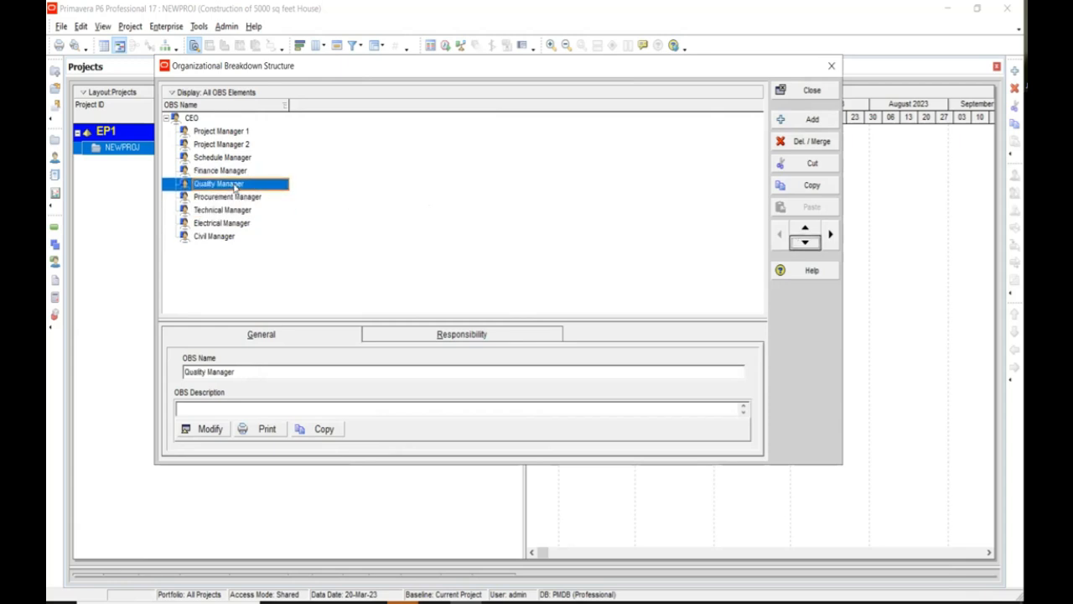
pyautogui.click(805, 242)
pyautogui.click(805, 241)
pyautogui.click(805, 242)
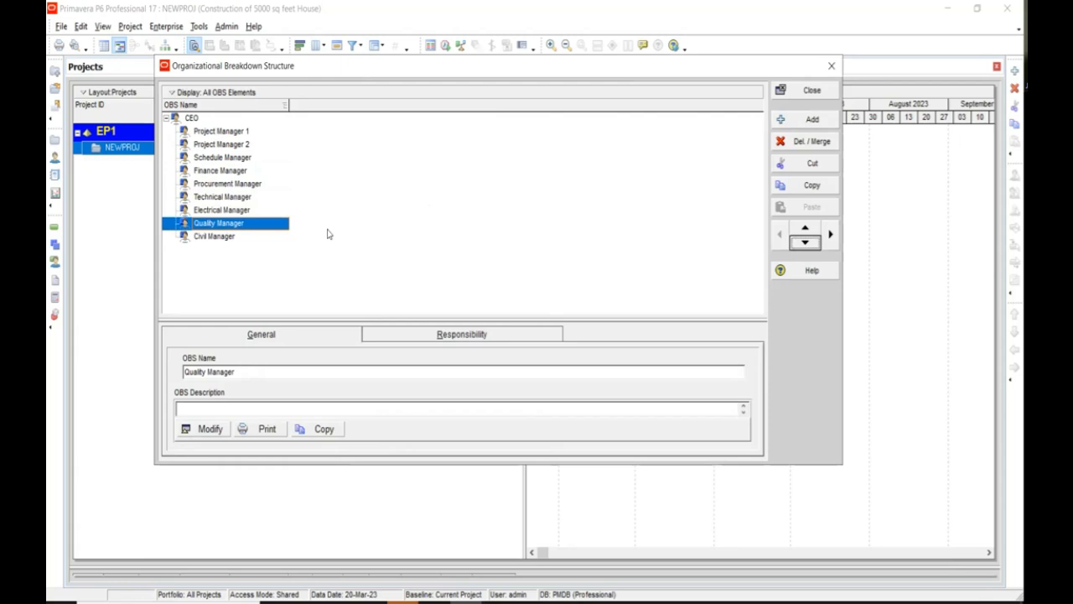
pyautogui.click(236, 211)
pyautogui.hotkey('shift', 'Down')
pyautogui.hotkey('shift', 'Down')
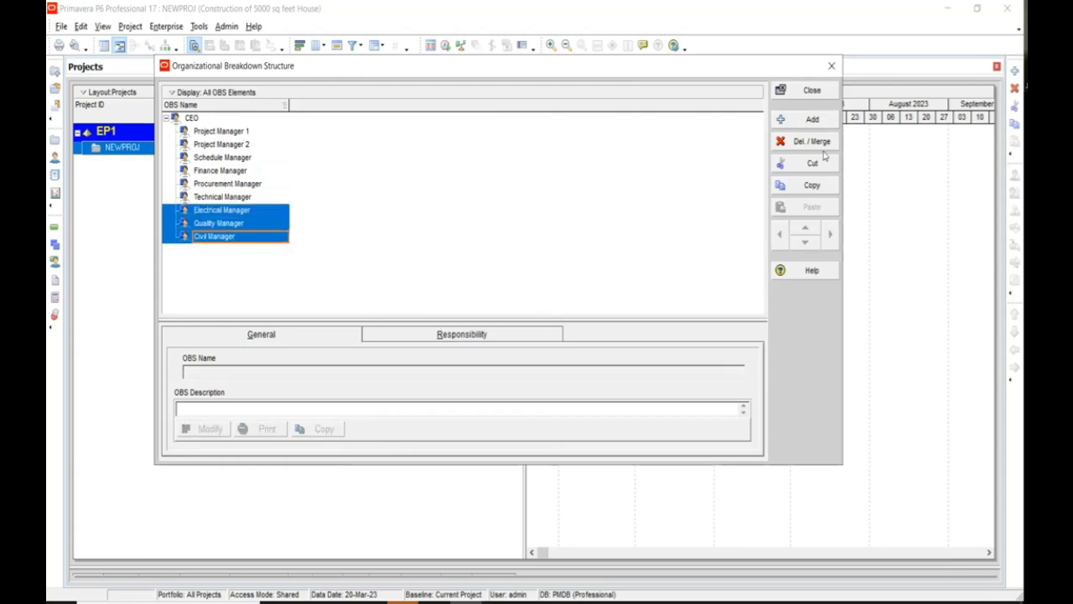
pyautogui.click(460, 243)
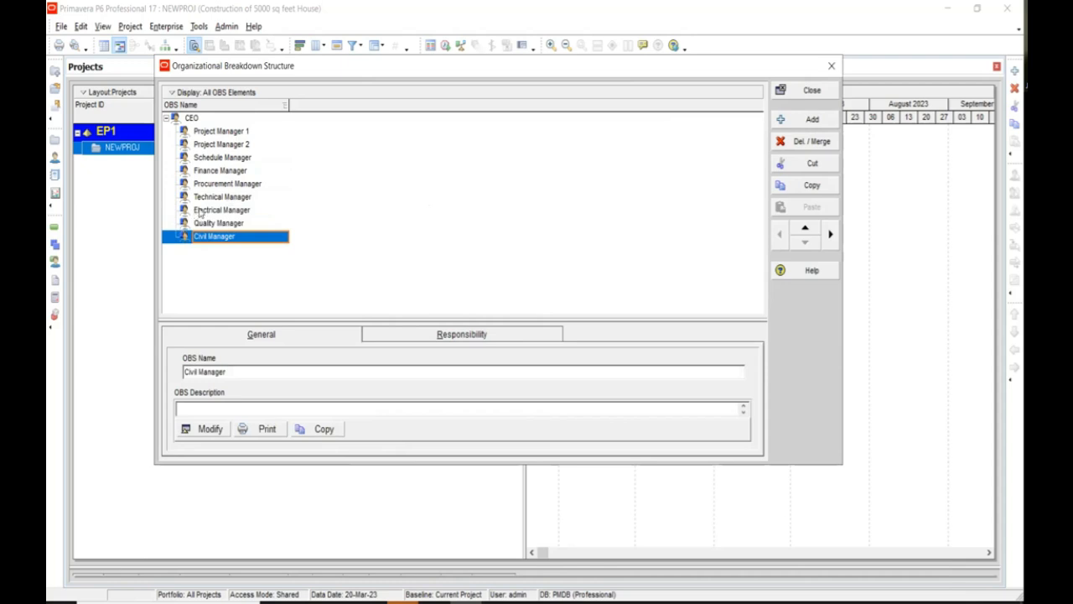
# Step: Indent Electrical Manager, Quality Manager and Civil Manager one level under Technical Manager, and collapse that branch
pyautogui.click(199, 211)
pyautogui.click(828, 235)
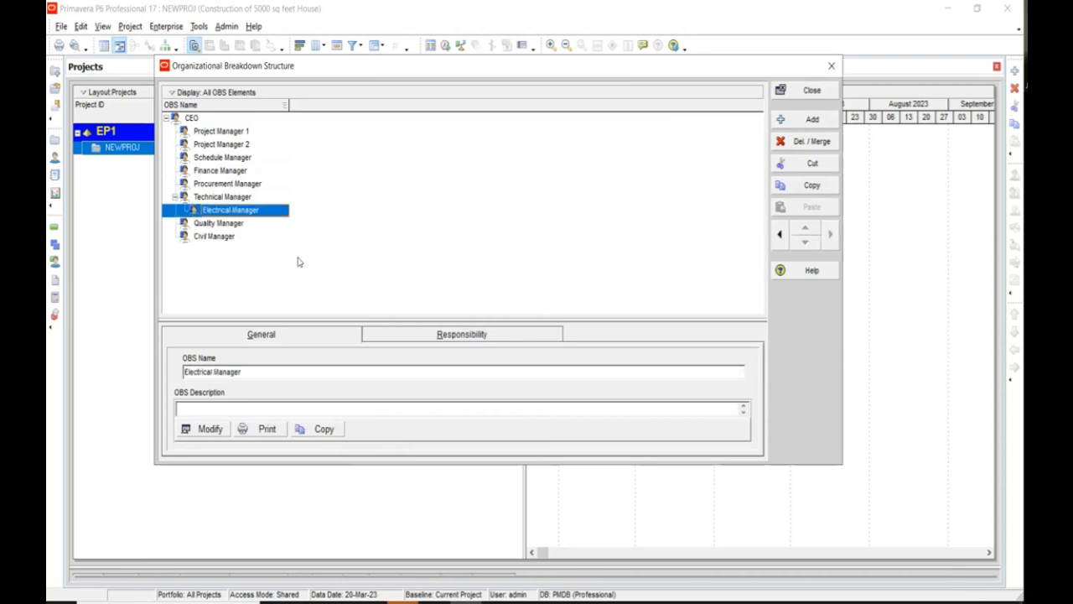
pyautogui.click(210, 222)
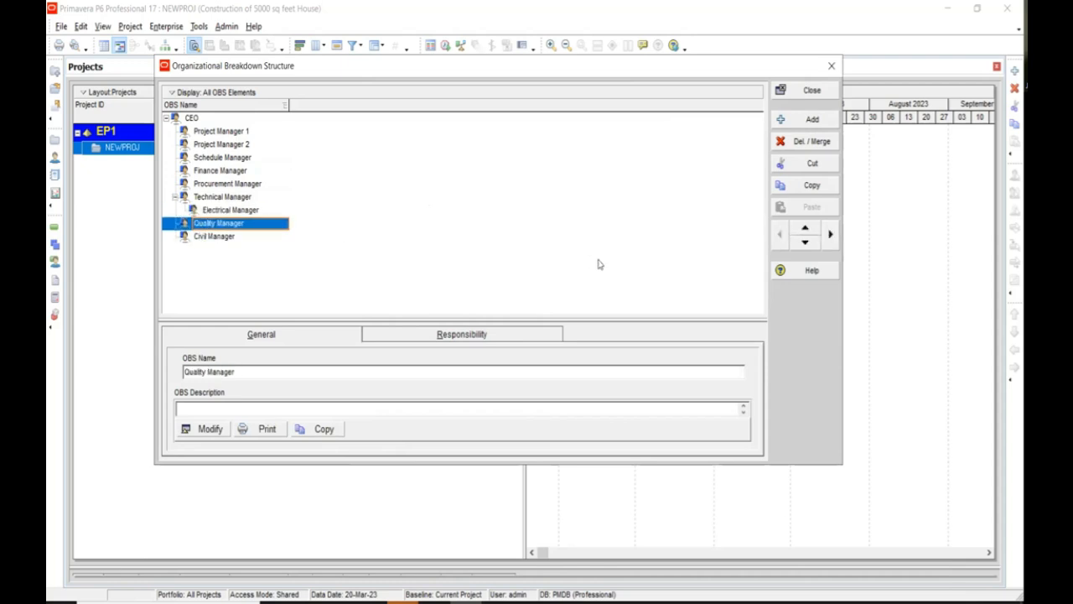
pyautogui.click(830, 236)
pyautogui.click(209, 237)
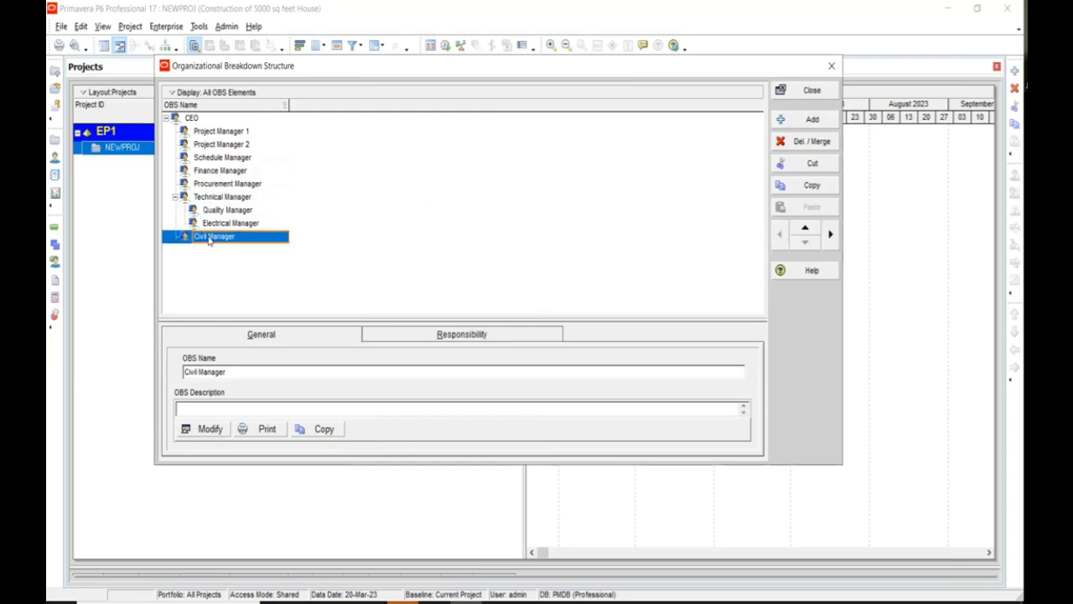
pyautogui.click(827, 238)
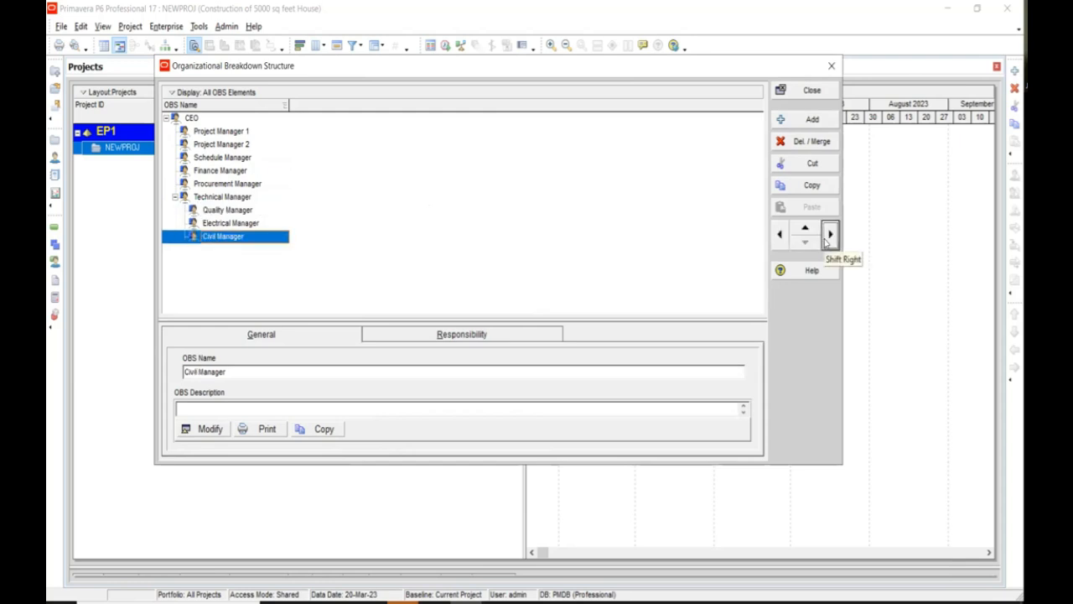
pyautogui.click(175, 197)
pyautogui.click(175, 197)
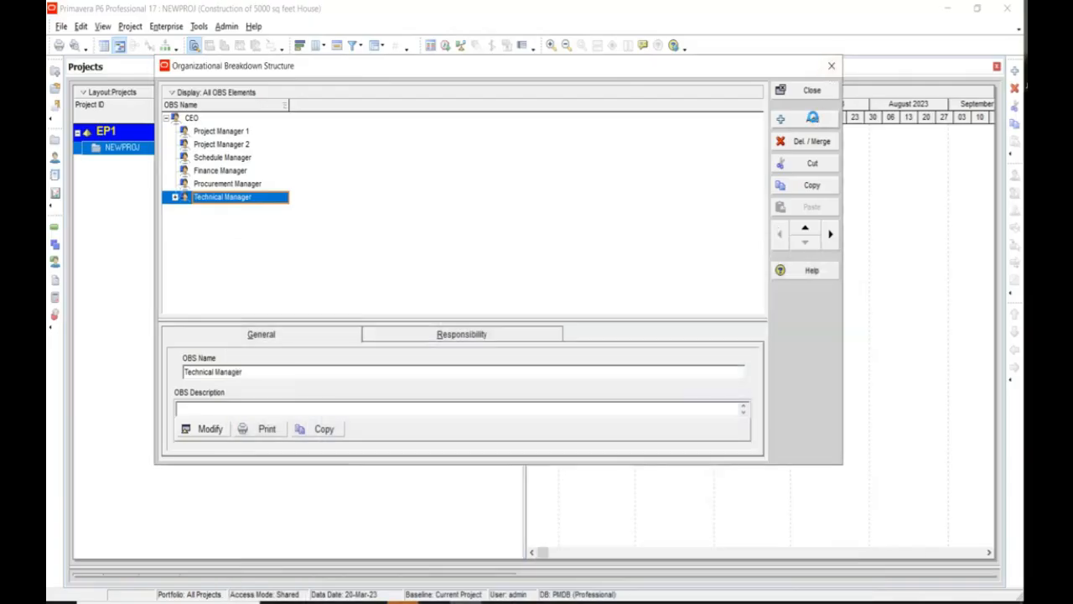
# Step: Add Assistant Planner as a new OBS element directly under CEO, at the same level as Technical Manager
pyautogui.click(813, 119)
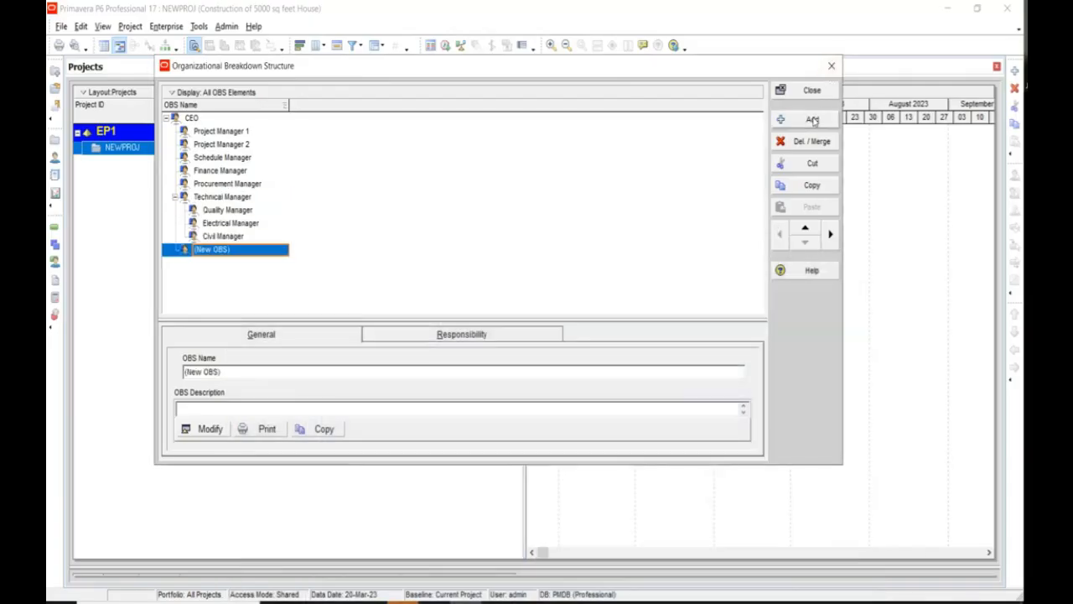
pyautogui.write('as')
pyautogui.press('BackSpace')
pyautogui.press('BackSpace')
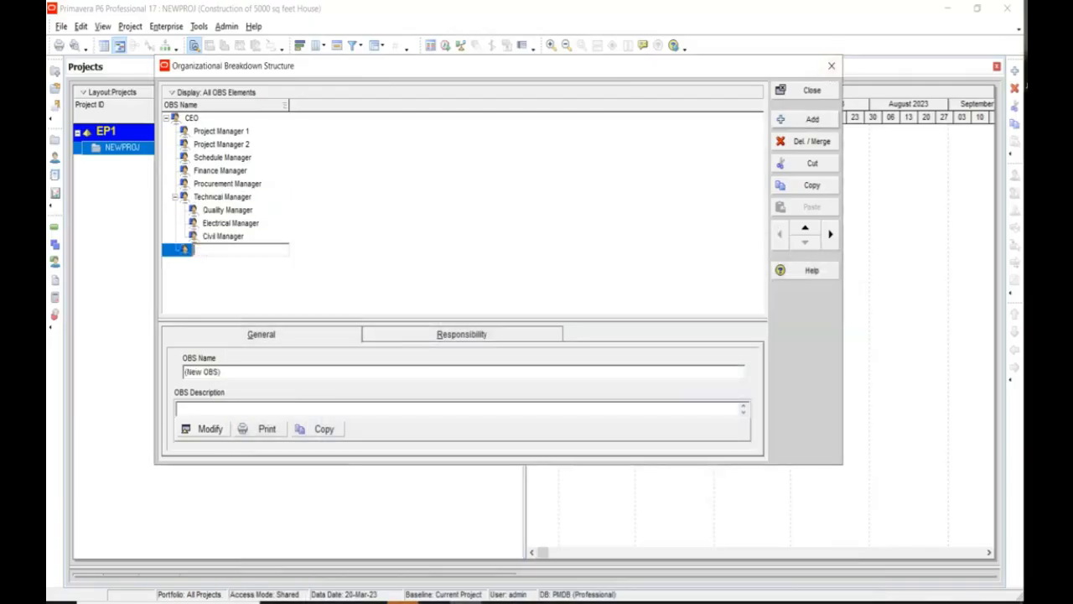
pyautogui.write('Assistant Planner')
pyautogui.click(306, 245)
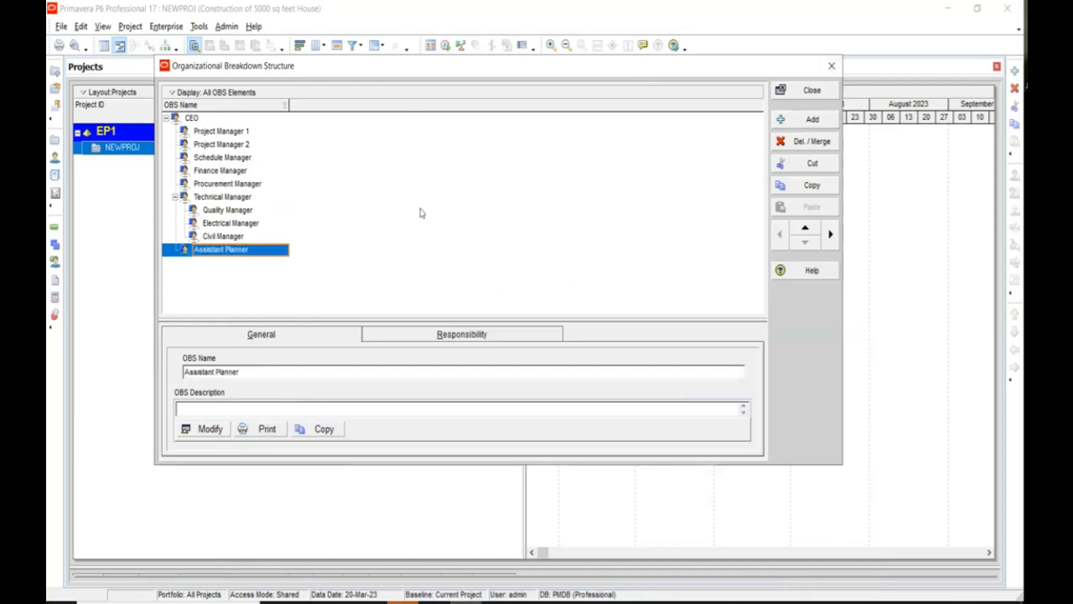
# Step: Move Assistant Planner up to directly below Schedule Manager, indent it one level under that manager, and collapse the branch
pyautogui.click(805, 227)
pyautogui.click(805, 227)
pyautogui.click(805, 228)
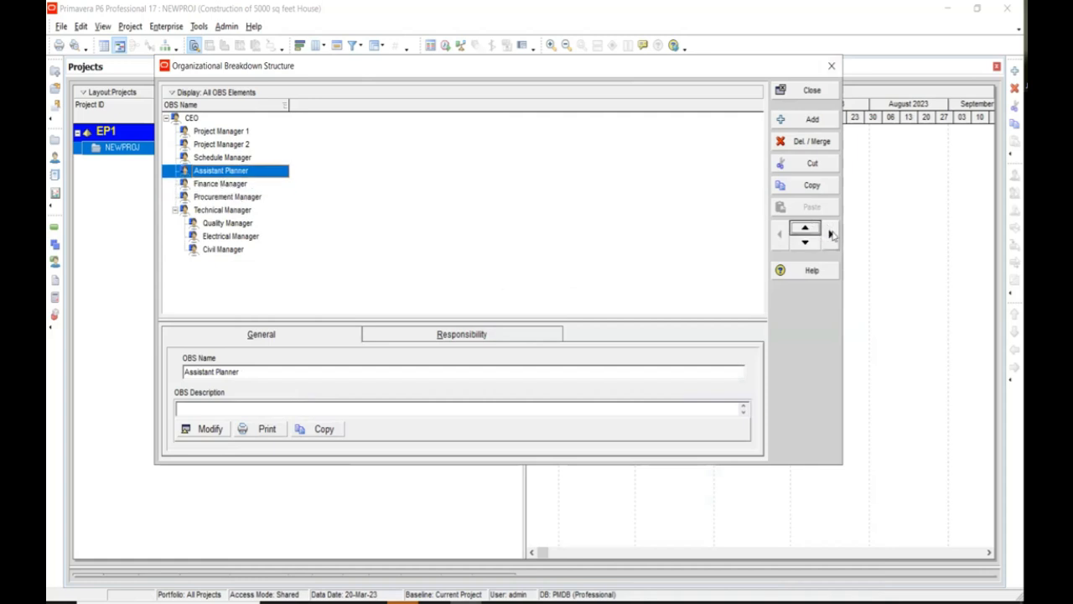
pyautogui.click(830, 234)
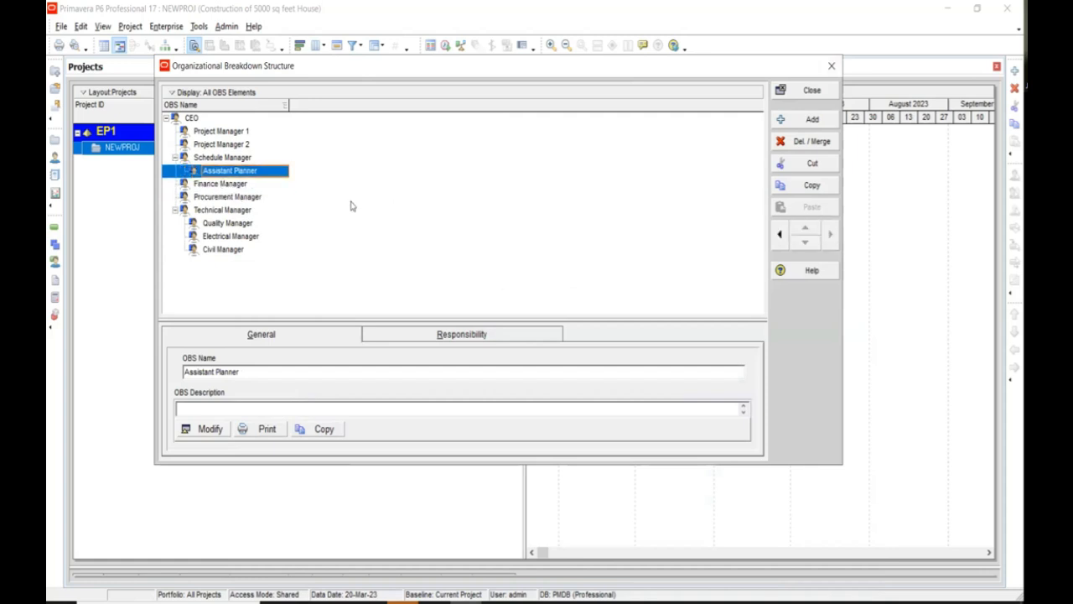
pyautogui.click(175, 157)
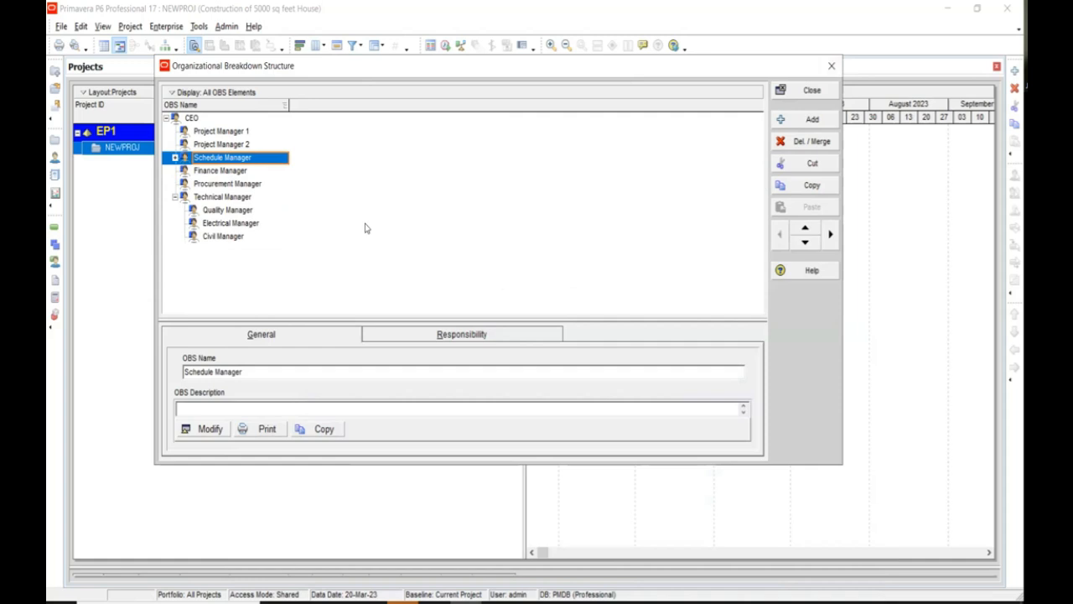
pyautogui.click(175, 157)
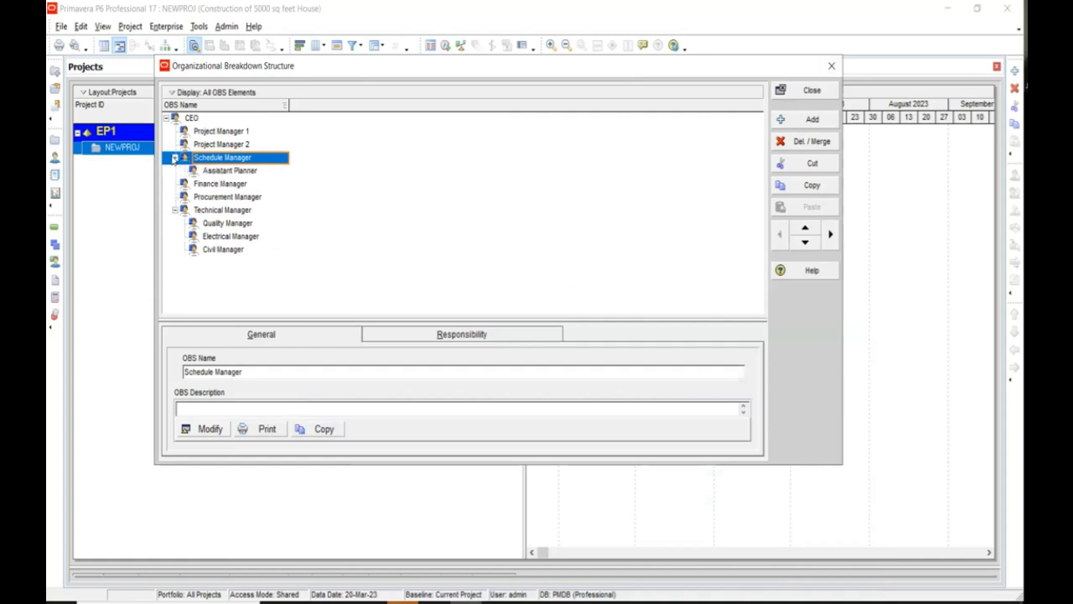
pyautogui.click(174, 157)
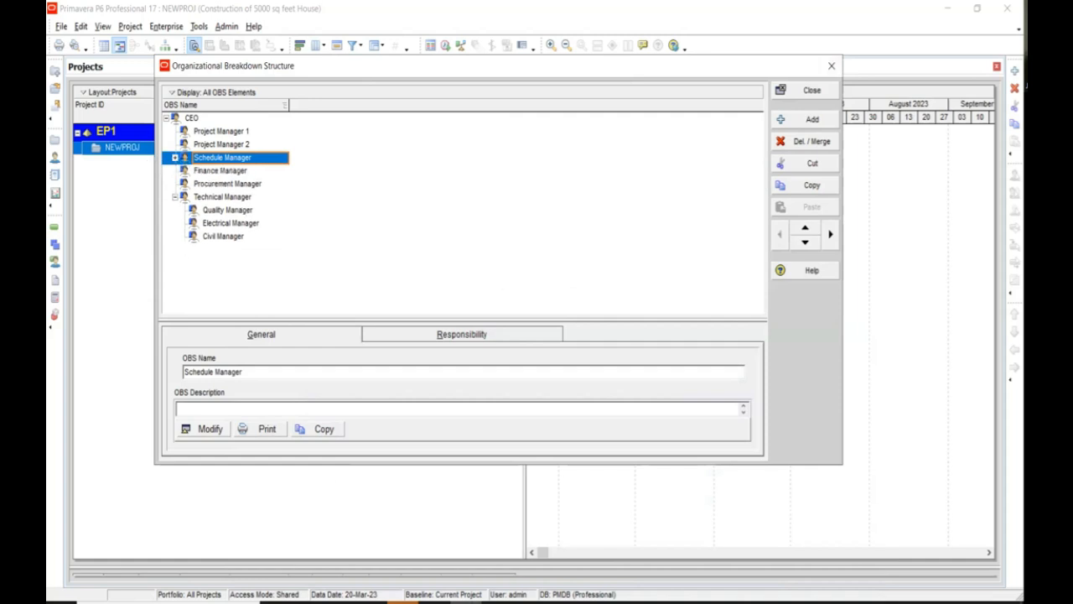
# Step: Switch to the Organizational Breakdown Structure chart in Word, examine the Schedule Manager and Technical Manager branches, and return to Primavera P6
pyautogui.click(496, 602)
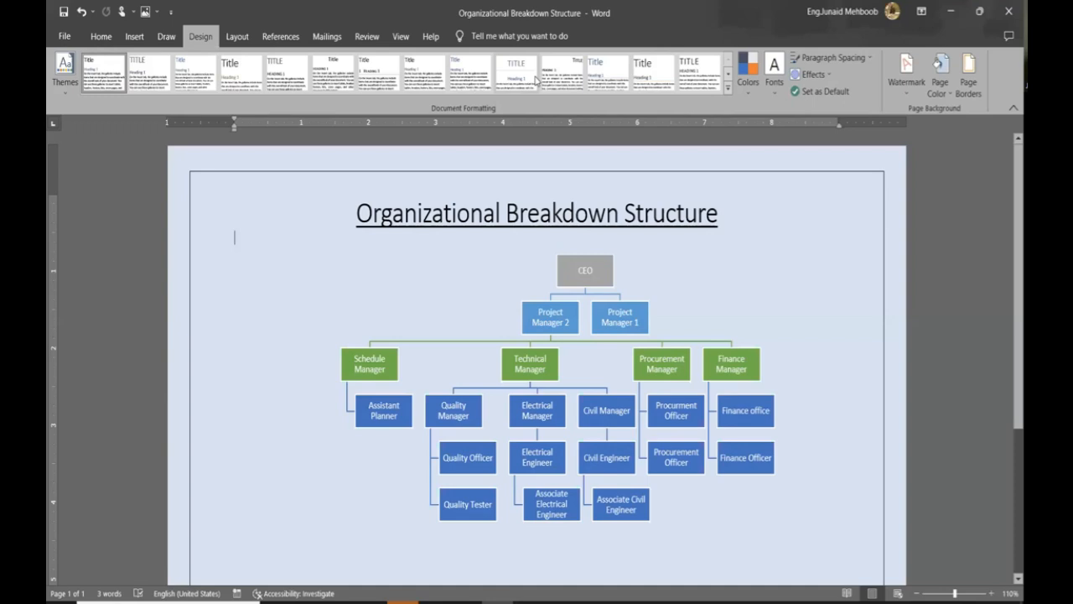
pyautogui.moveTo(316, 330)
pyautogui.mouseDown()
pyautogui.moveTo(403, 299)
pyautogui.moveTo(312, 365)
pyautogui.mouseUp()
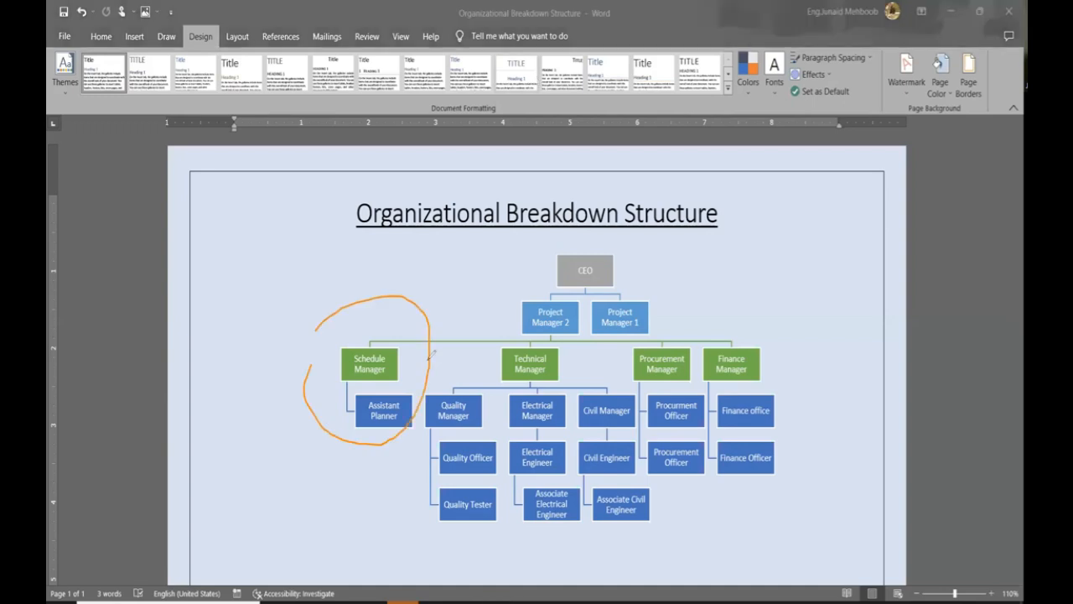
pyautogui.moveTo(508, 347)
pyautogui.mouseDown()
pyautogui.moveTo(562, 347)
pyautogui.moveTo(599, 387)
pyautogui.moveTo(578, 426)
pyautogui.moveTo(438, 415)
pyautogui.mouseUp()
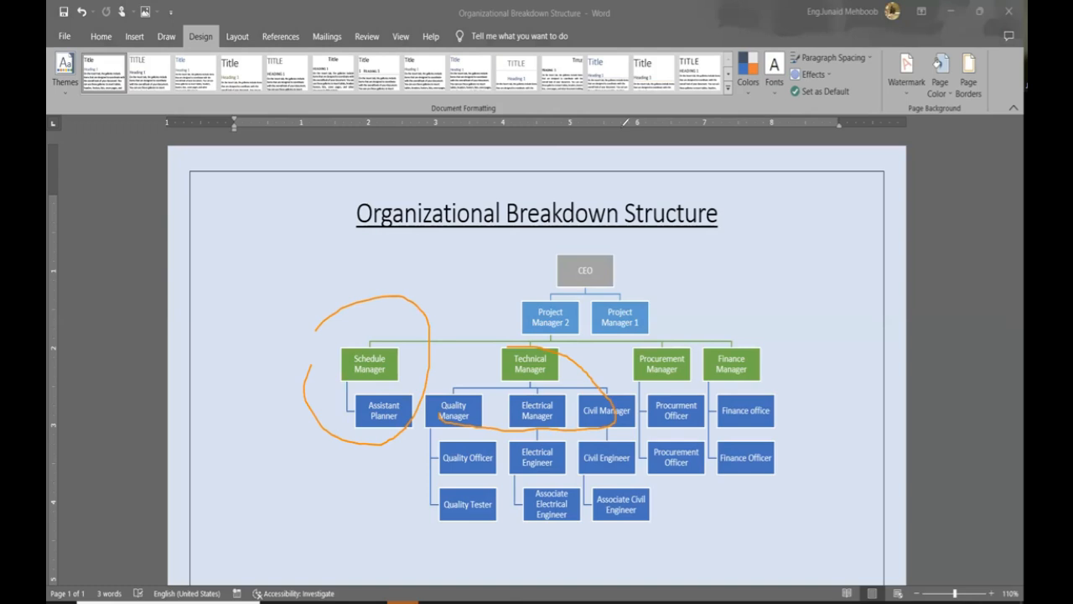
pyautogui.press('Escape')
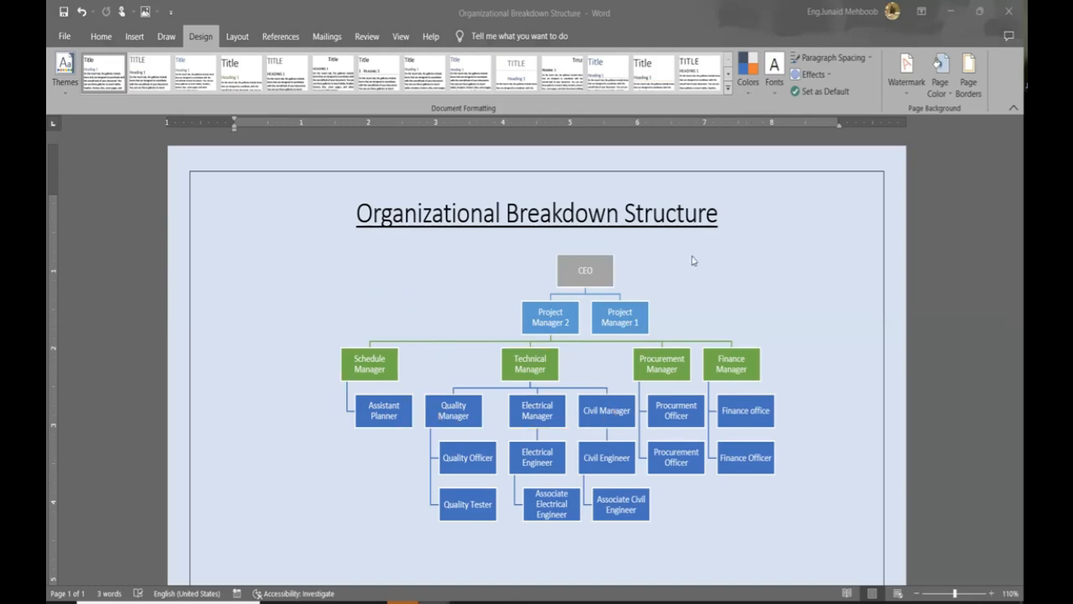
pyautogui.click(497, 602)
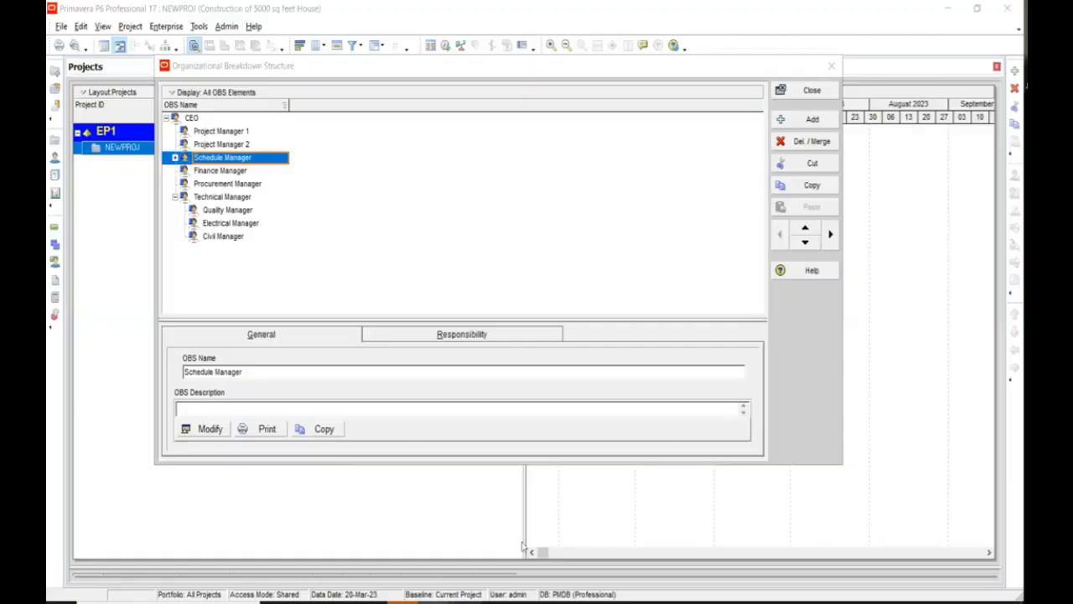
# Step: Add Quality Officer as a new OBS element directly below Quality Manager, under Technical Manager
pyautogui.click(211, 214)
pyautogui.click(787, 122)
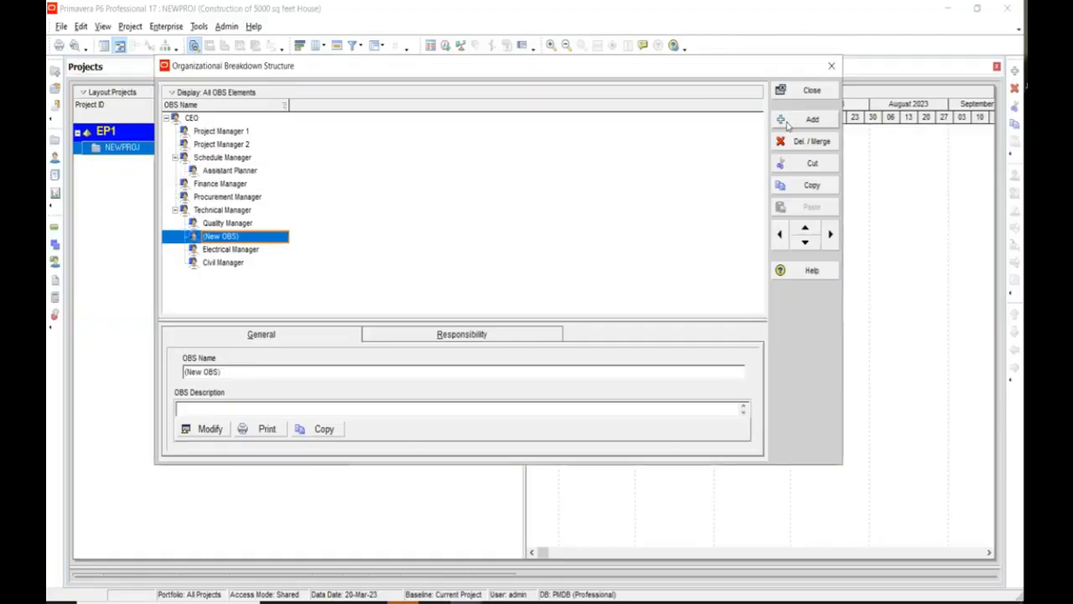
pyautogui.write('q')
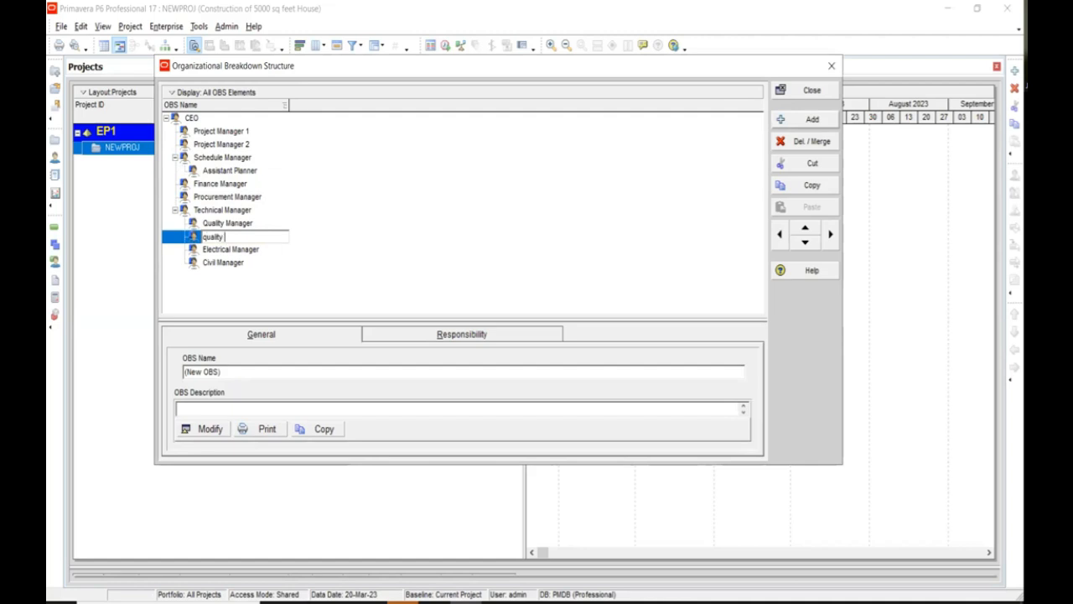
pyautogui.write('uality')
pyautogui.press('BackSpace')
pyautogui.press('BackSpace')
pyautogui.press('BackSpace')
pyautogui.press('BackSpace')
pyautogui.press('BackSpace')
pyautogui.press('BackSpace')
pyautogui.press('BackSpace')
pyautogui.write('Quality Officer')
pyautogui.press('Return')
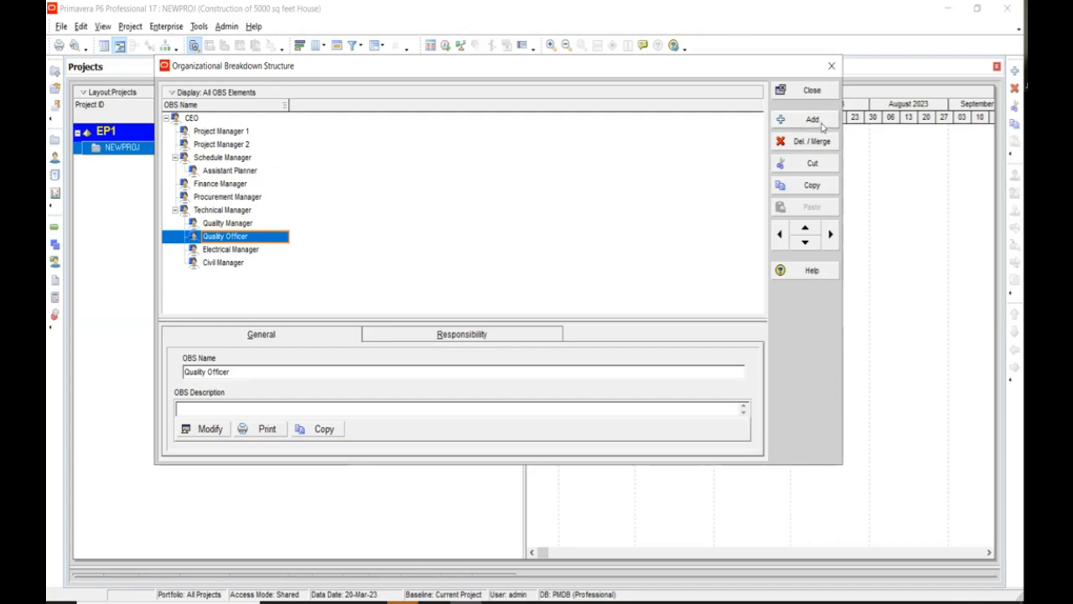
# Step: Add Quality Tester as a new OBS element directly below Quality Officer
pyautogui.click(817, 122)
pyautogui.write('Quality')
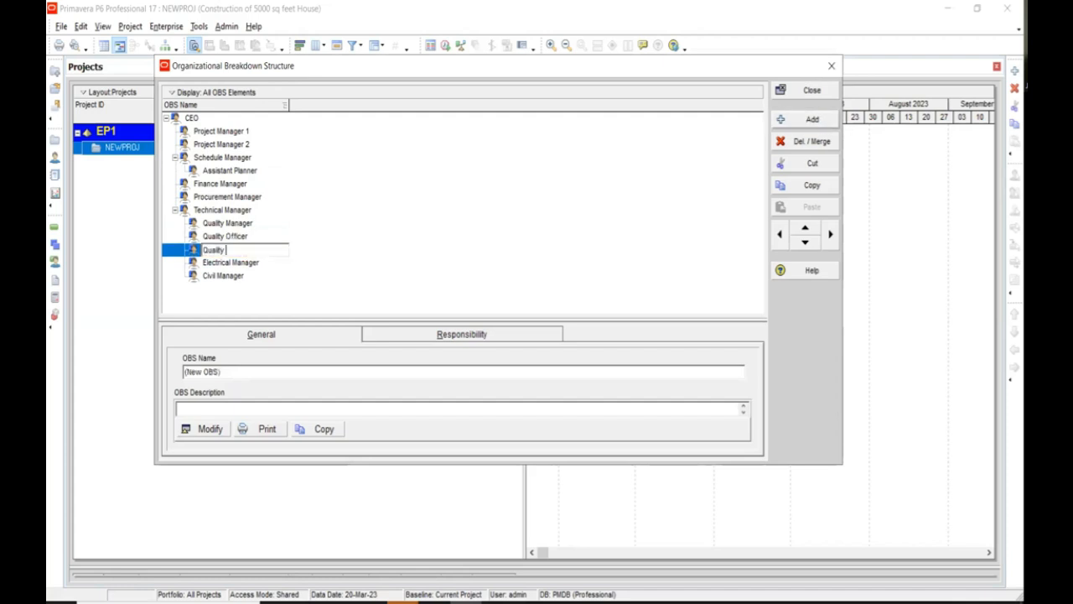
pyautogui.write(' tesyter')
pyautogui.press('Return')
# Step: Indent Quality Officer and Quality Tester one level under Quality Manager, and collapse that branch
pyautogui.press('Up')
pyautogui.hotkey('shift', 'Down')
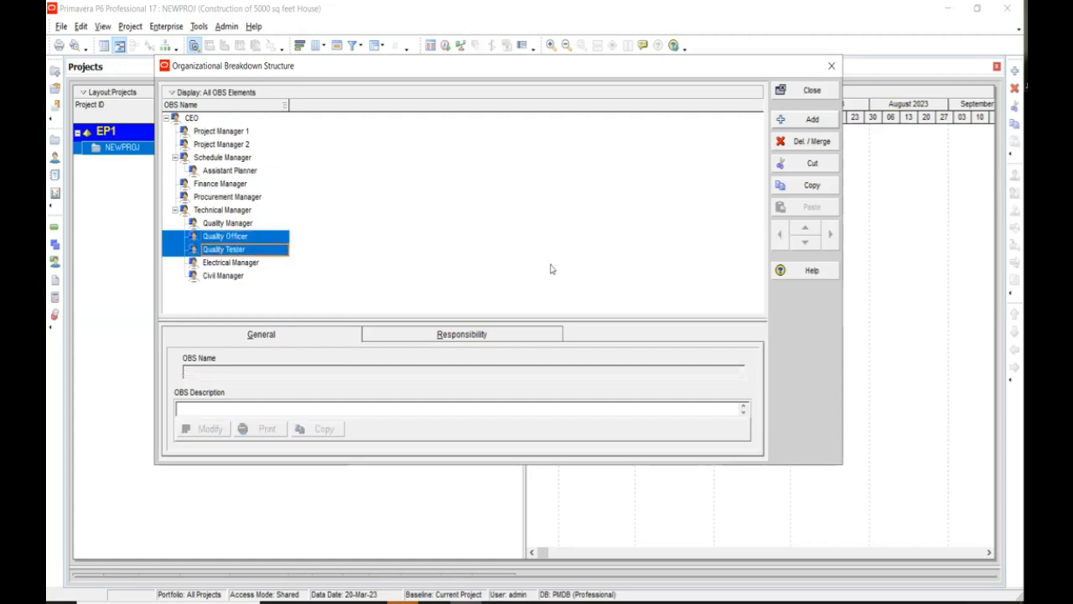
pyautogui.click(285, 240)
pyautogui.click(830, 235)
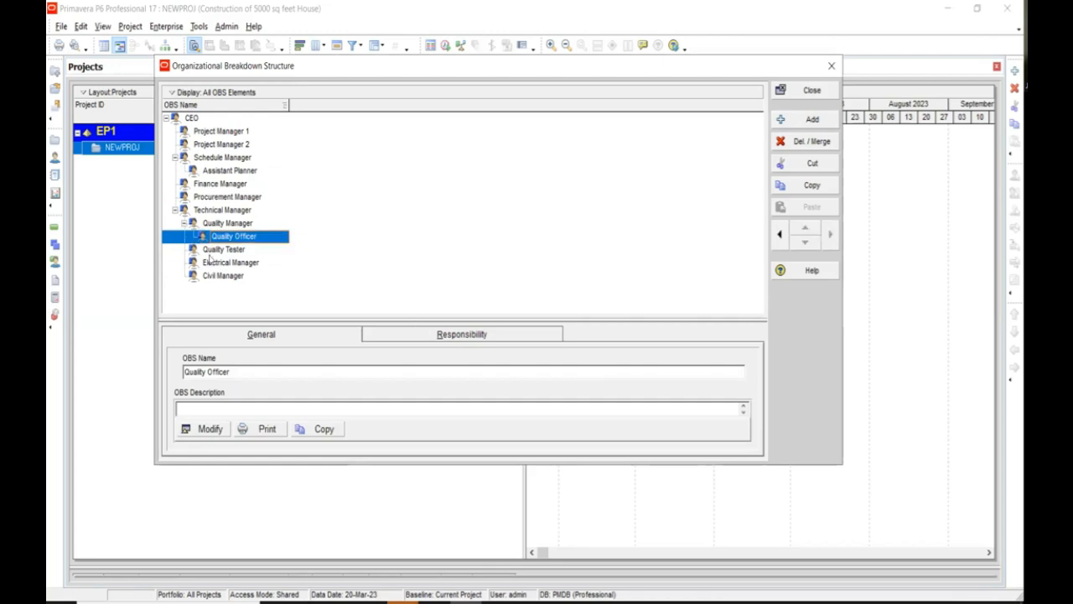
pyautogui.click(214, 250)
pyautogui.click(830, 234)
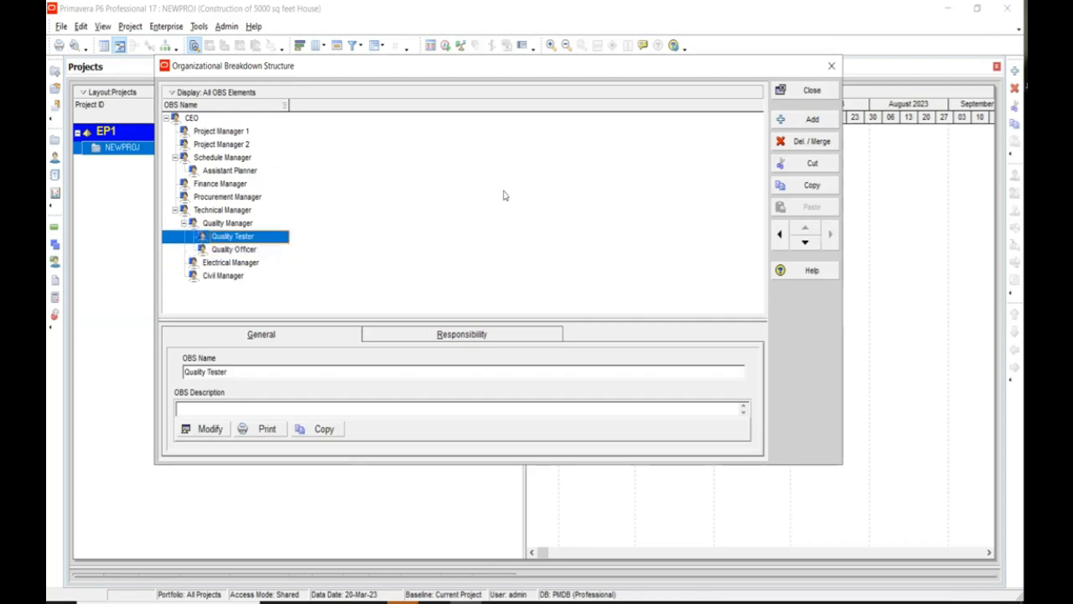
pyautogui.click(185, 224)
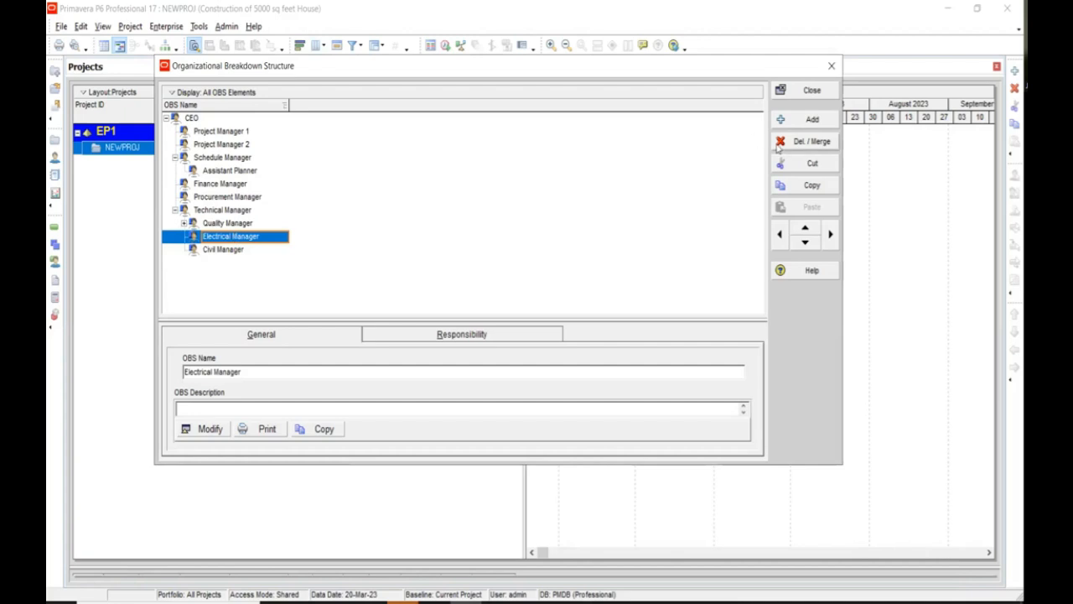
# Step: Add Electrical Engineer and Assoicate Electrical Engineer as new OBS elements directly below Electrical Manager
pyautogui.click(790, 123)
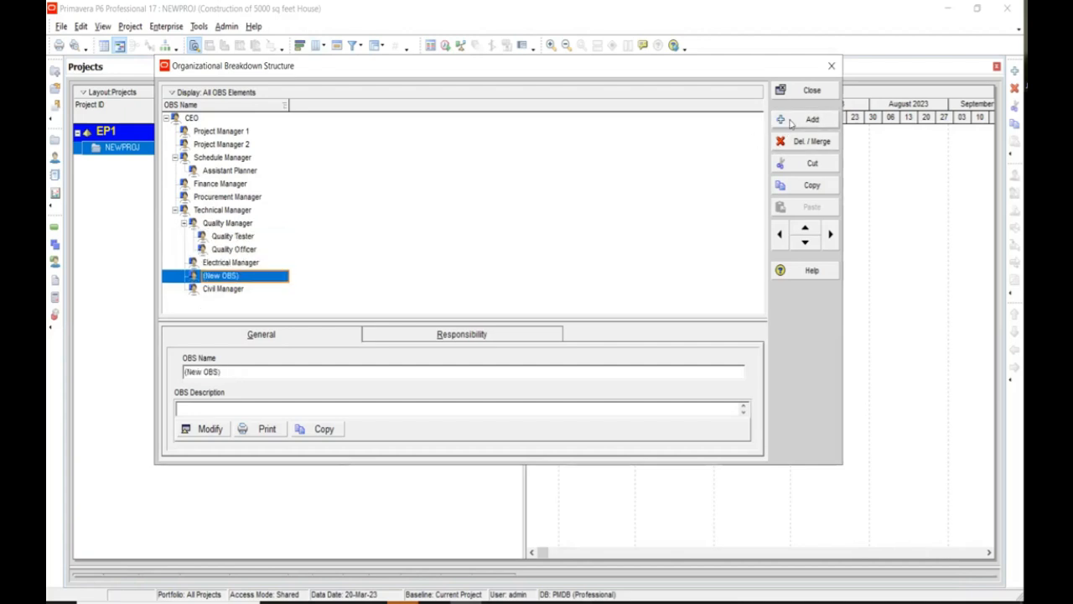
pyautogui.write('Electric')
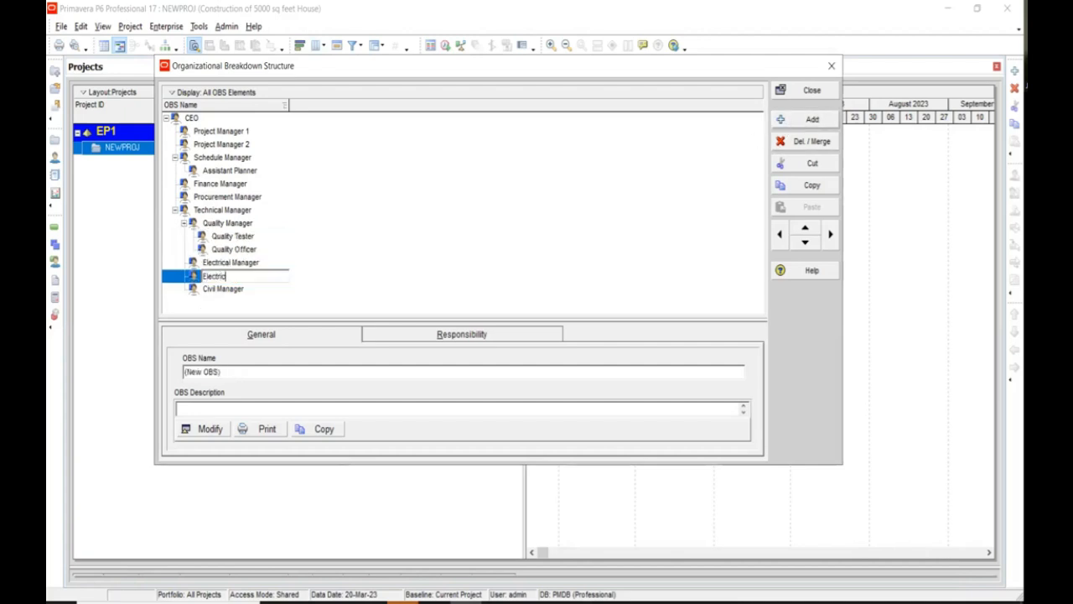
pyautogui.write('al Engineer')
pyautogui.click(811, 120)
pyautogui.write('Associate Electrical')
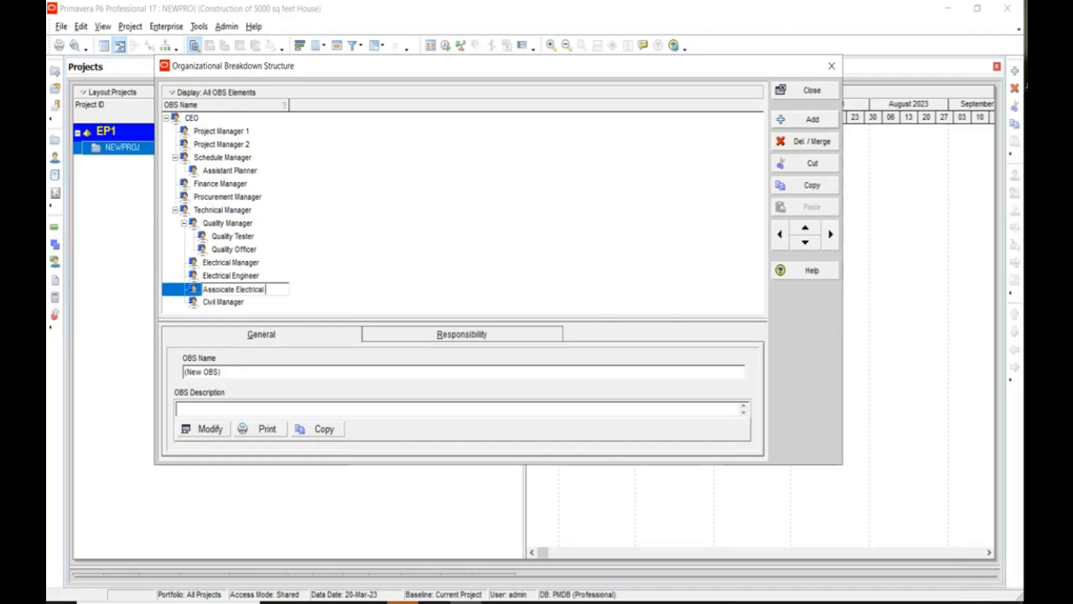
pyautogui.write(' Engineer')
pyautogui.press('Return')
# Step: Indent Electrical Engineer and Assoicate Electrical Engineer one level under Electrical Manager, and collapse that branch
pyautogui.press('Up')
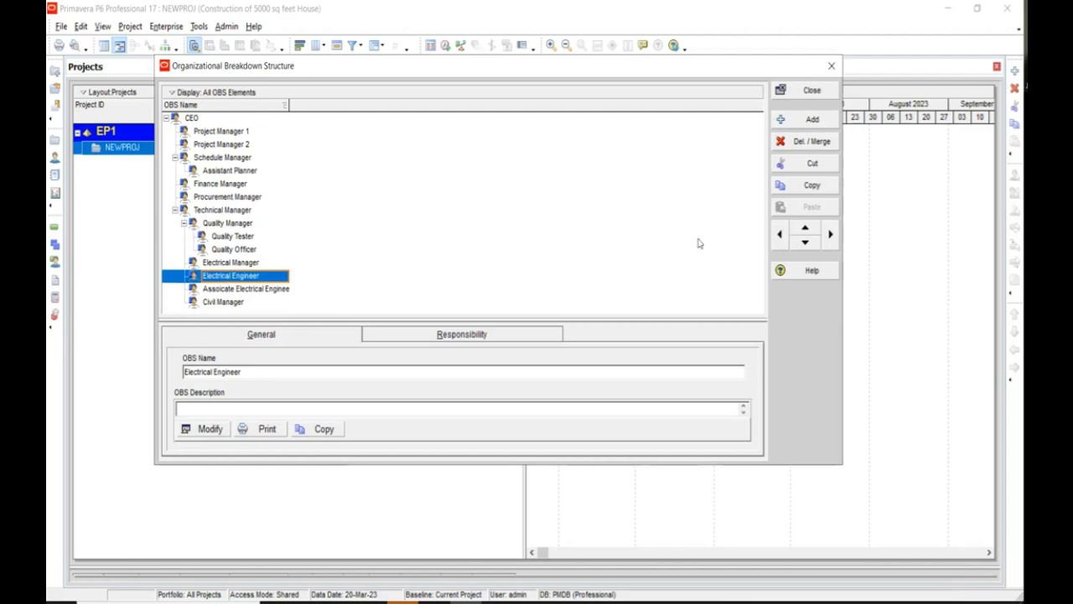
pyautogui.click(830, 234)
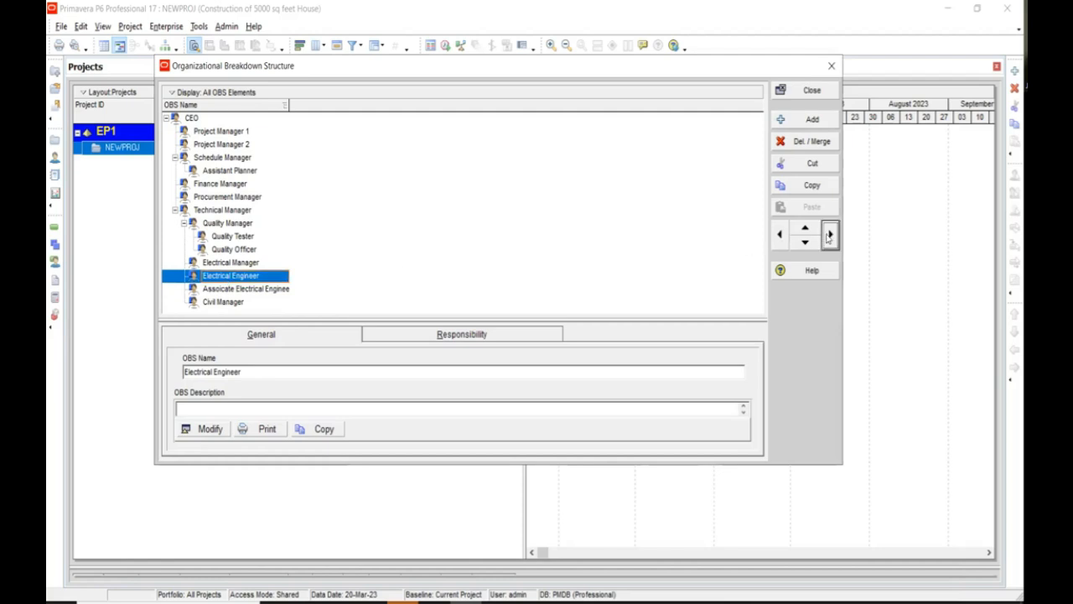
pyautogui.click(241, 289)
pyautogui.click(830, 234)
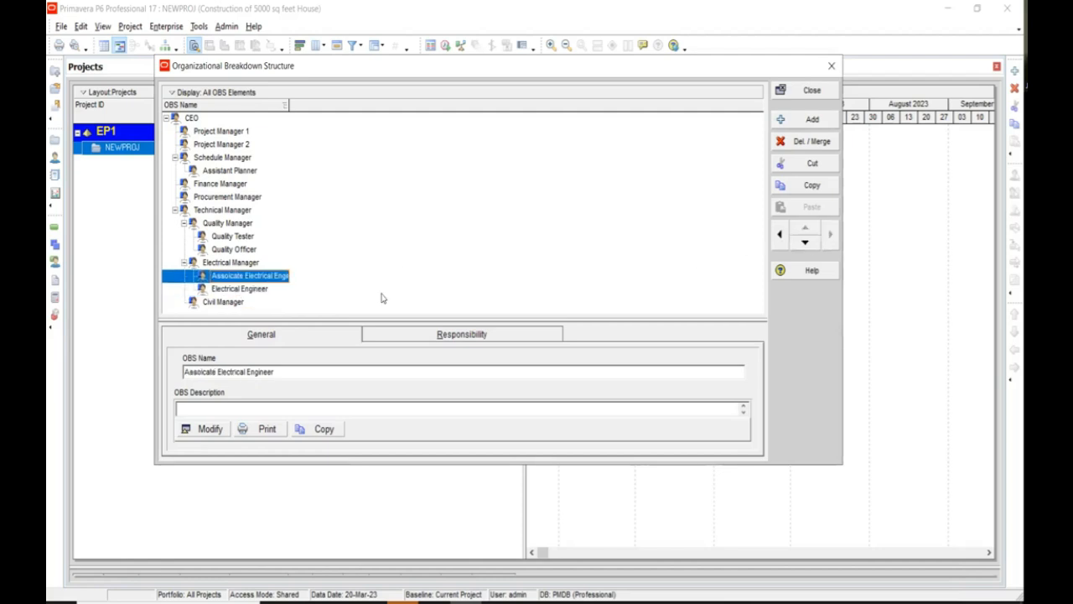
pyautogui.click(184, 263)
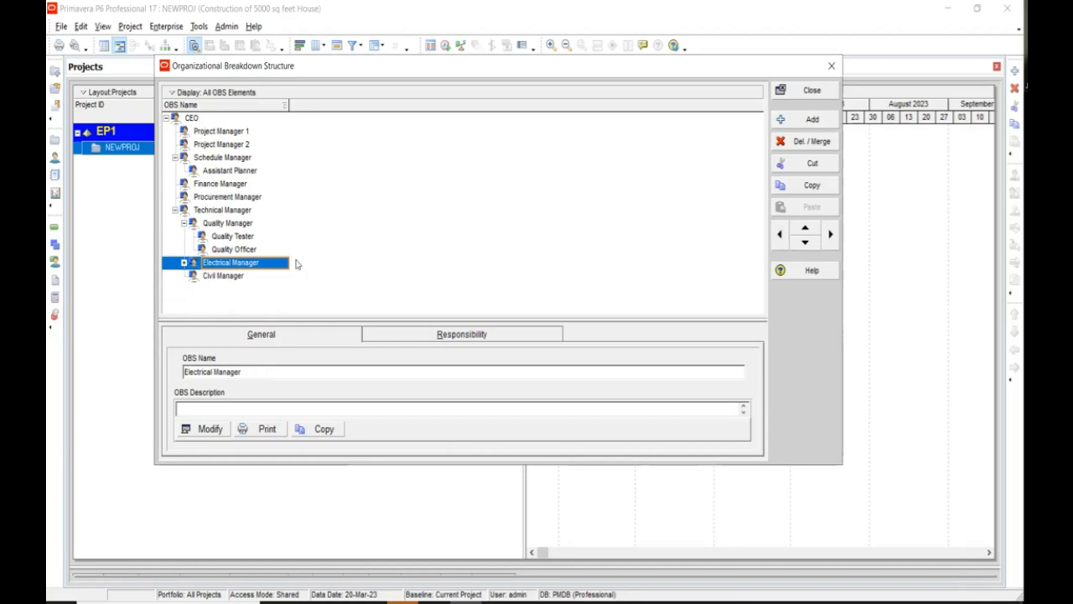
# Step: Add Civil Engineer and Associate Civil Engineer as new OBS elements directly below Civil Manager
pyautogui.click(242, 277)
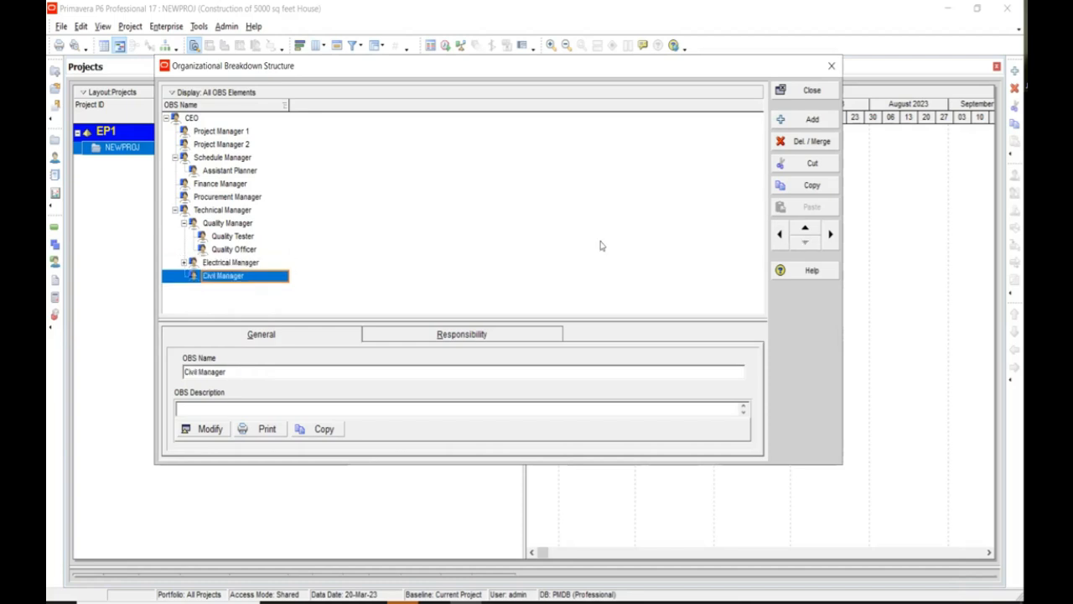
pyautogui.click(812, 119)
pyautogui.write('C')
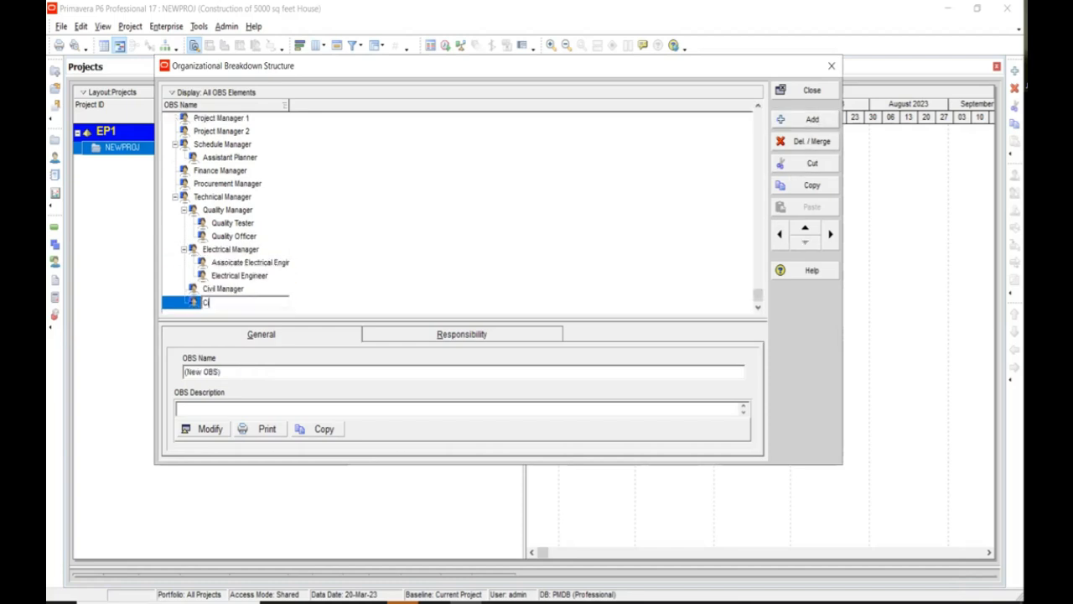
pyautogui.write('ivil Engineer')
pyautogui.click(828, 122)
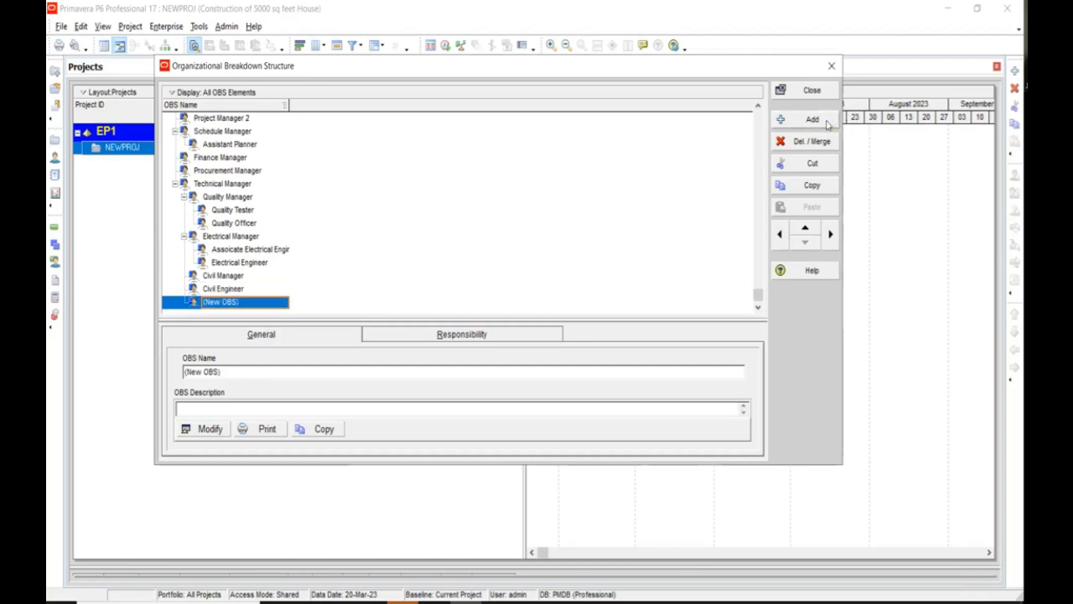
pyautogui.write('Associate ')
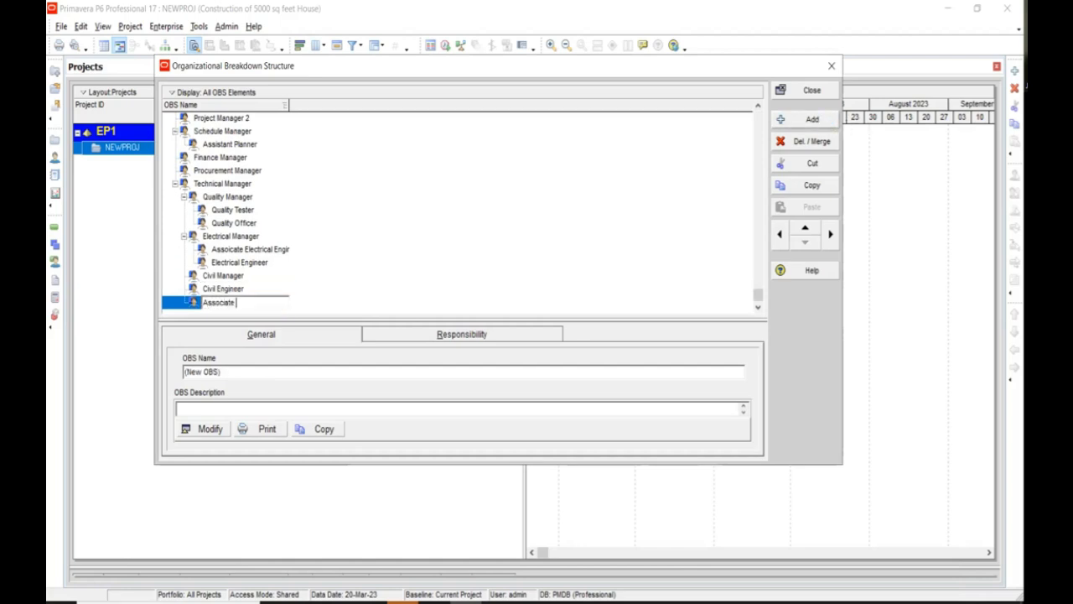
pyautogui.write('Civil Engineer')
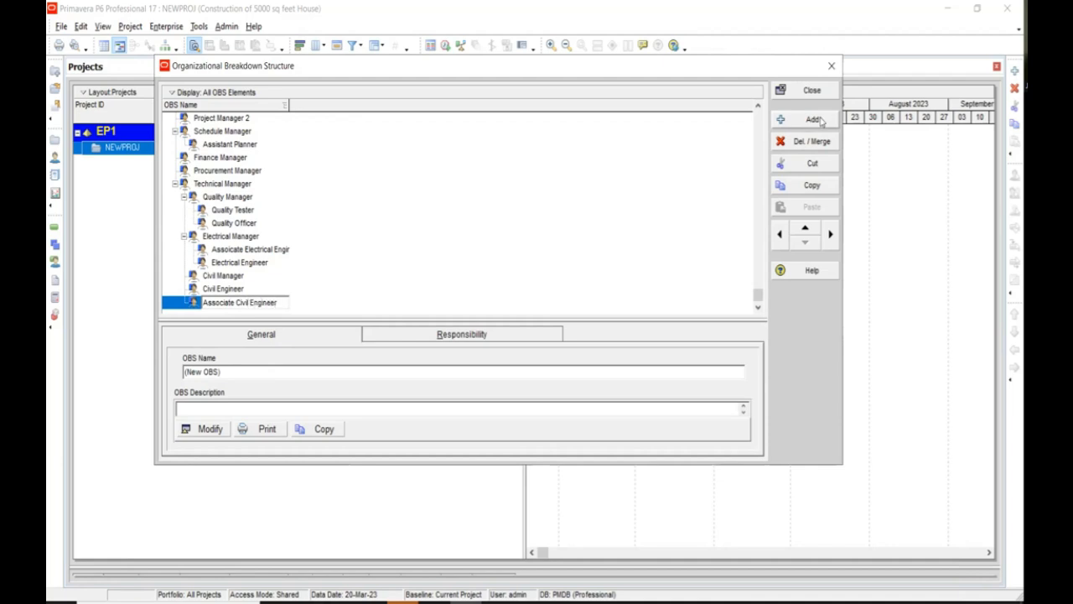
# Step: Indent Civil Engineer and Associate Civil Engineer one level under Civil Manager
pyautogui.click(249, 290)
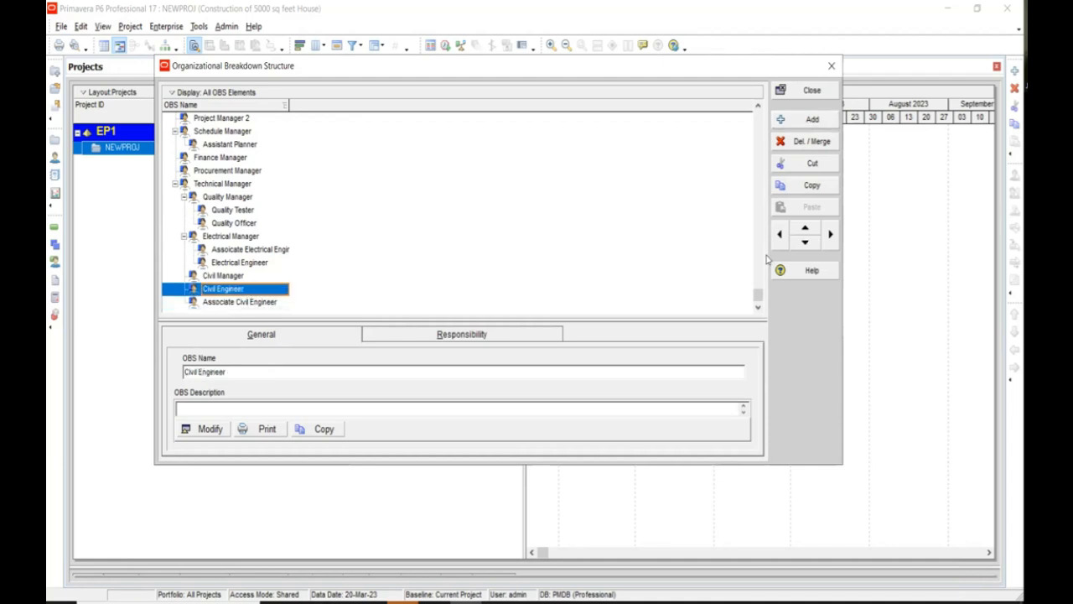
pyautogui.click(830, 236)
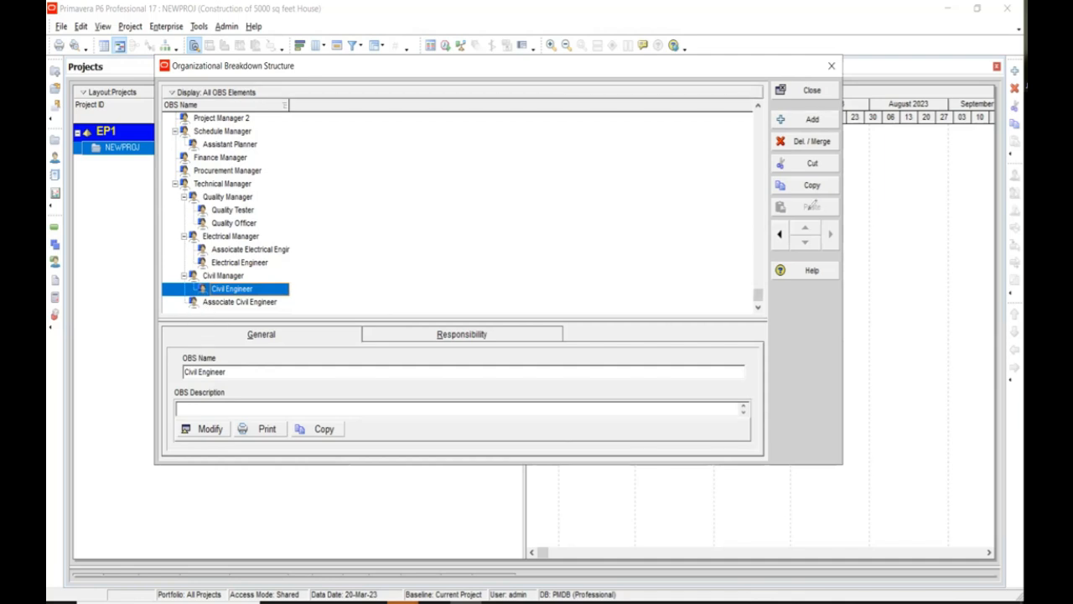
pyautogui.moveTo(771, 228); pyautogui.dragTo(758, 222)
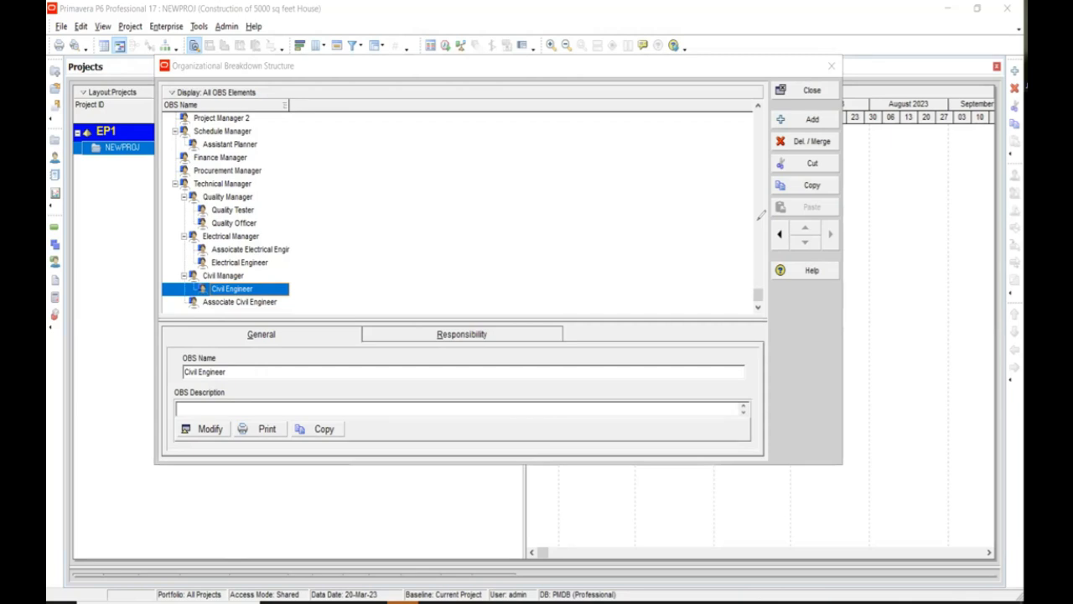
pyautogui.click(251, 291)
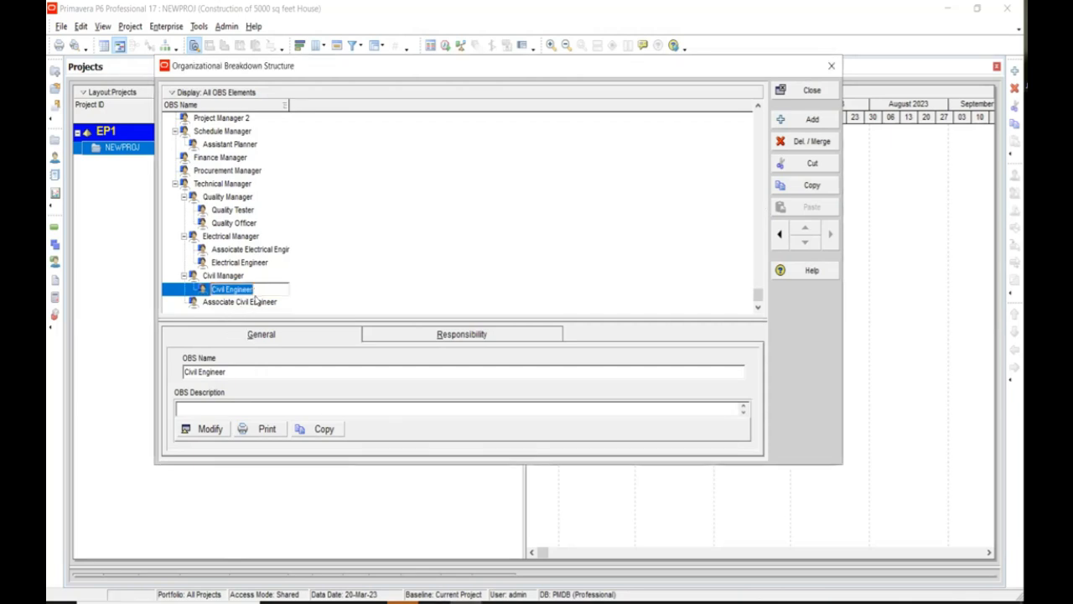
pyautogui.click(256, 301)
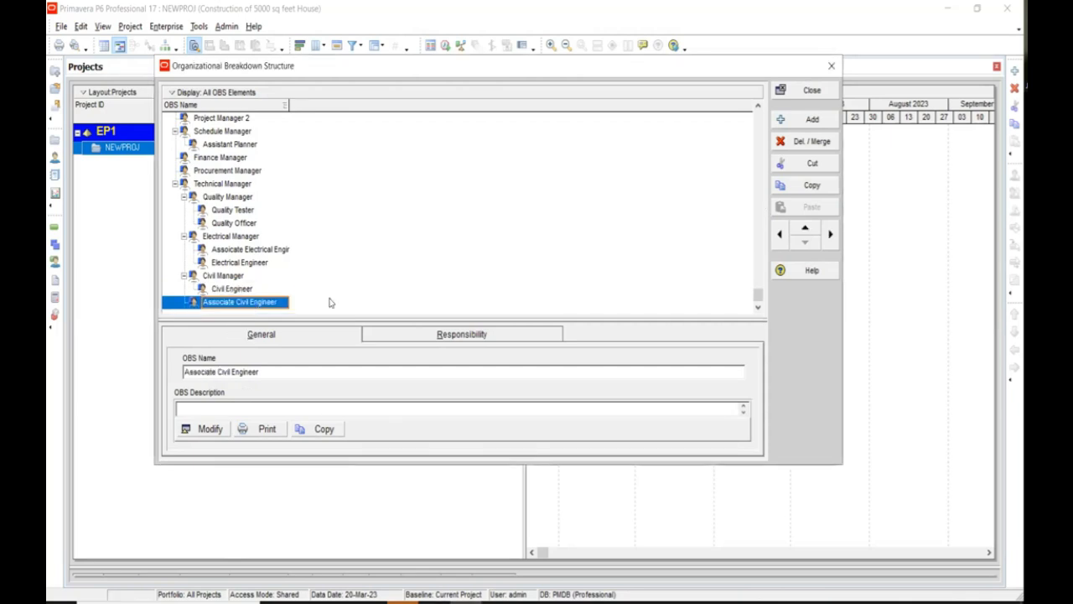
pyautogui.click(828, 236)
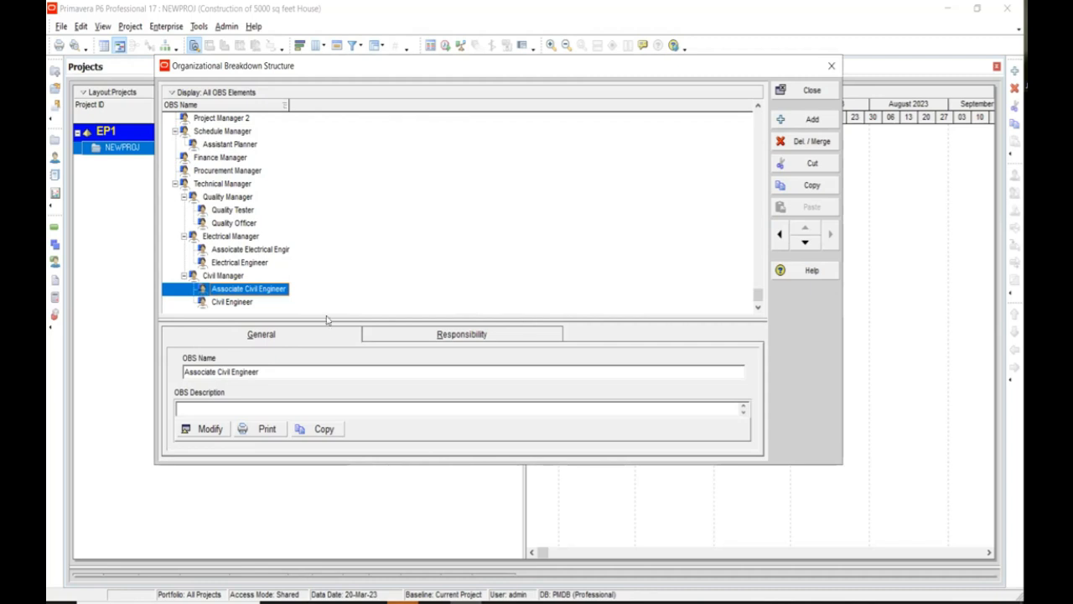
# Step: Move Associate Civil Engineer below Civil Engineer and indent it one level under Civil Engineer
pyautogui.click(225, 304)
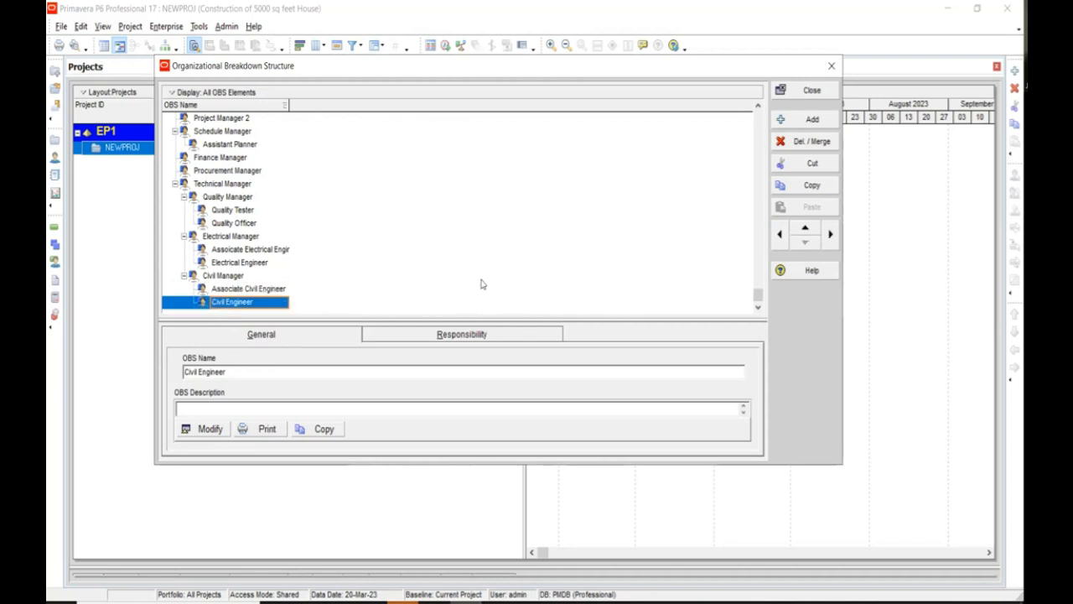
pyautogui.click(215, 288)
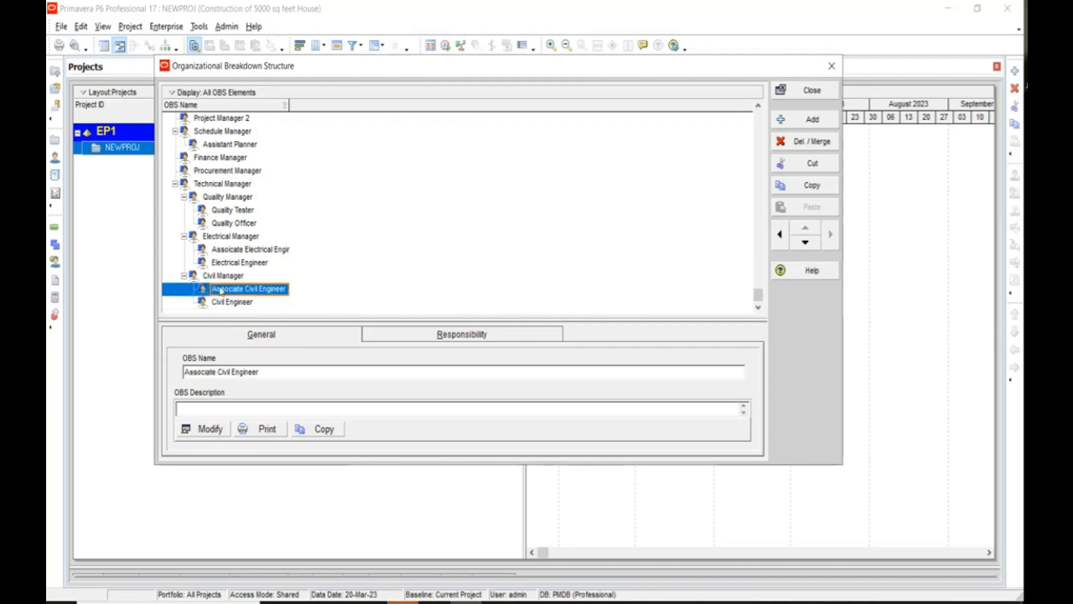
pyautogui.click(805, 243)
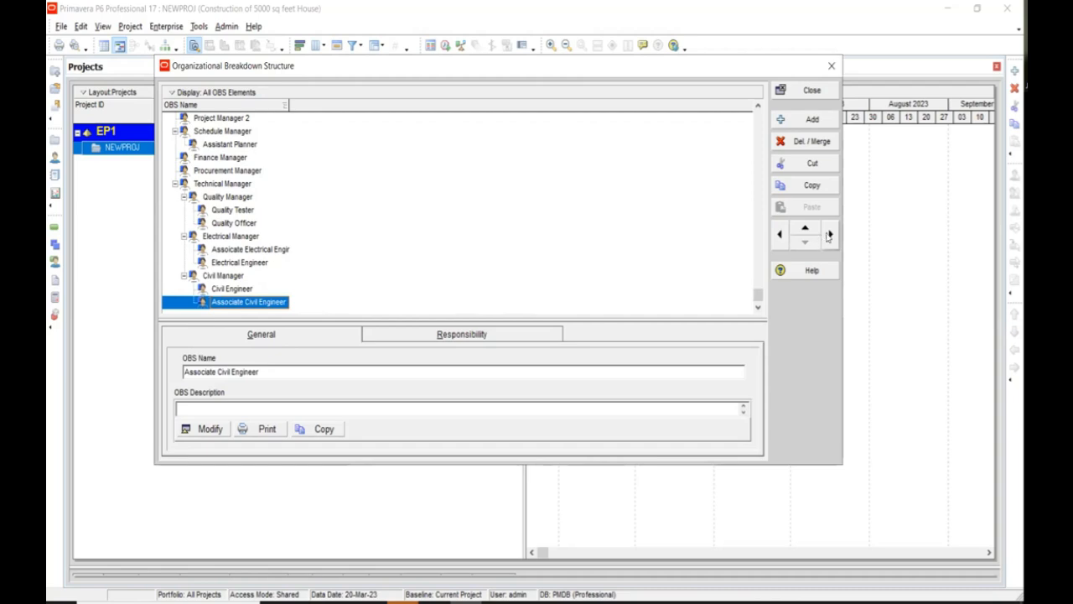
pyautogui.click(830, 234)
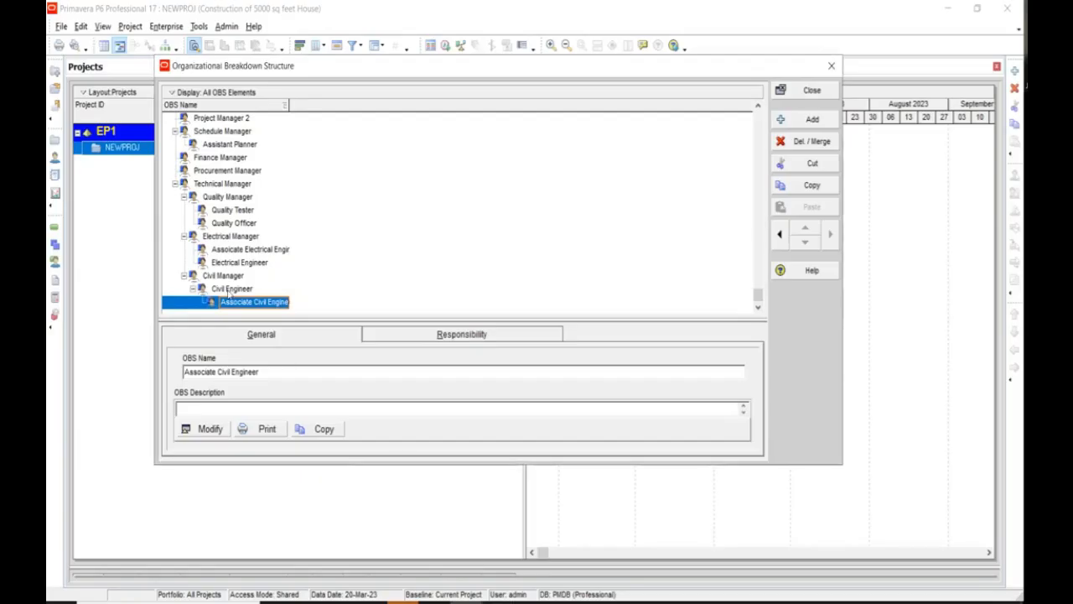
# Step: Move Assoicate Electrical Engineer below Electrical Engineer and indent it one level under Electrical Engineer
pyautogui.click(253, 250)
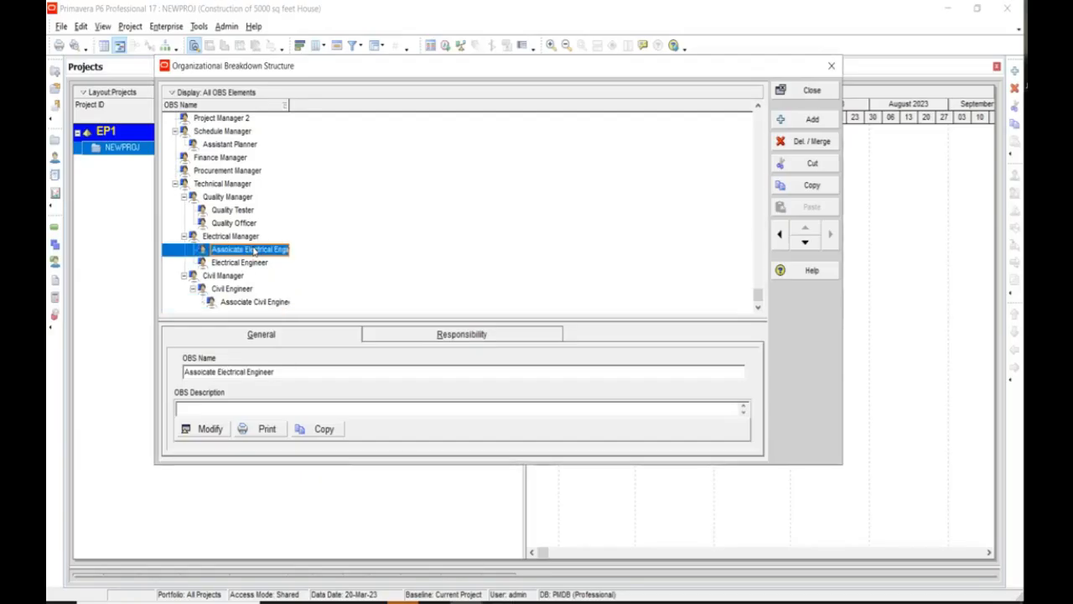
pyautogui.click(805, 241)
pyautogui.click(830, 236)
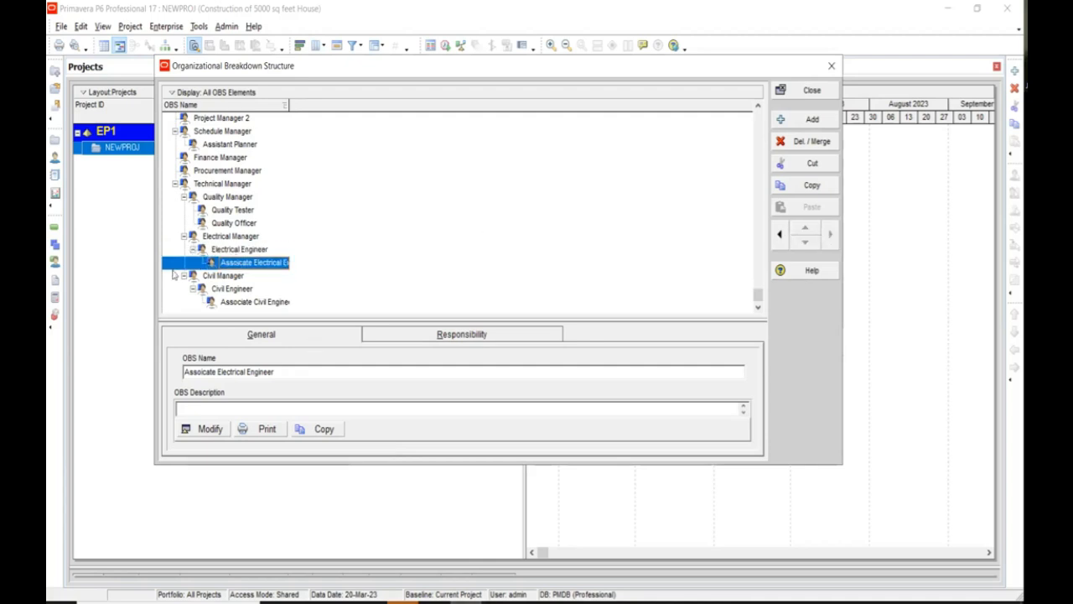
# Step: Collapse the Electrical Manager, Civil Manager, Quality Manager and Technical Manager branches of the OBS
pyautogui.click(185, 239)
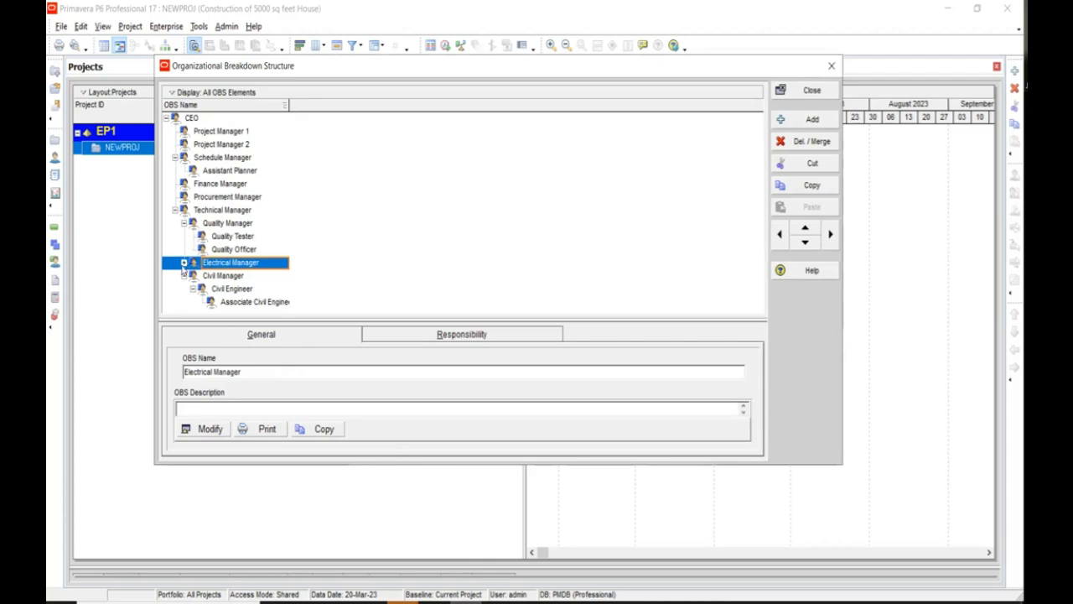
pyautogui.click(185, 278)
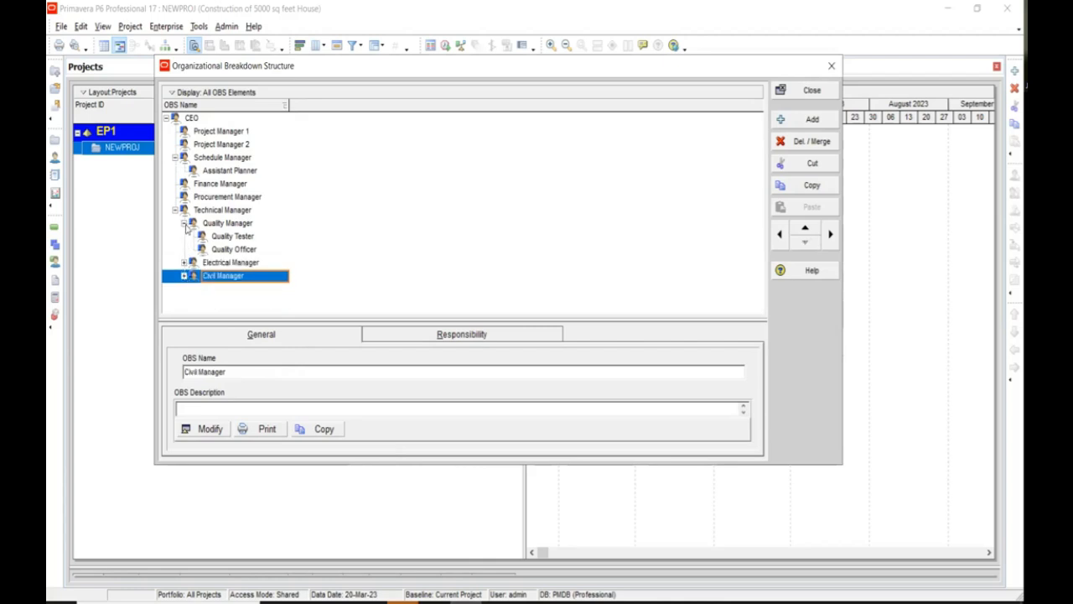
pyautogui.click(184, 223)
pyautogui.click(174, 210)
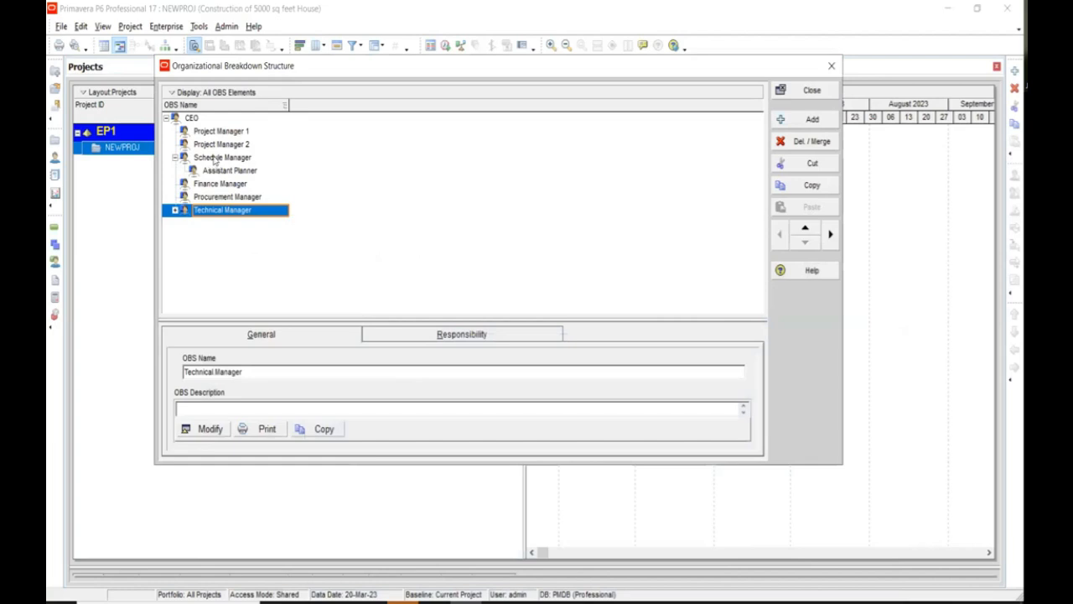
# Step: Add Procurement Officer 1 and Procurment Officer 2 as new OBS elements directly below Procurement Manager
pyautogui.click(241, 197)
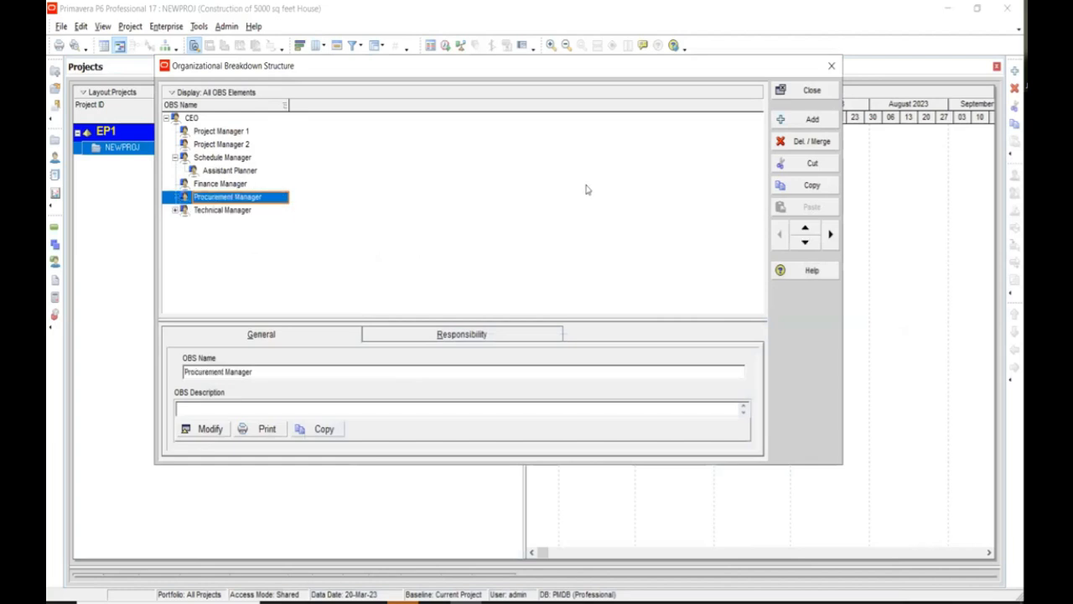
pyautogui.click(781, 122)
pyautogui.write('Proc')
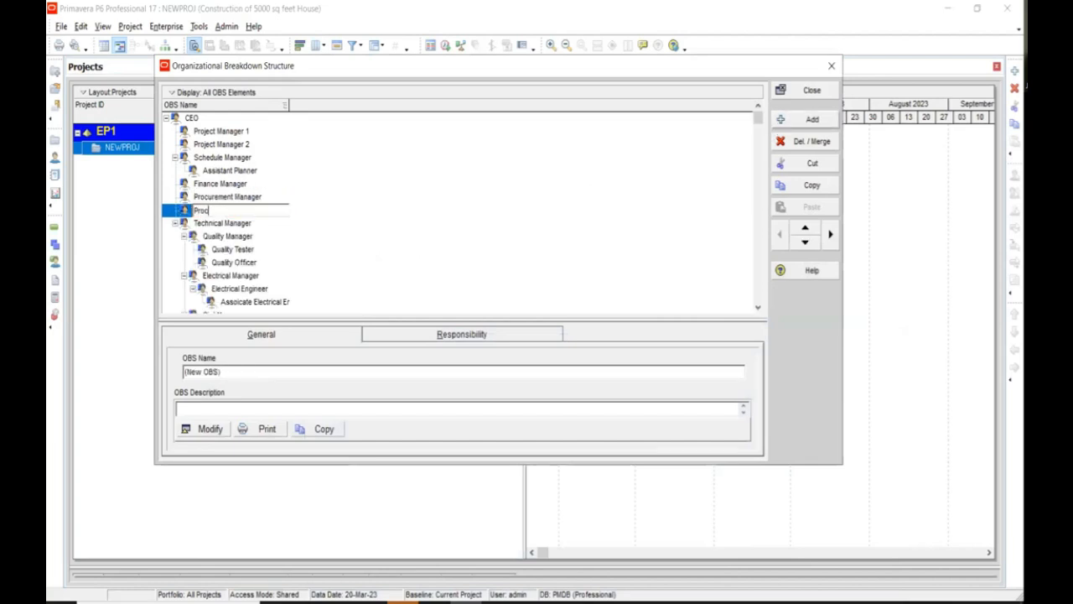
pyautogui.write('urement Officer 1')
pyautogui.press('Insert')
pyautogui.write('Procurme')
pyautogui.write('en')
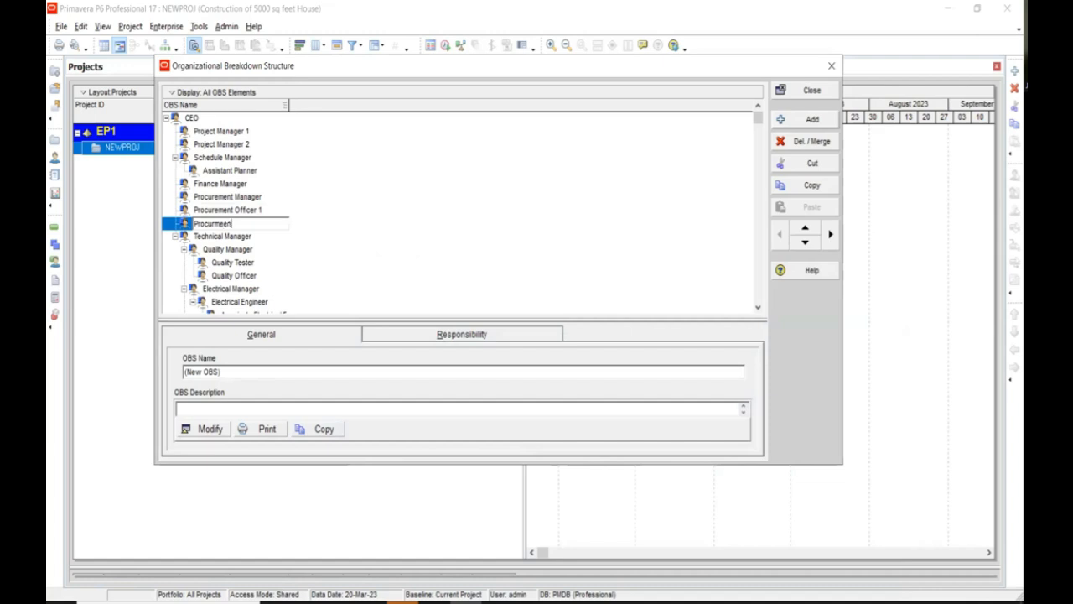
pyautogui.write('t Officer')
pyautogui.press('Left')
pyautogui.press('Left')
pyautogui.press('Left')
pyautogui.press('Left')
pyautogui.press('Left')
pyautogui.press('Left')
pyautogui.press('Return')
# Step: Indent Procurement Officer 1 and Procurment Officer 2 one level under Procurement Manager
pyautogui.click(271, 210)
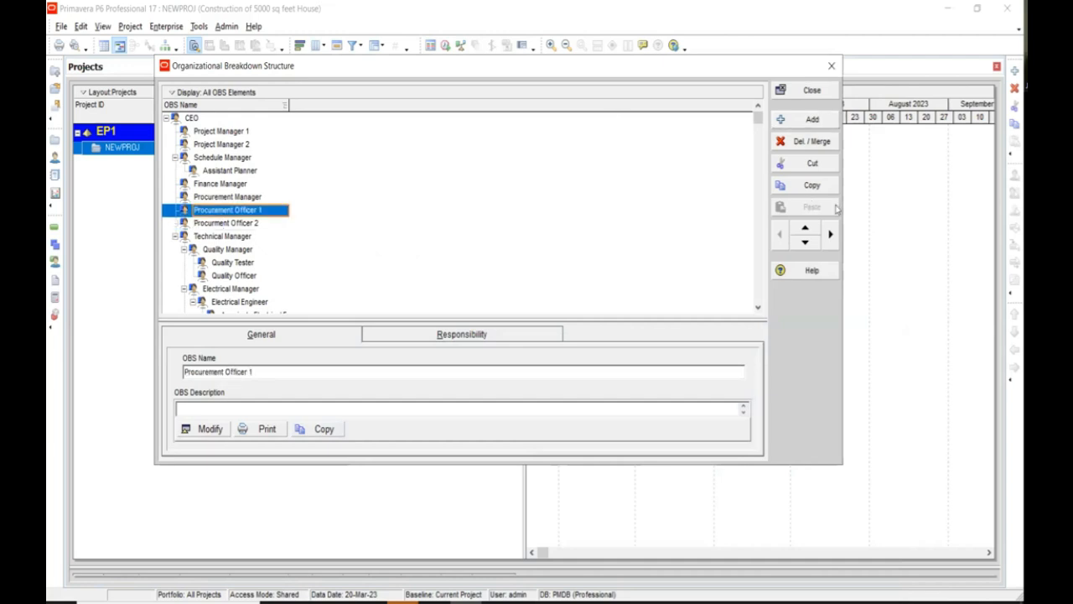
pyautogui.click(830, 234)
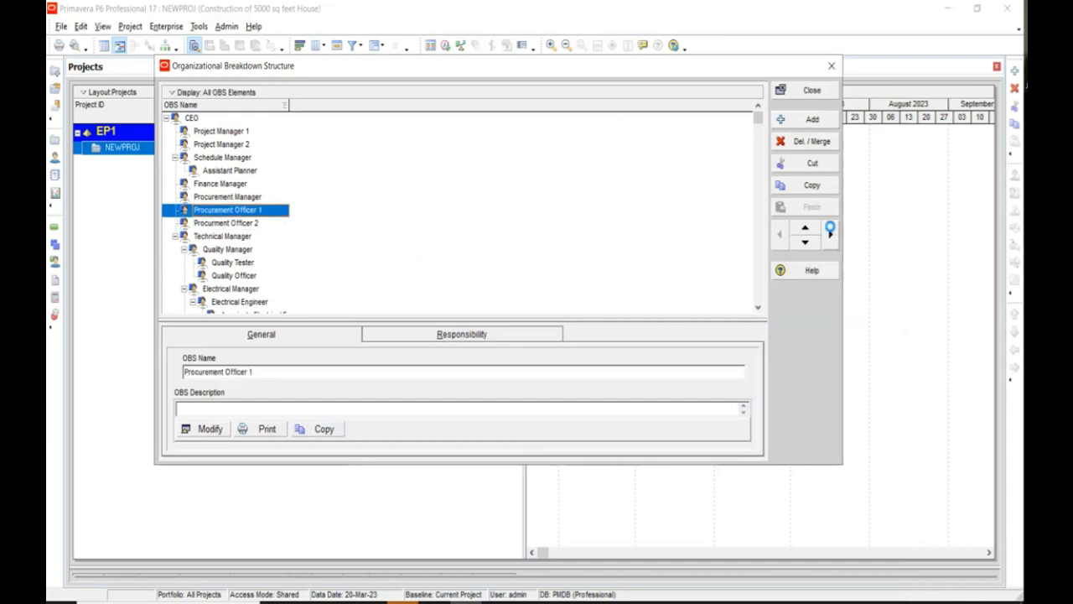
pyautogui.click(229, 223)
pyautogui.click(830, 234)
pyautogui.click(805, 227)
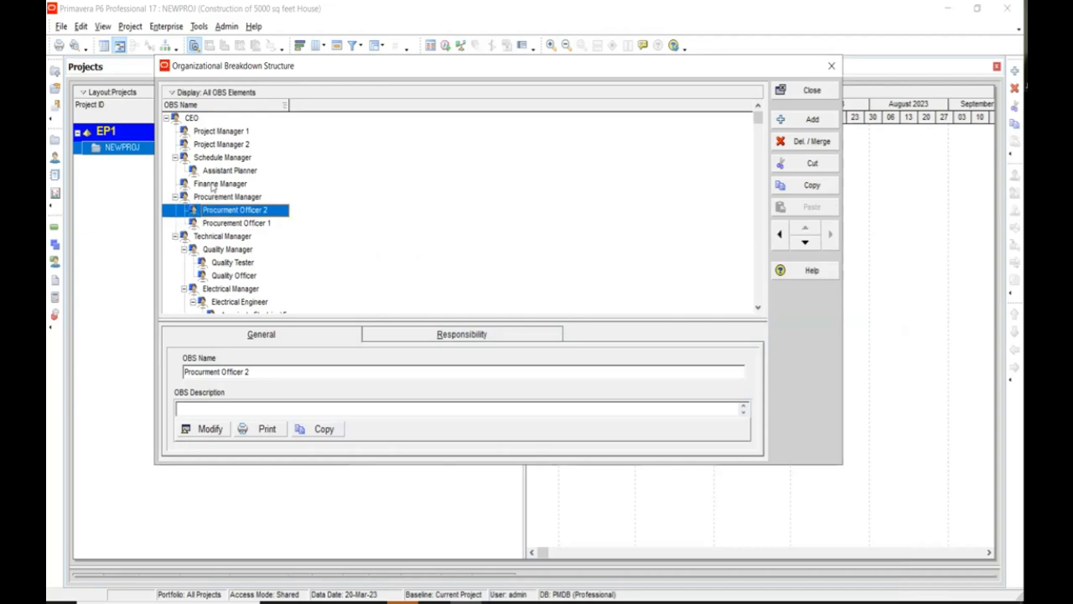
# Step: Check the finance roles in the Word company chart, and add Finance Officer 1 and Finance Officer 2 to the OBS directly below Finance Manager
pyautogui.click(498, 602)
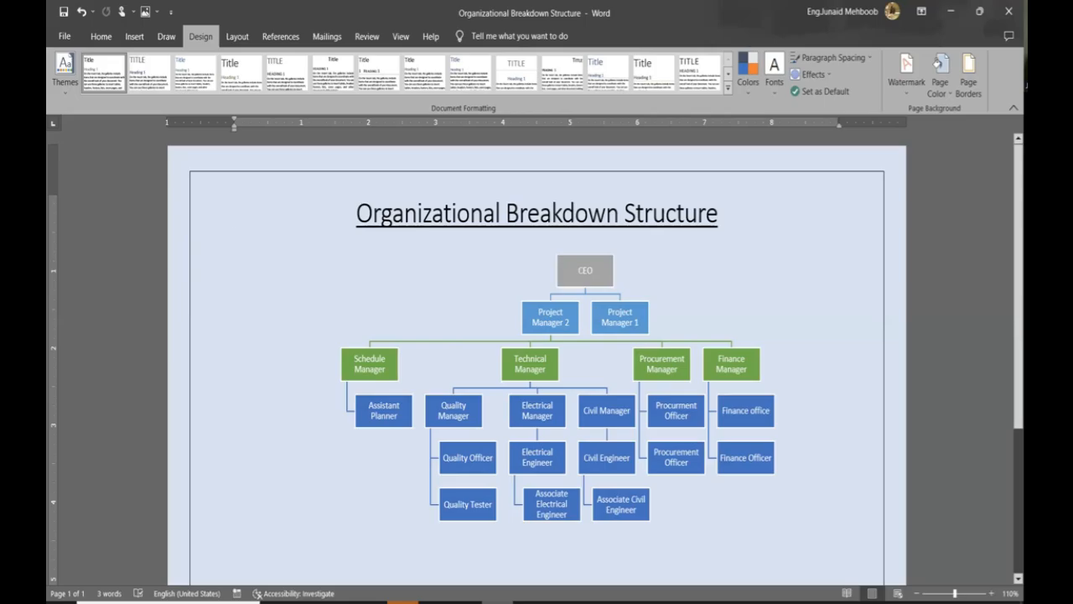
pyautogui.click(402, 602)
pyautogui.click(227, 185)
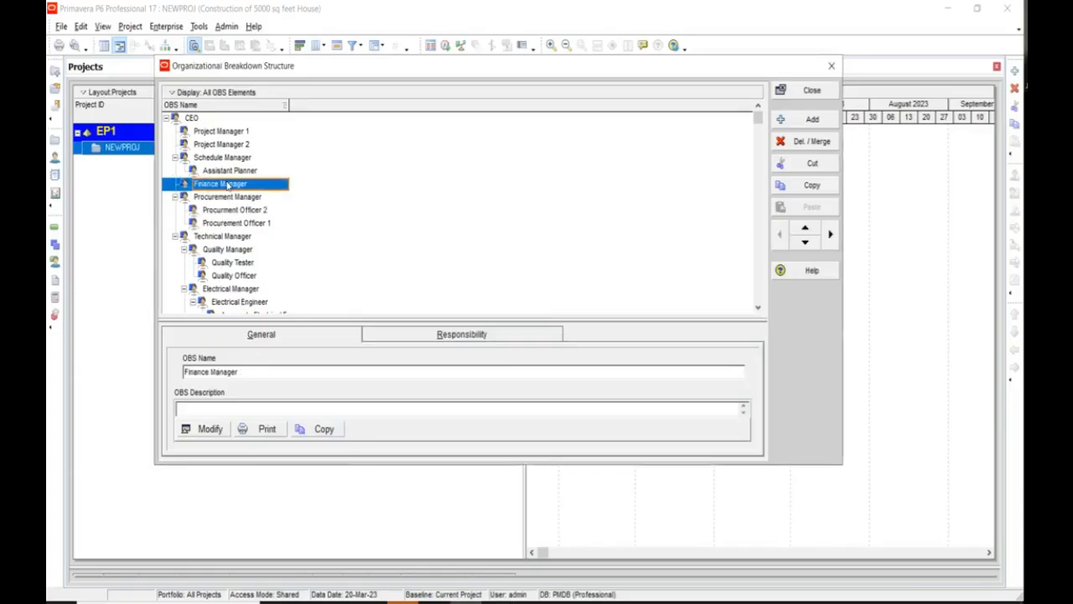
pyautogui.click(824, 125)
pyautogui.write('Finance Offic')
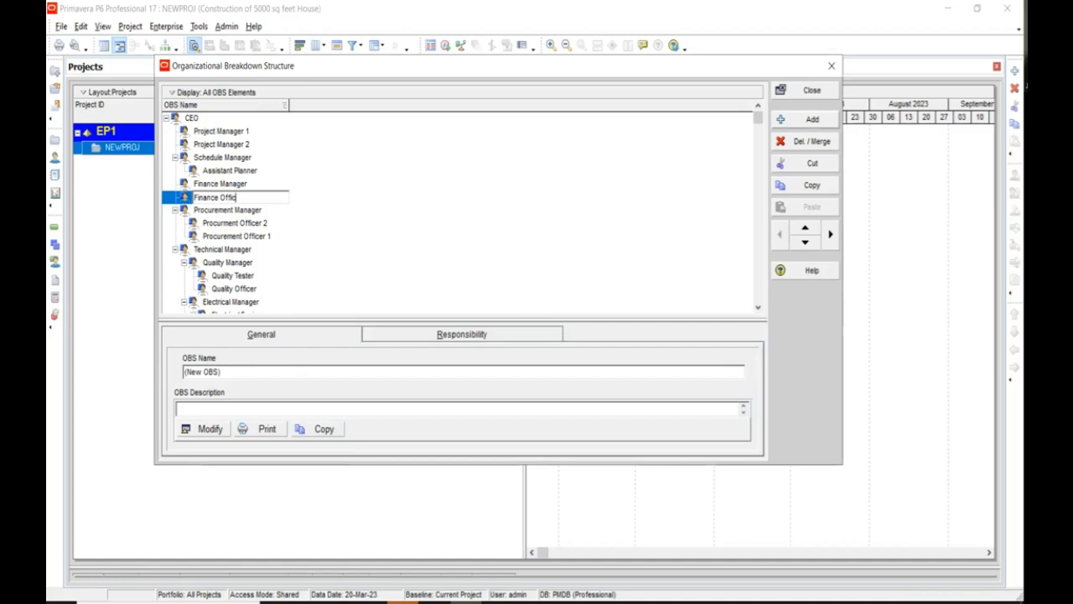
pyautogui.write('er 1')
pyautogui.press('Return')
pyautogui.click(812, 120)
pyautogui.write('Finance ')
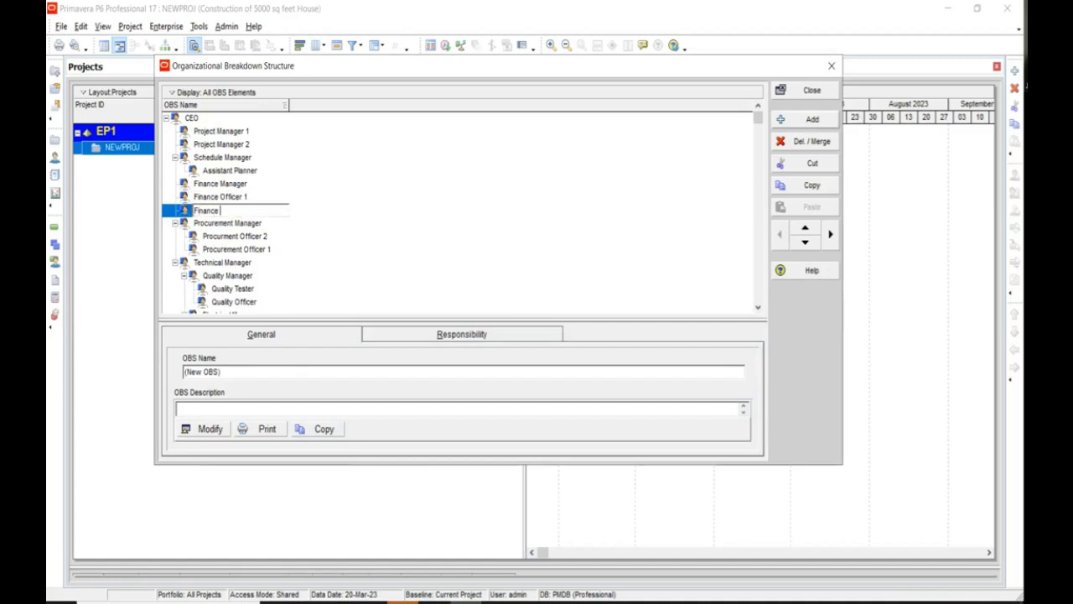
pyautogui.write('Officer 2')
pyautogui.click(254, 189)
# Step: Indent Finance Officer 1 and Finance Officer 2 one level under Finance Manager
pyautogui.click(252, 198)
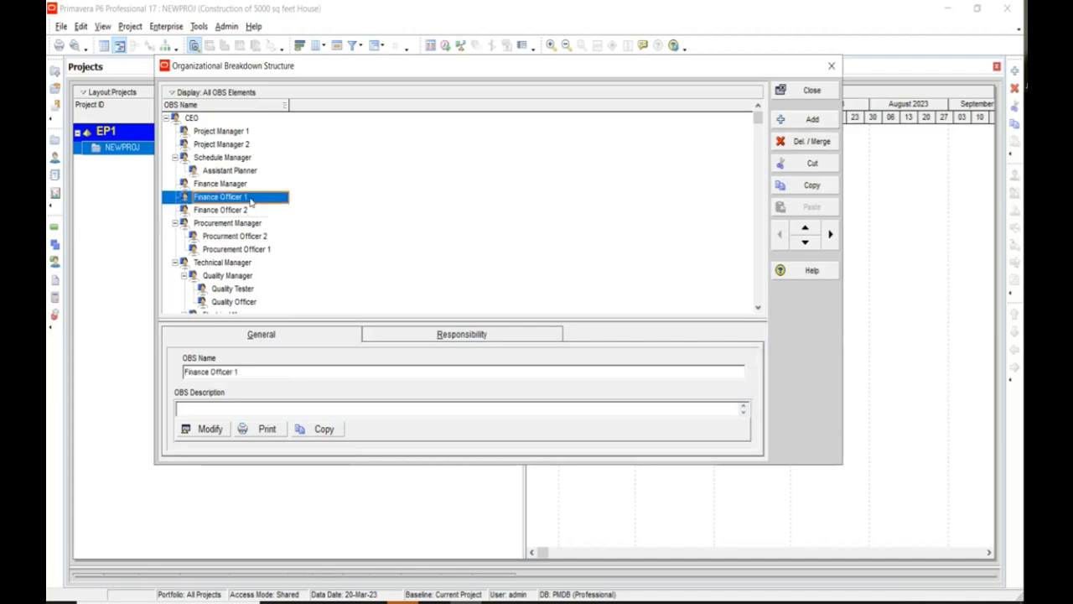
pyautogui.click(830, 235)
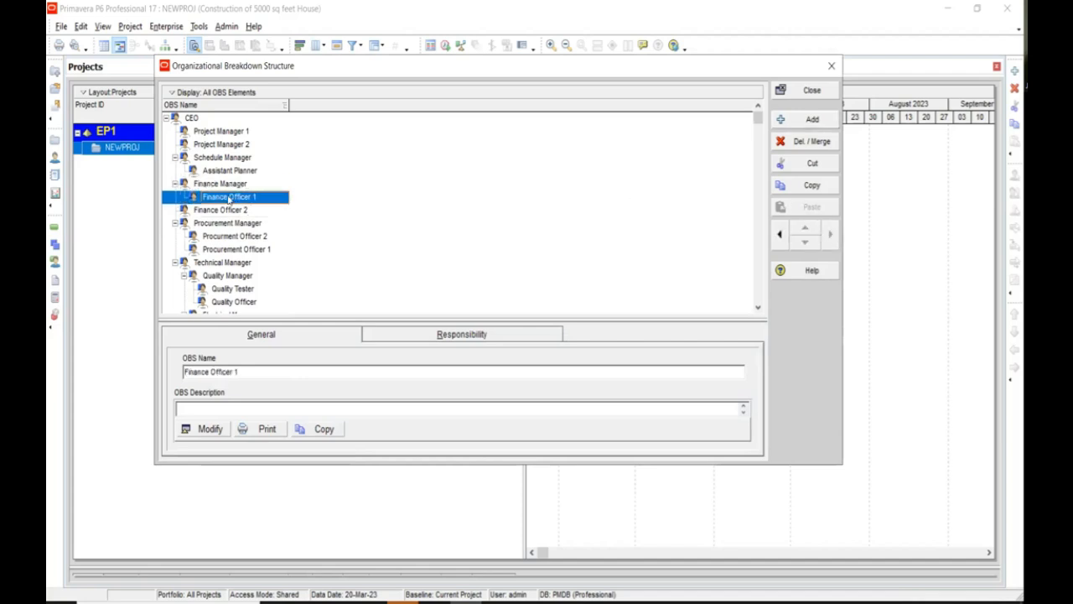
pyautogui.click(222, 210)
pyautogui.click(830, 234)
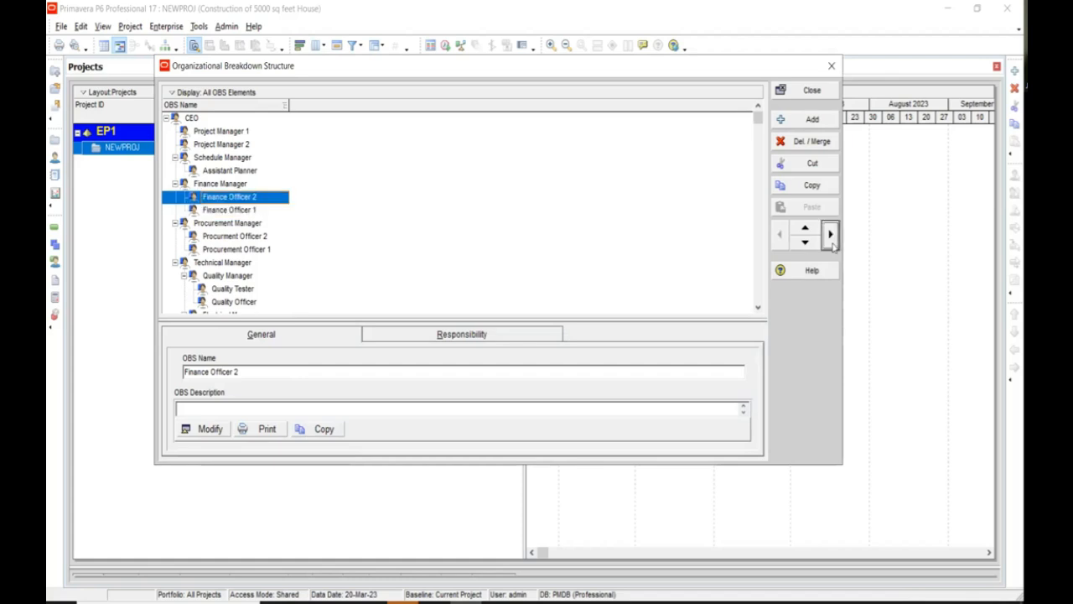
# Step: Collapse and re-expand the CEO branch, and display the OBS in chart view
pyautogui.click(167, 120)
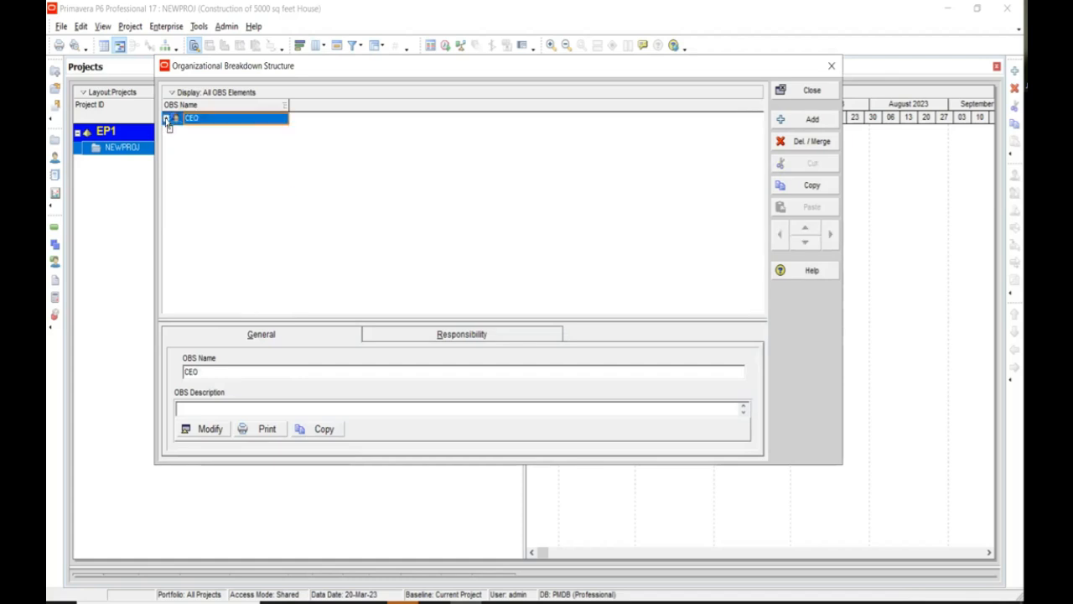
pyautogui.click(166, 120)
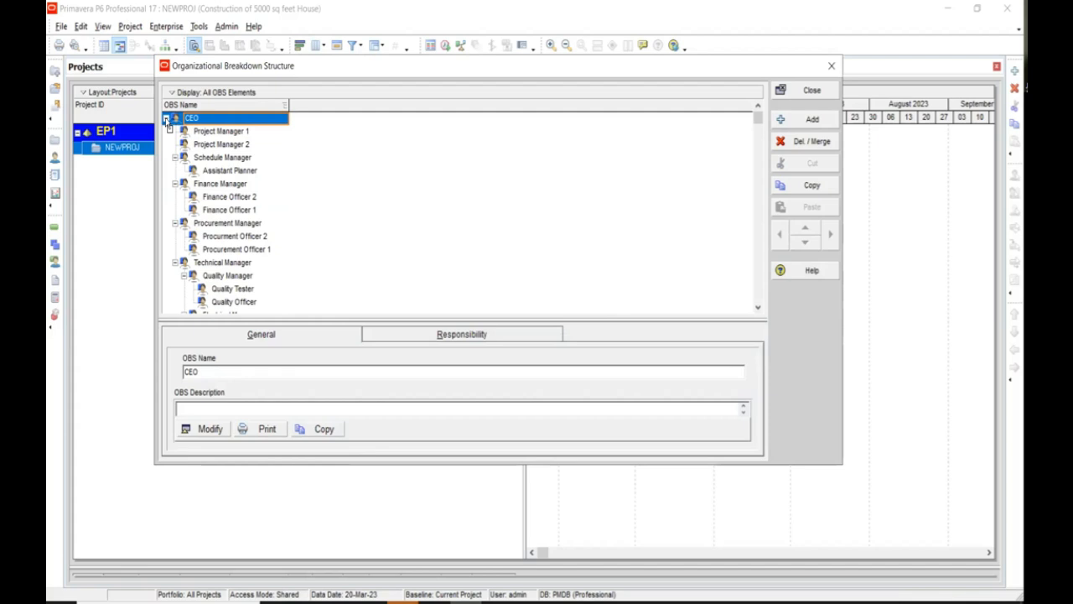
pyautogui.click(215, 93)
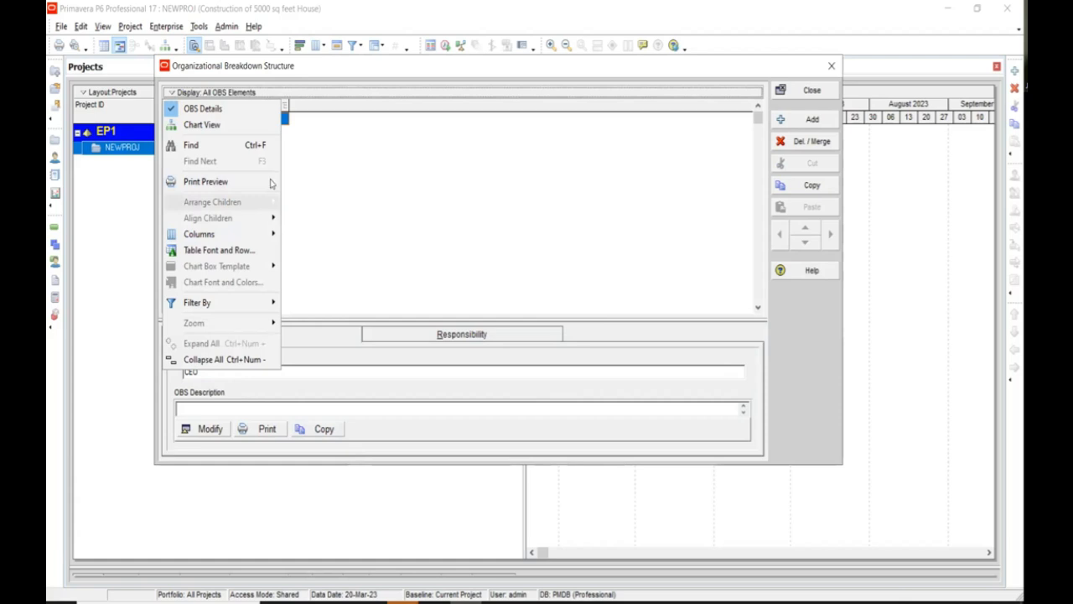
pyautogui.click(224, 124)
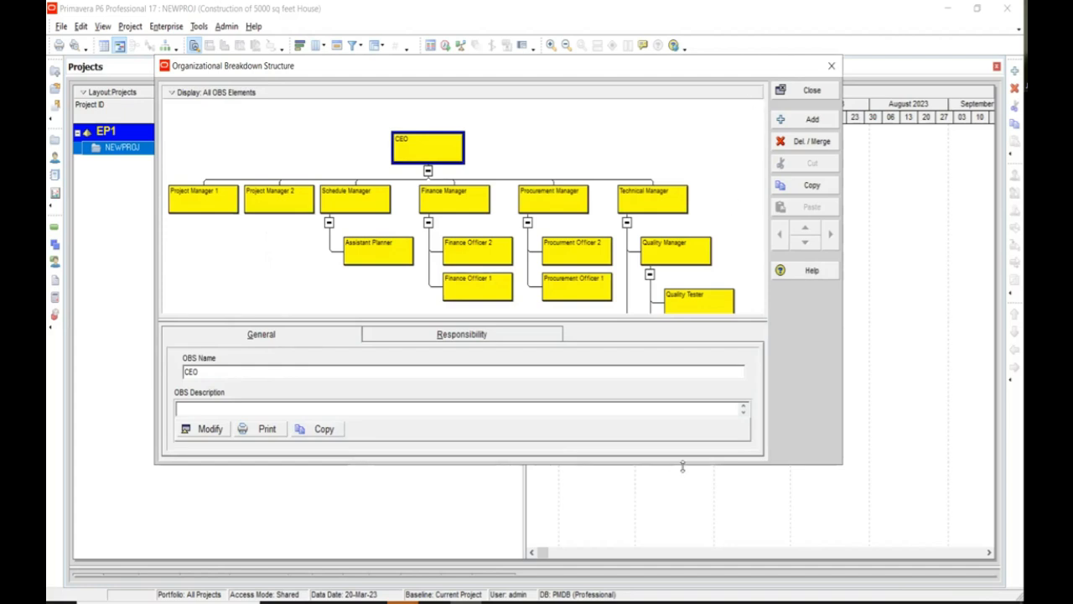
# Step: Enlarge the Organizational Breakdown Structure window and its chart area, and hide the OBS details
pyautogui.moveTo(683, 466); pyautogui.dragTo(683, 580)
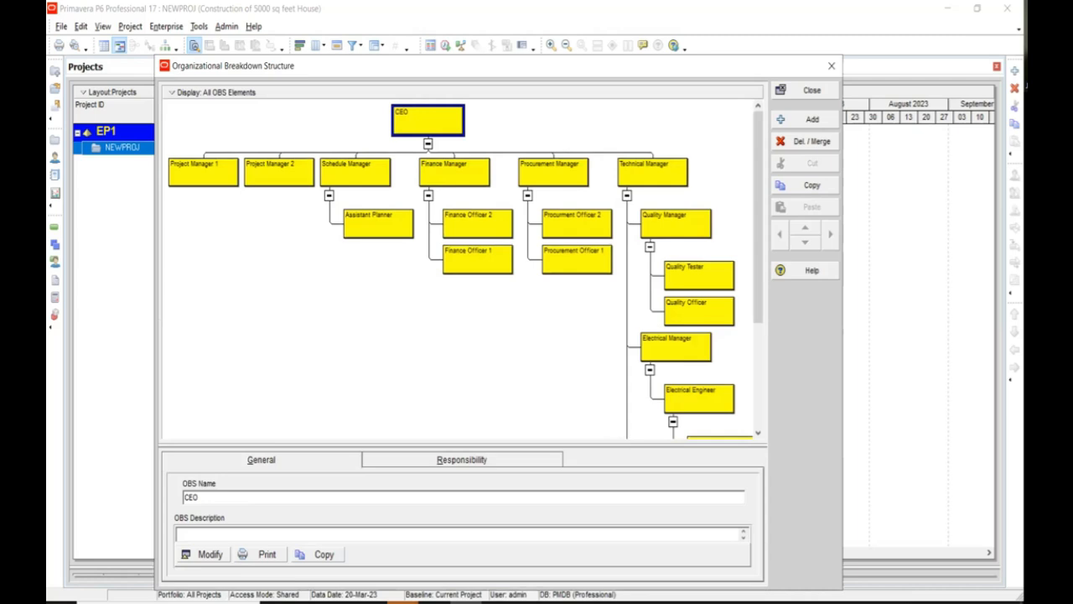
pyautogui.moveTo(604, 446); pyautogui.dragTo(604, 573)
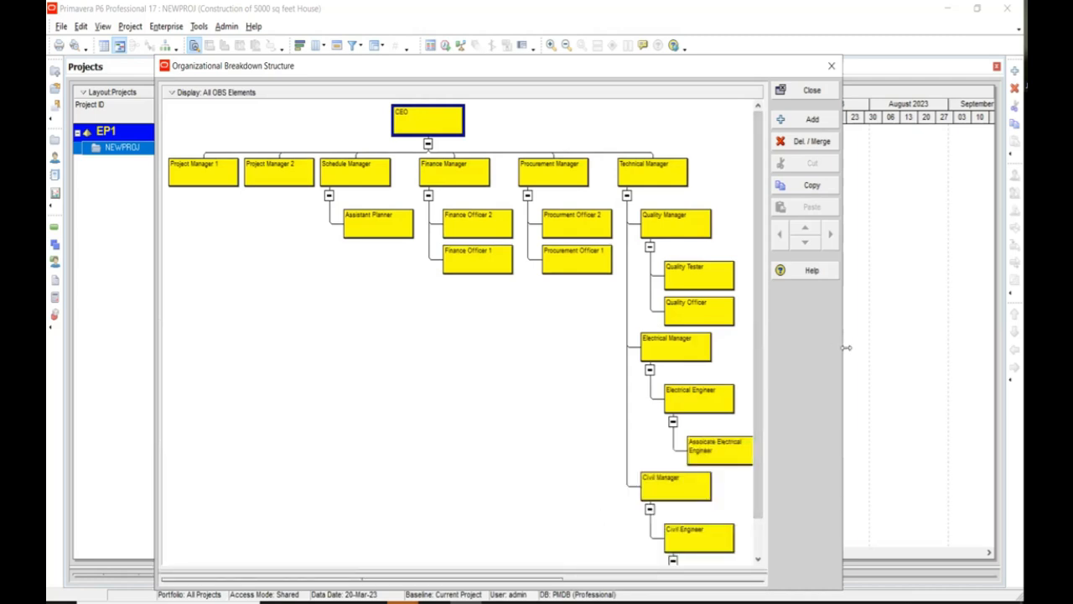
pyautogui.moveTo(847, 348); pyautogui.dragTo(1012, 321)
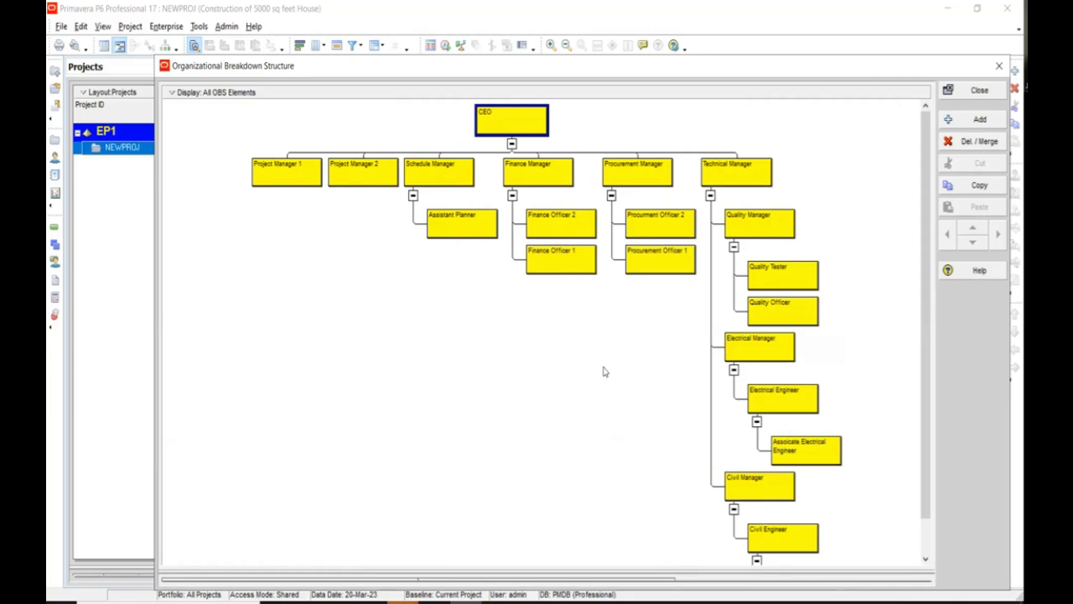
pyautogui.click(217, 95)
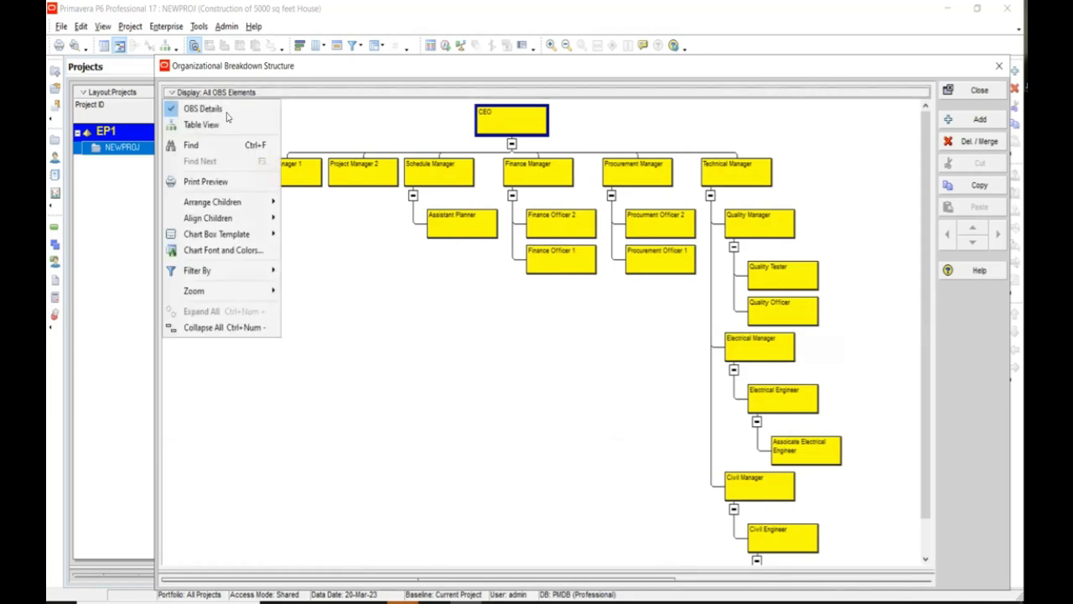
pyautogui.click(226, 111)
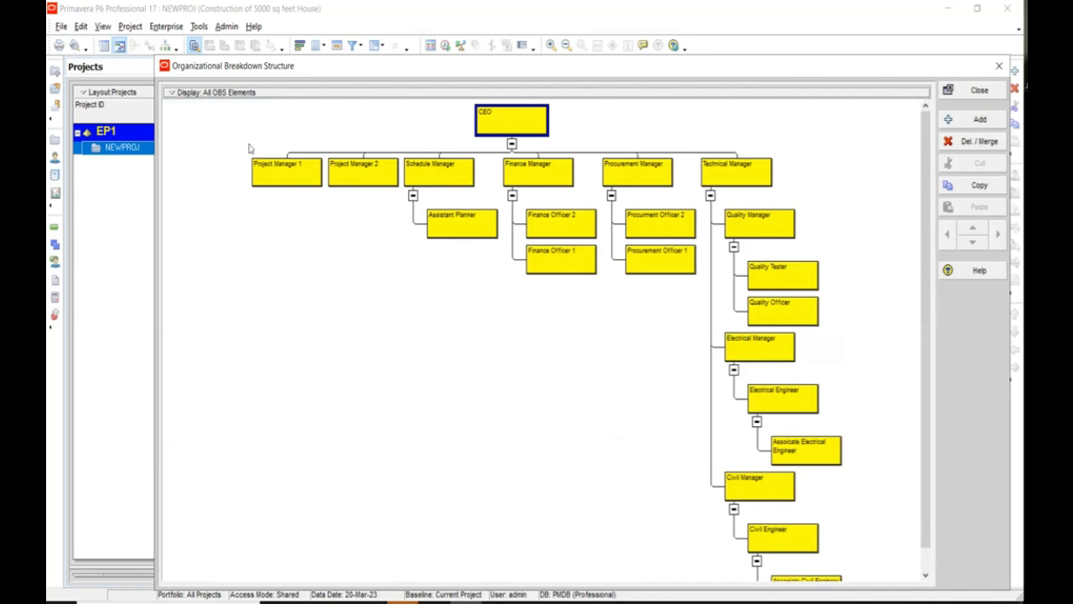
# Step: Return the OBS to table view and select Project Manager 1
pyautogui.click(222, 94)
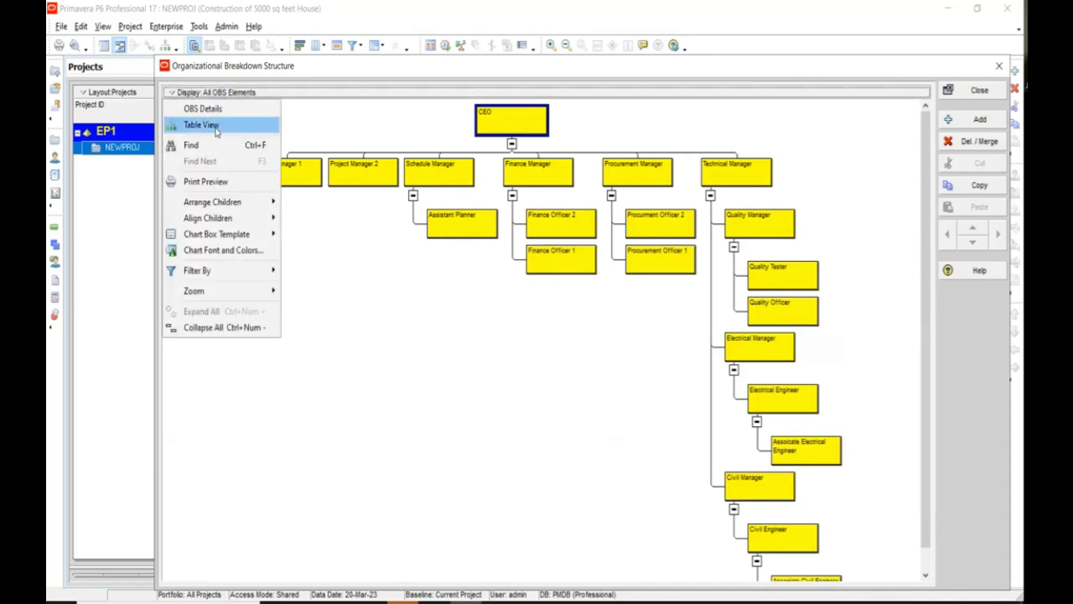
pyautogui.click(214, 126)
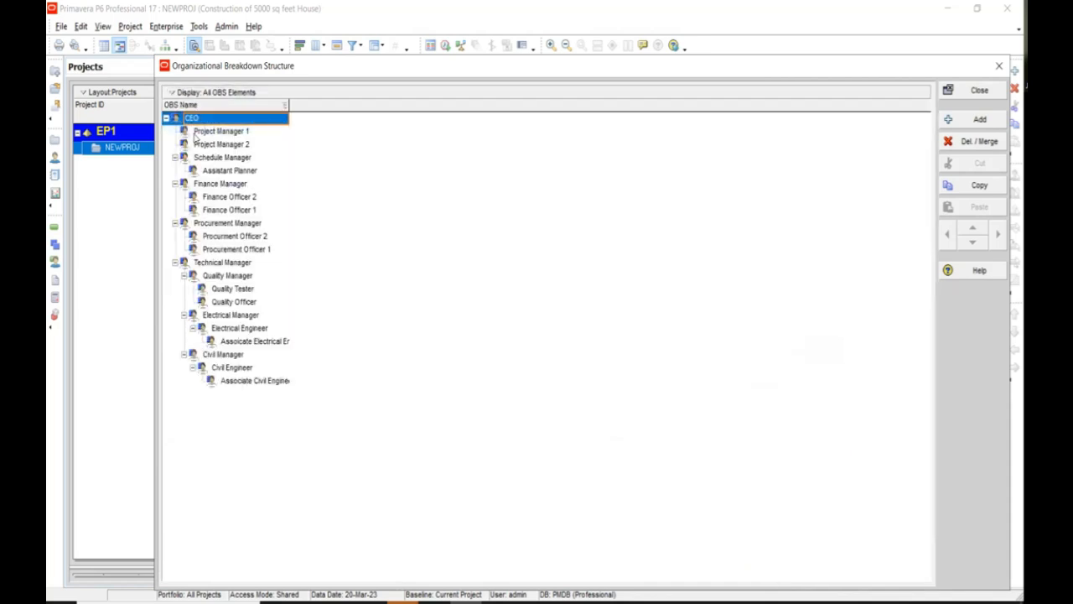
pyautogui.click(196, 134)
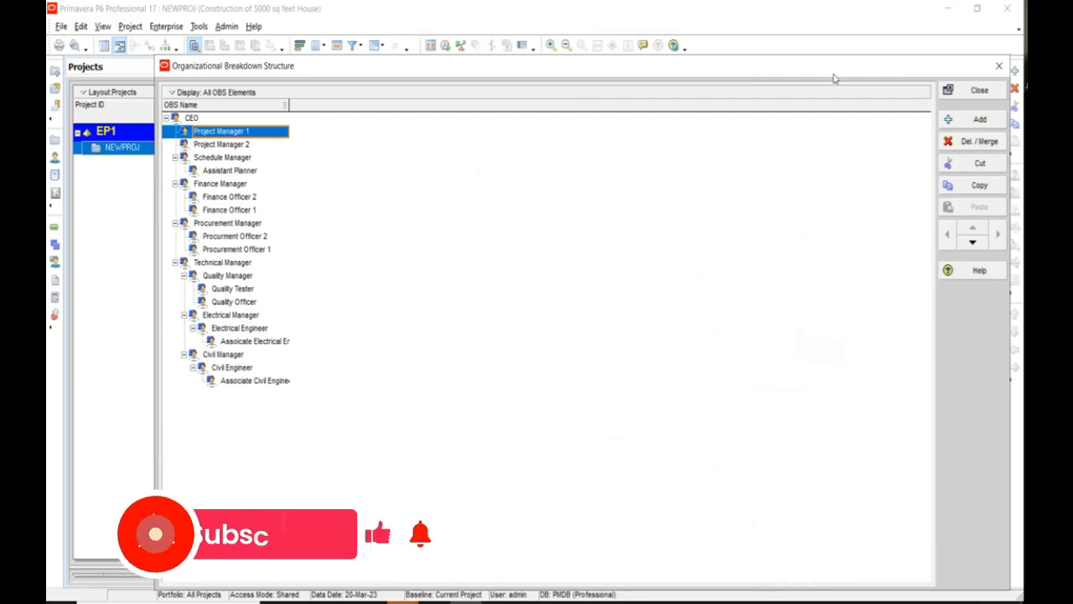